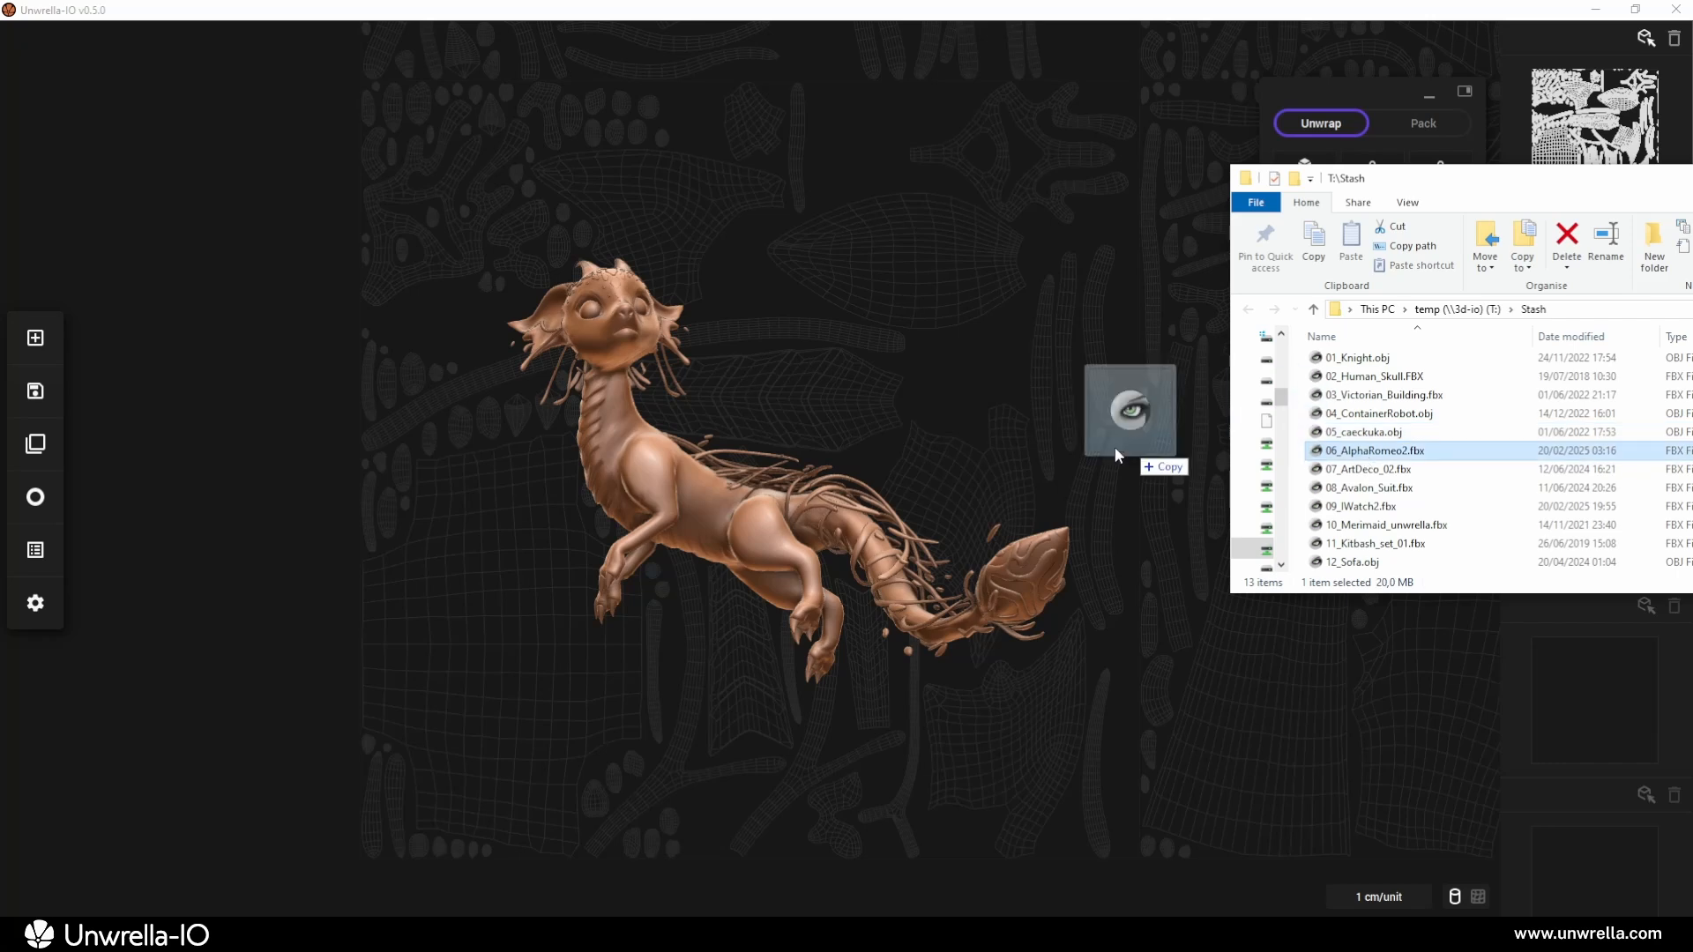
Load the models from 08_Avalon_Suit.fbx through 12_Sofa.obj from the Stash folder and view the sofa at an angle
{"action": "left_click_drag", "start_coordinate": [1367, 487], "coordinate": [1059, 485]}
{"action": "left_click_drag", "start_coordinate": [1339, 509], "coordinate": [1038, 516]}
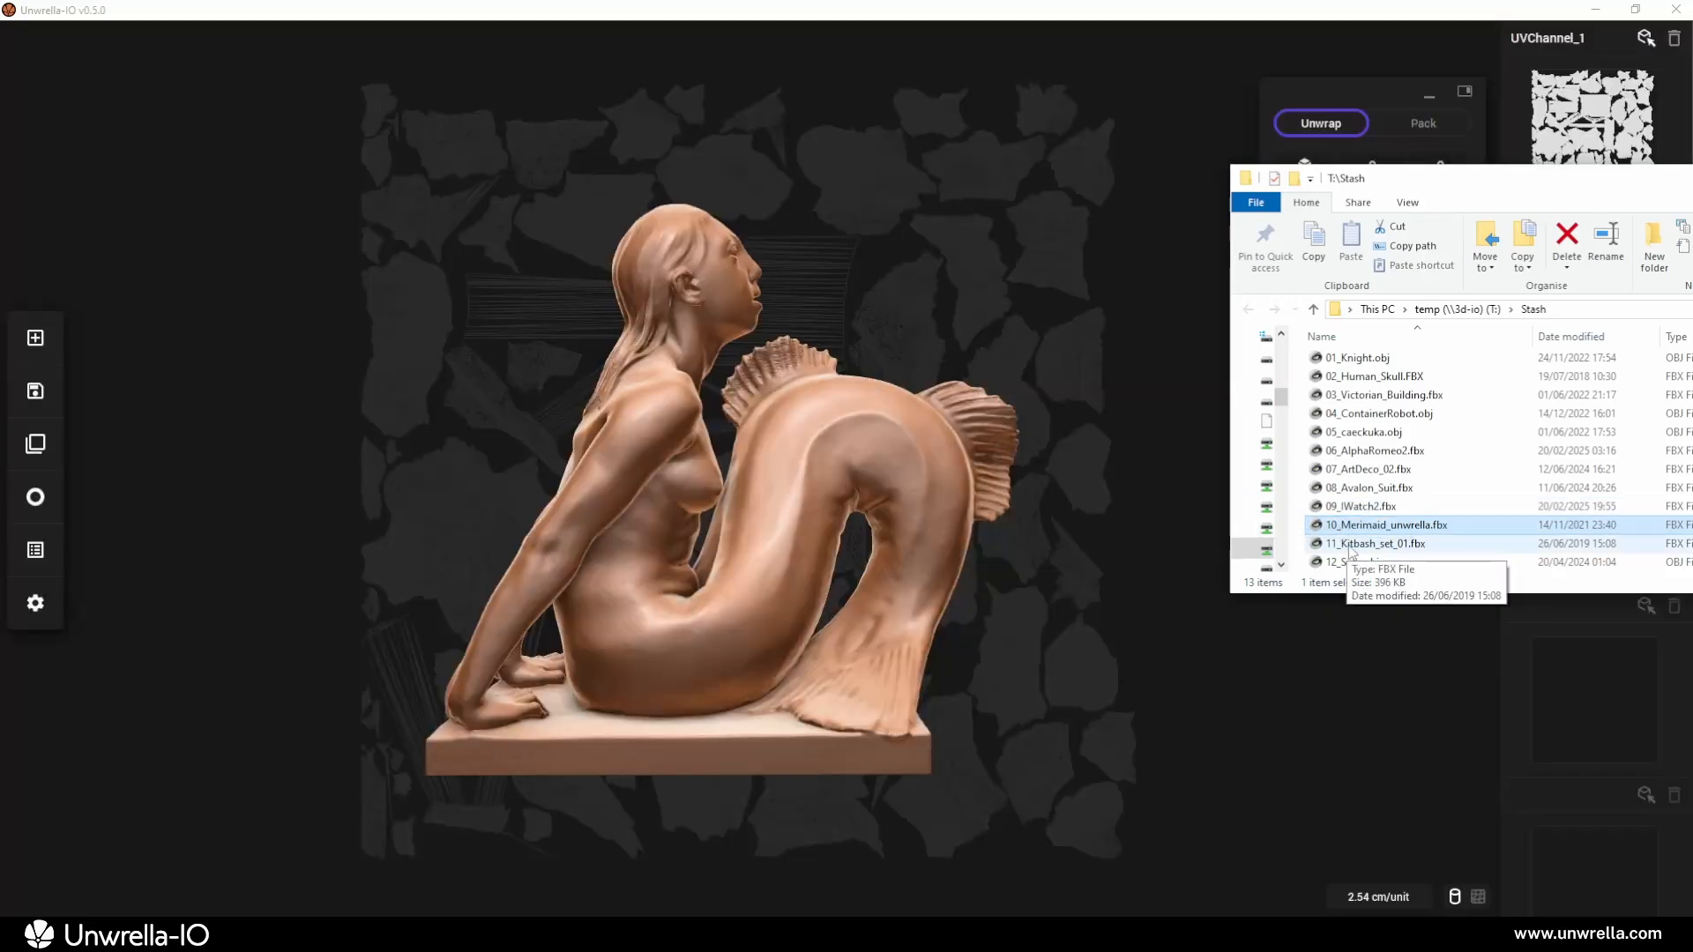
{"action": "left_click_drag", "start_coordinate": [1349, 545], "coordinate": [1000, 531]}
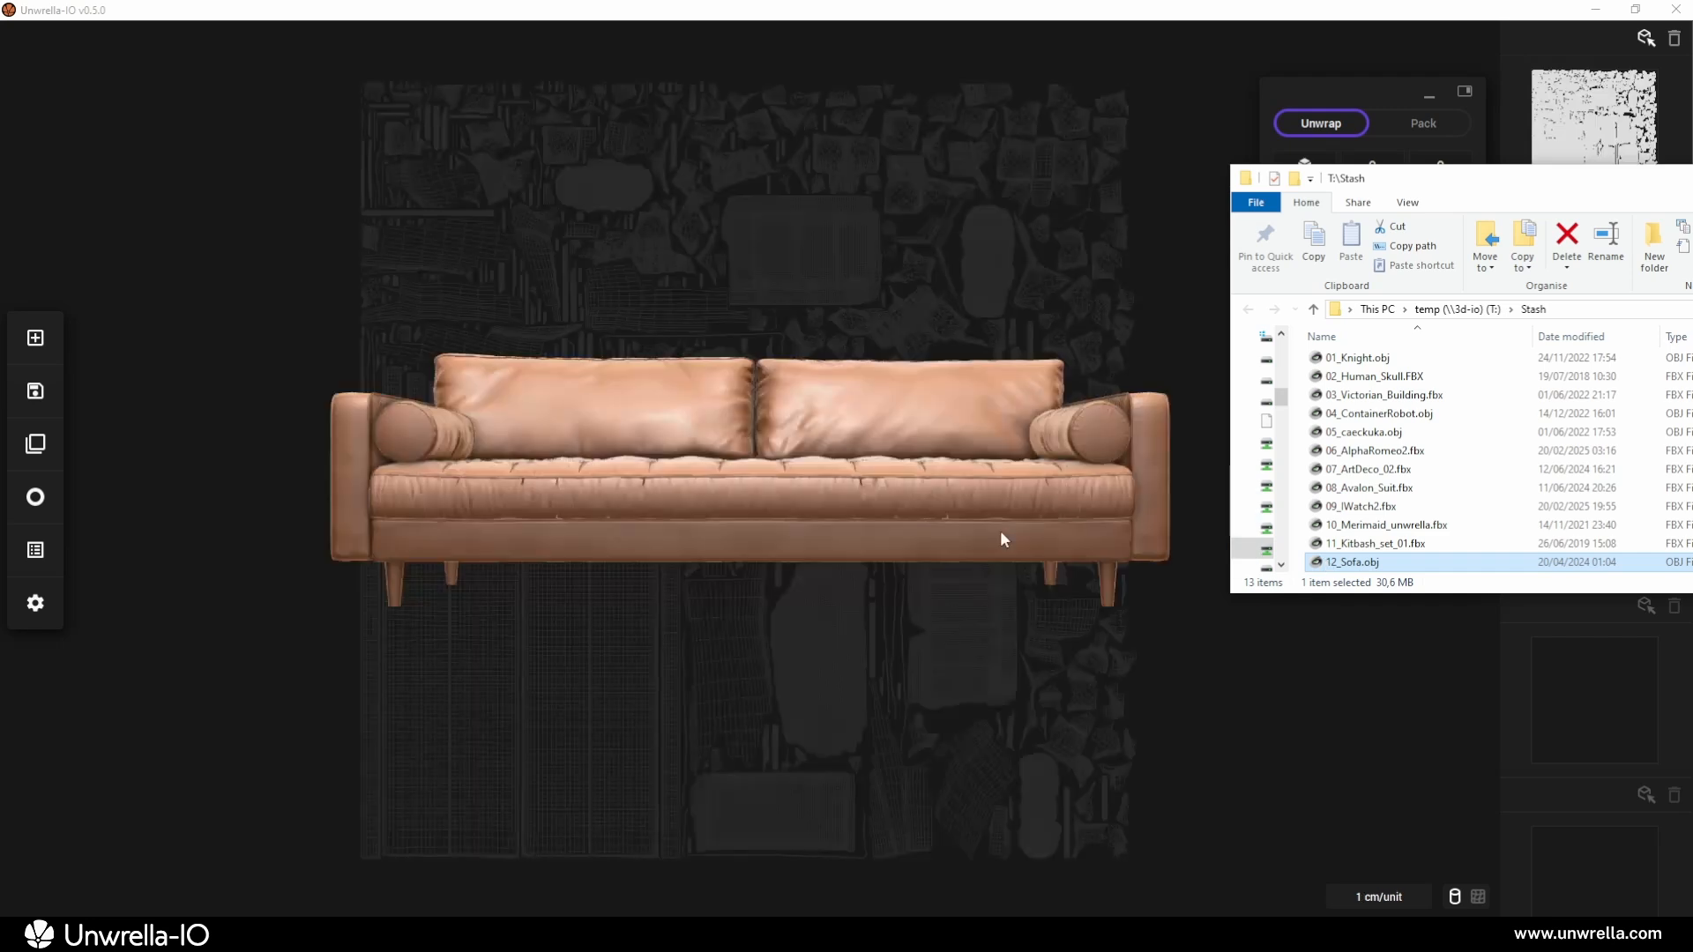
{"action": "left_click", "coordinate": [1062, 311]}
{"action": "mouse_move", "coordinate": [709, 333]}
{"action": "left_mouse_down"}
{"action": "mouse_move", "coordinate": [775, 380]}
{"action": "mouse_move", "coordinate": [727, 315]}
{"action": "left_mouse_up"}
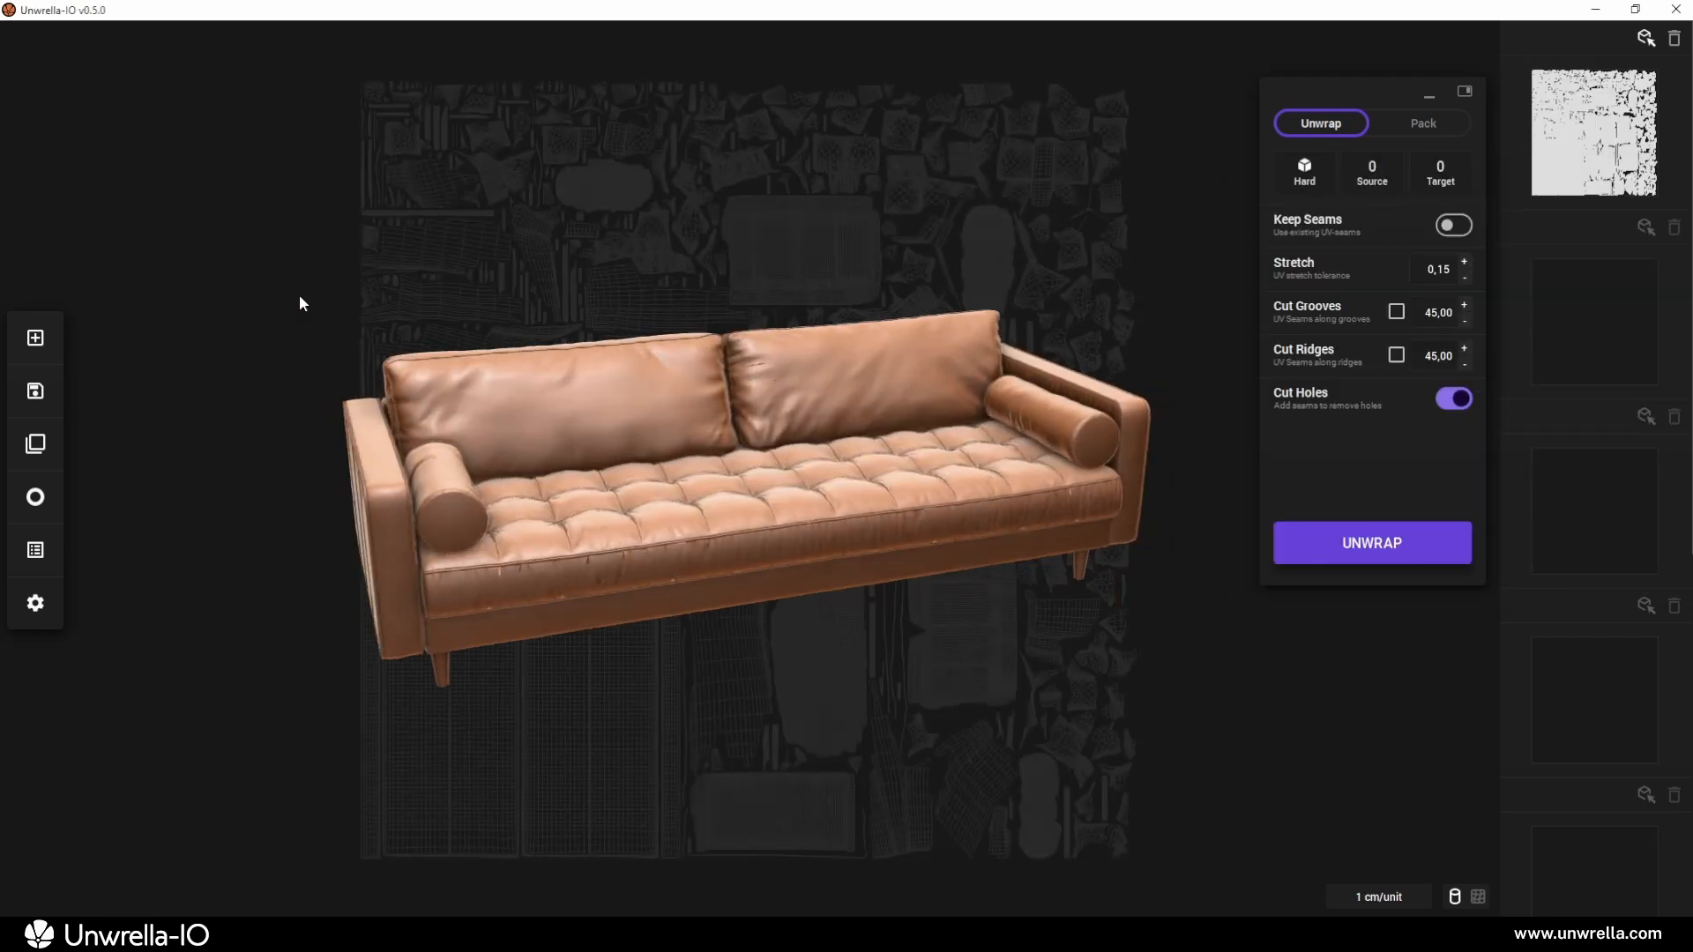
Switch the active stash model to 10_Merimaid_unwrella.fbx, 01_Knight.obj and 02_Human_Skull.FBX in turn
{"action": "left_click", "coordinate": [35, 445]}
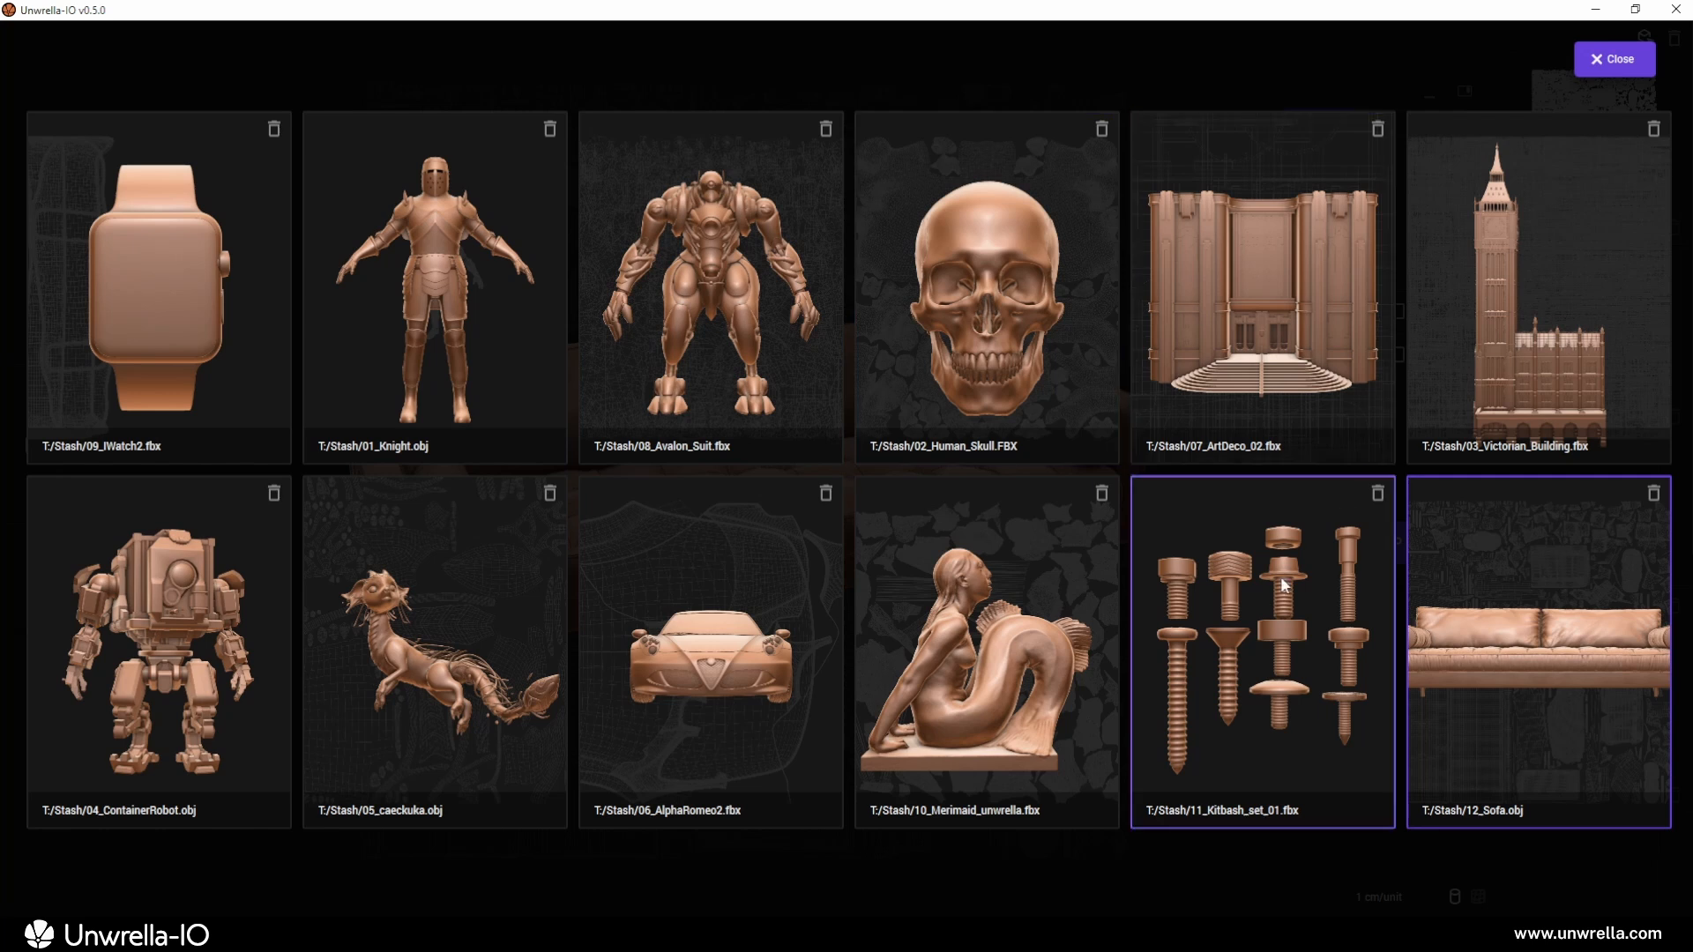
{"action": "left_click", "coordinate": [933, 534]}
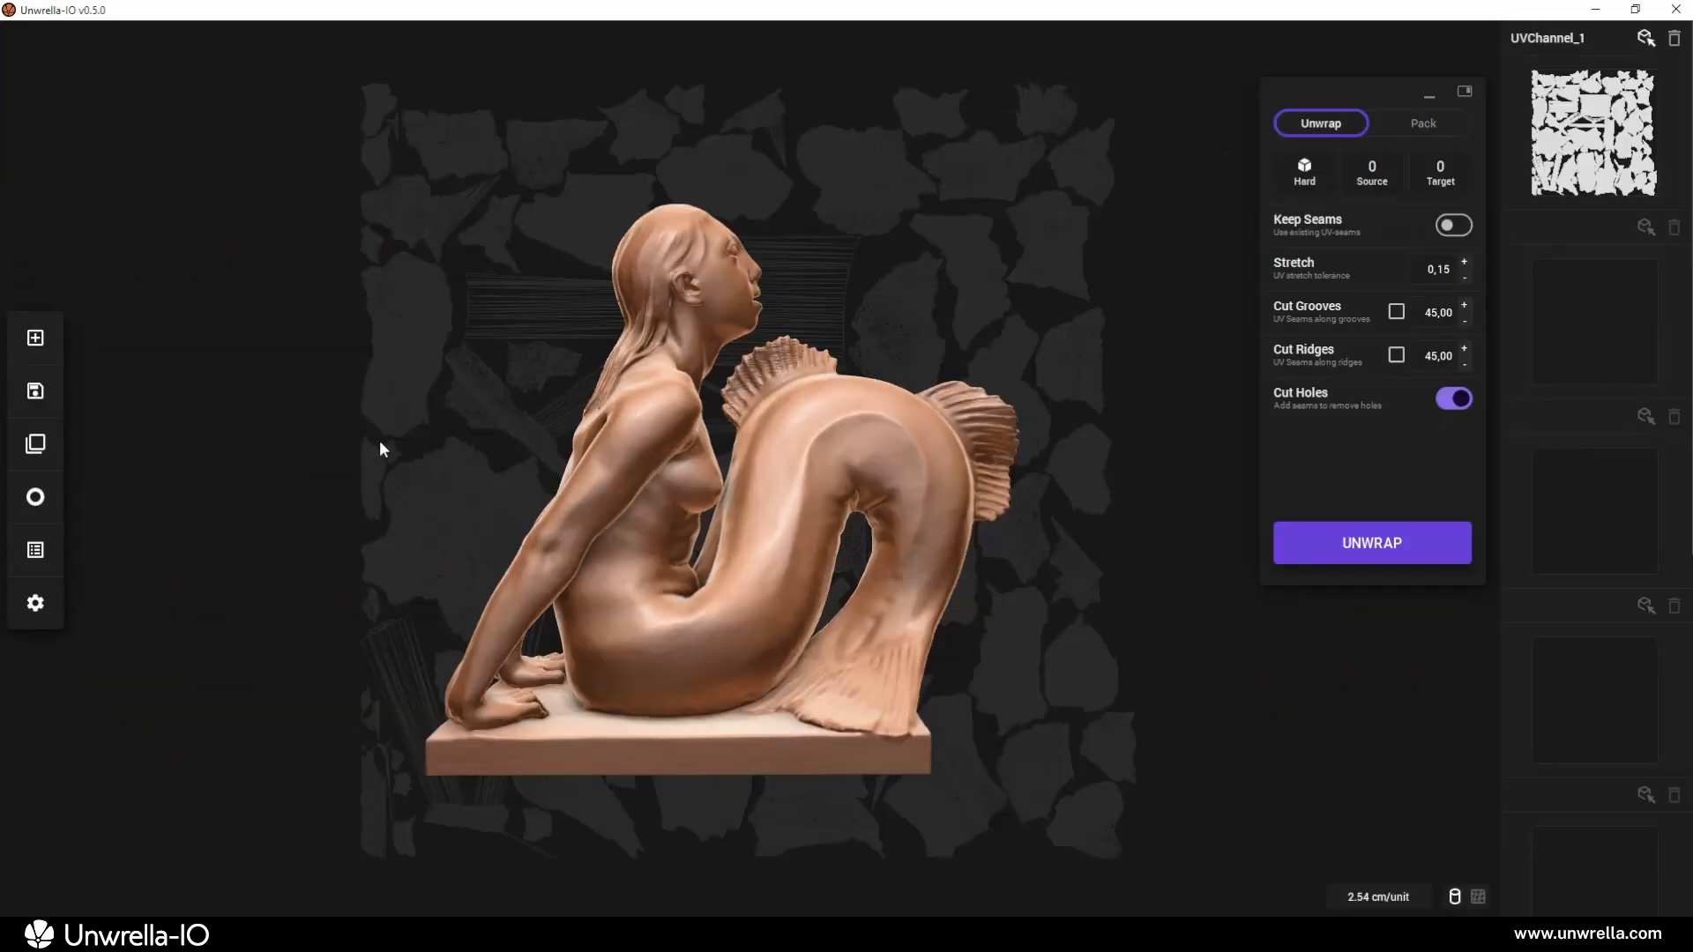
{"action": "left_click", "coordinate": [41, 453]}
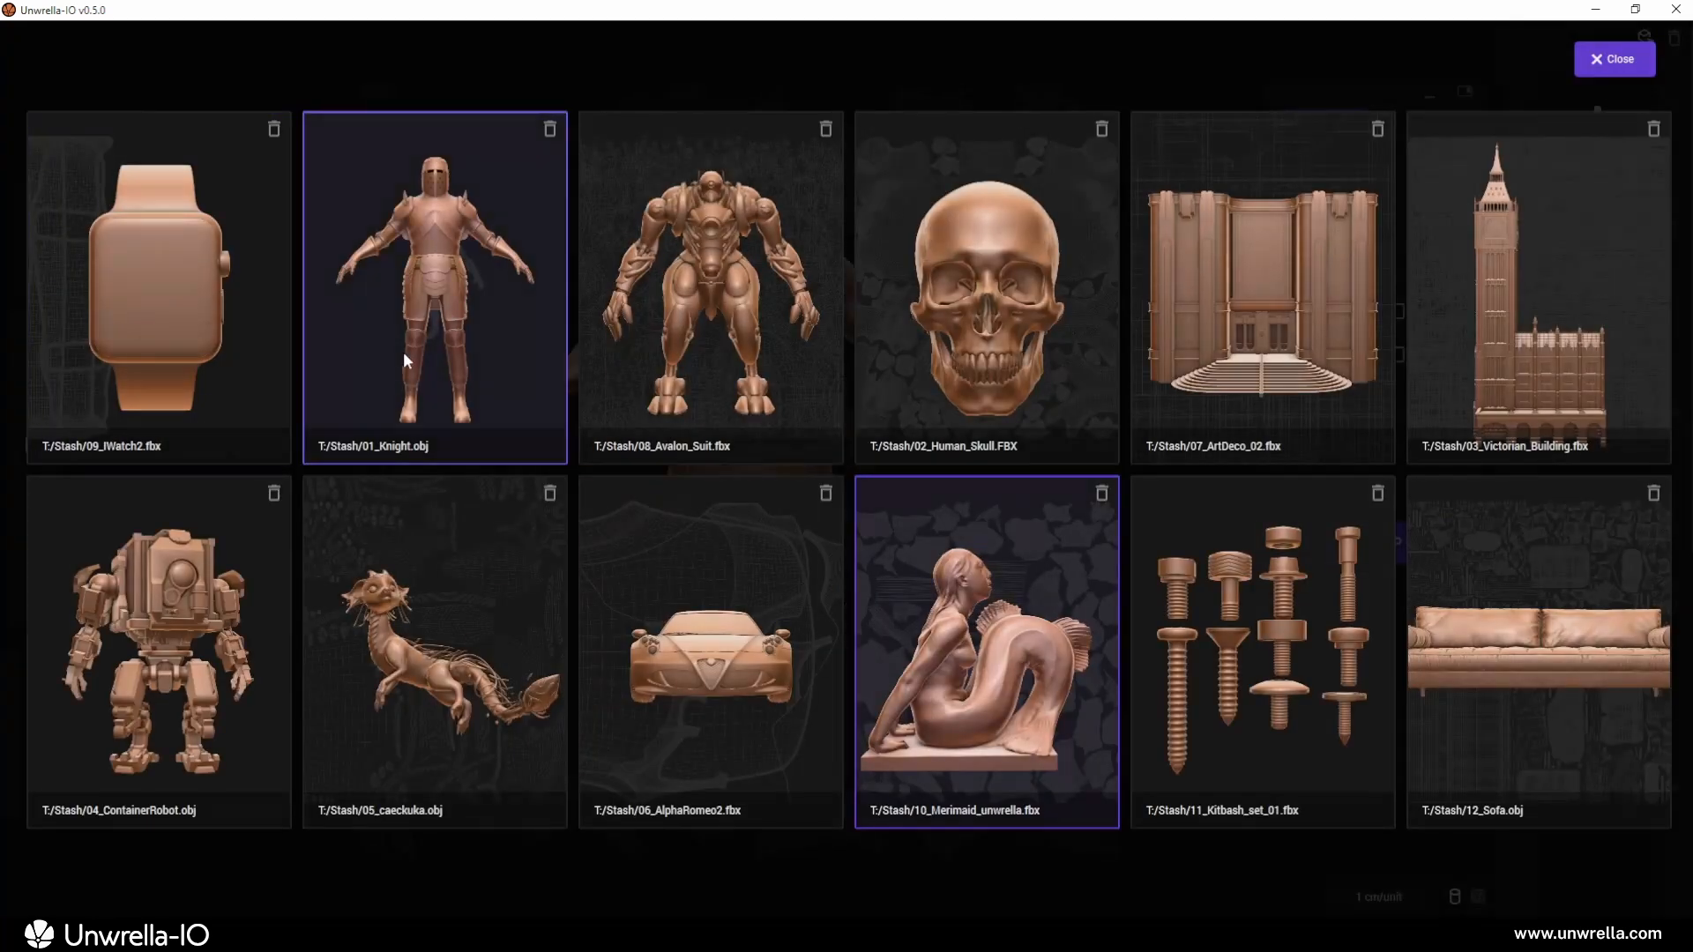
{"action": "left_click", "coordinate": [404, 352]}
{"action": "left_click", "coordinate": [41, 454]}
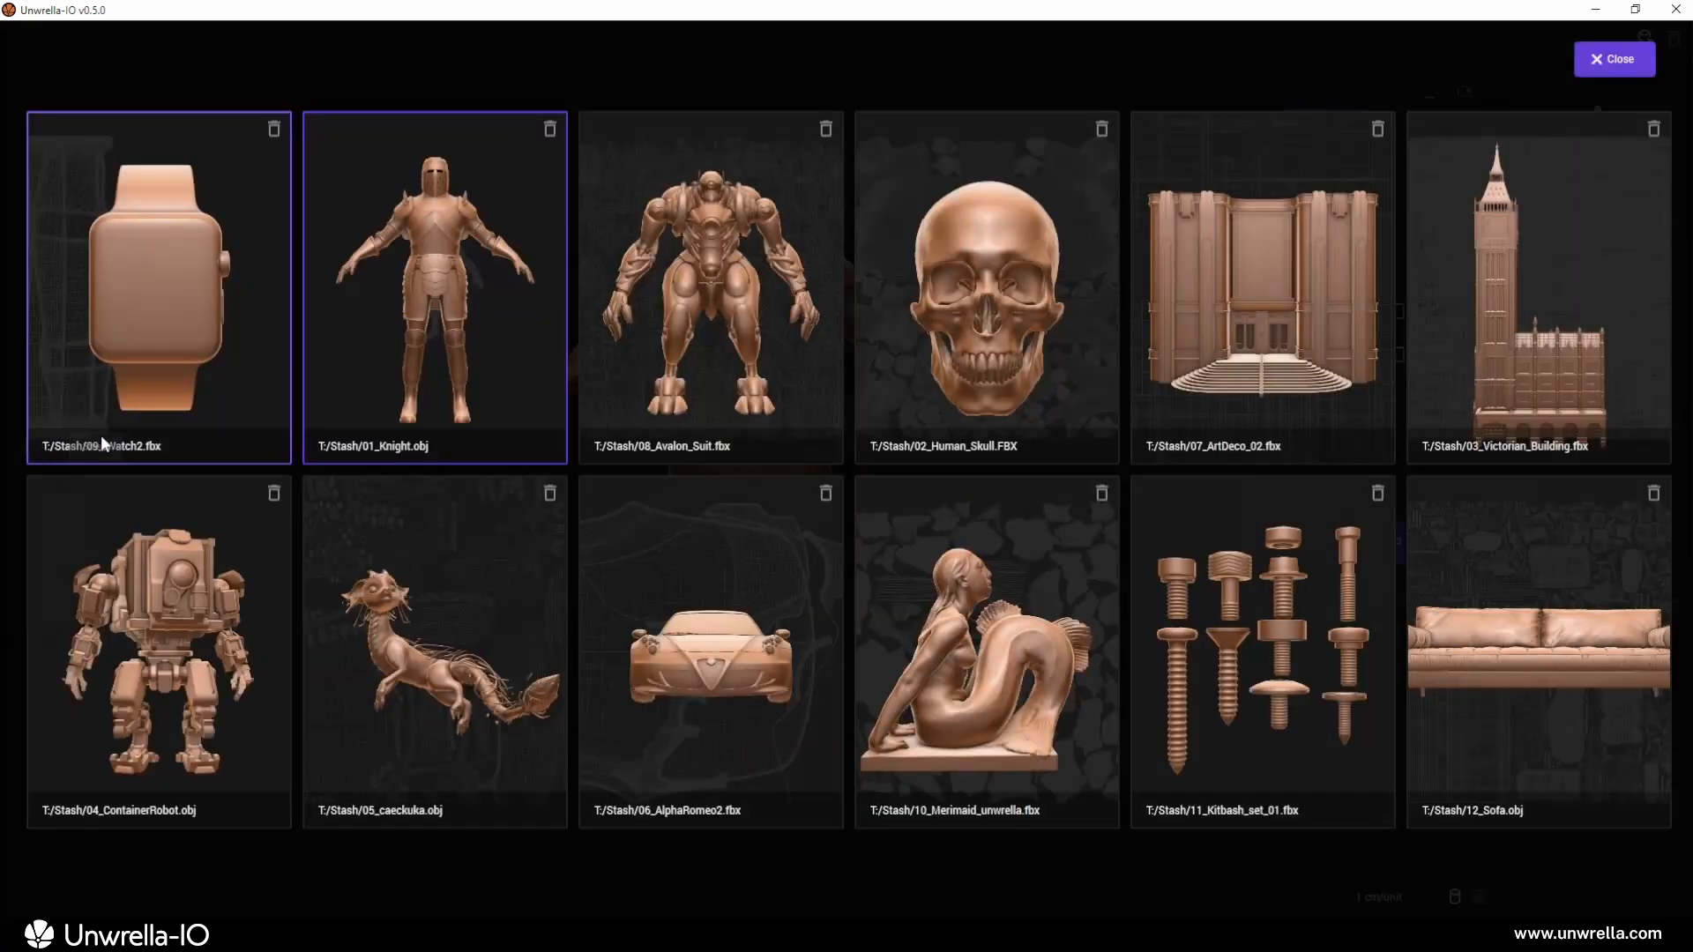
{"action": "left_click", "coordinate": [954, 368]}
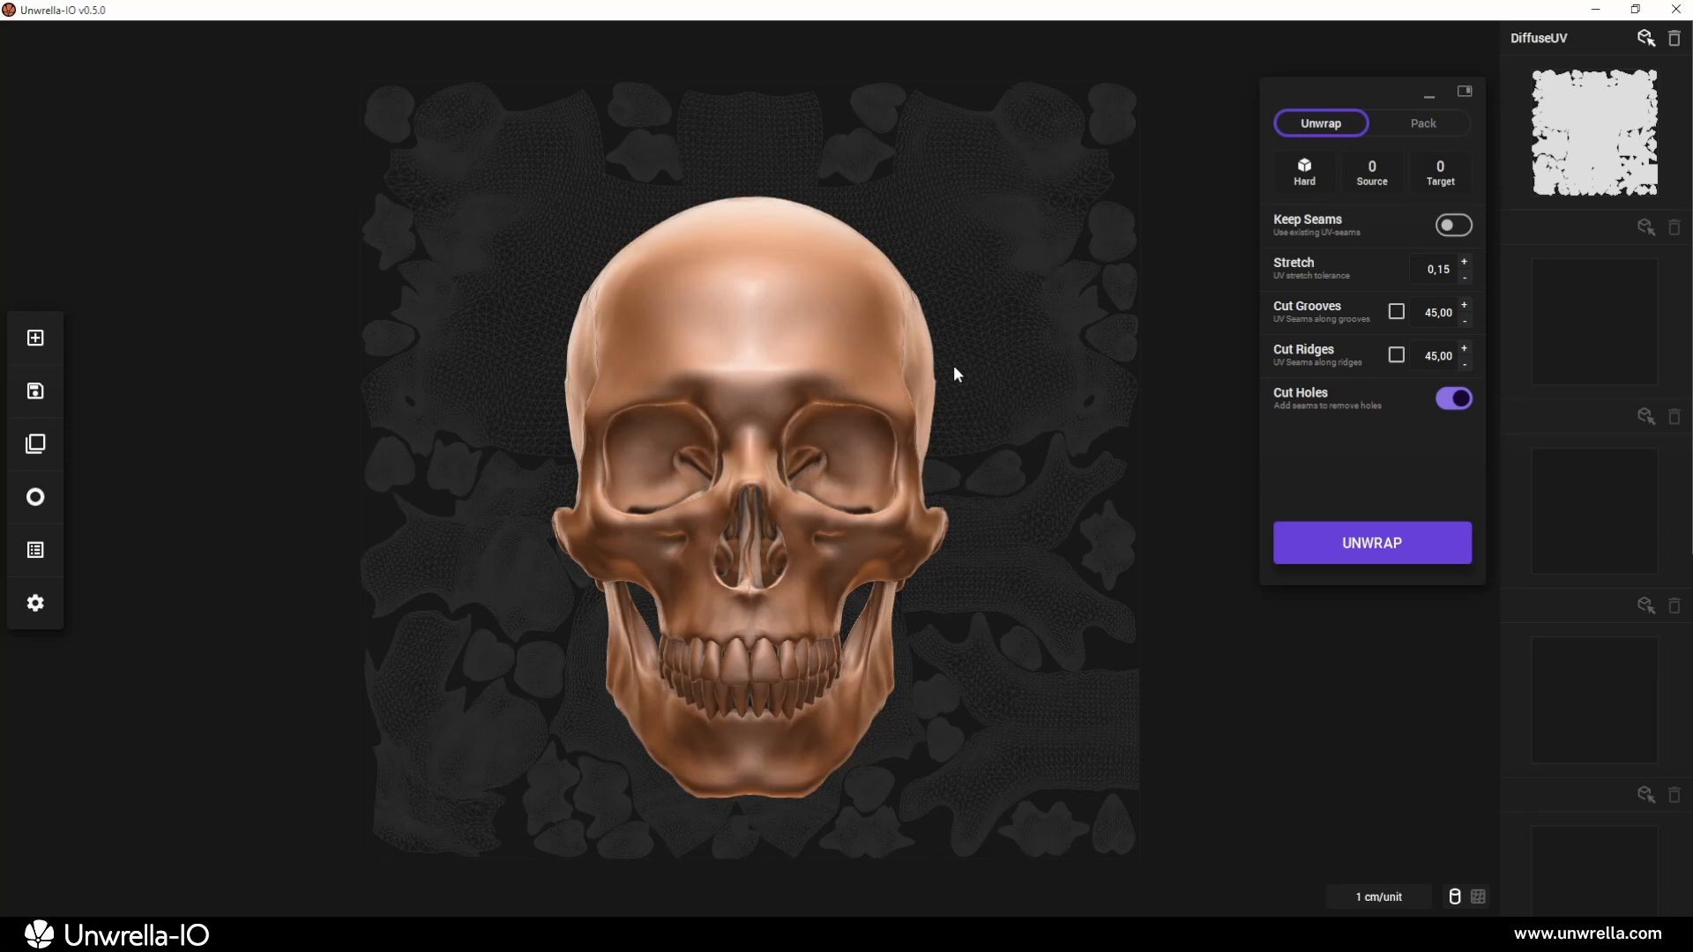
Remove the human skull, Avalon suit, ArtDeco, Victorian building, container robot and caeckuka models from the stash
{"action": "left_click", "coordinate": [50, 444]}
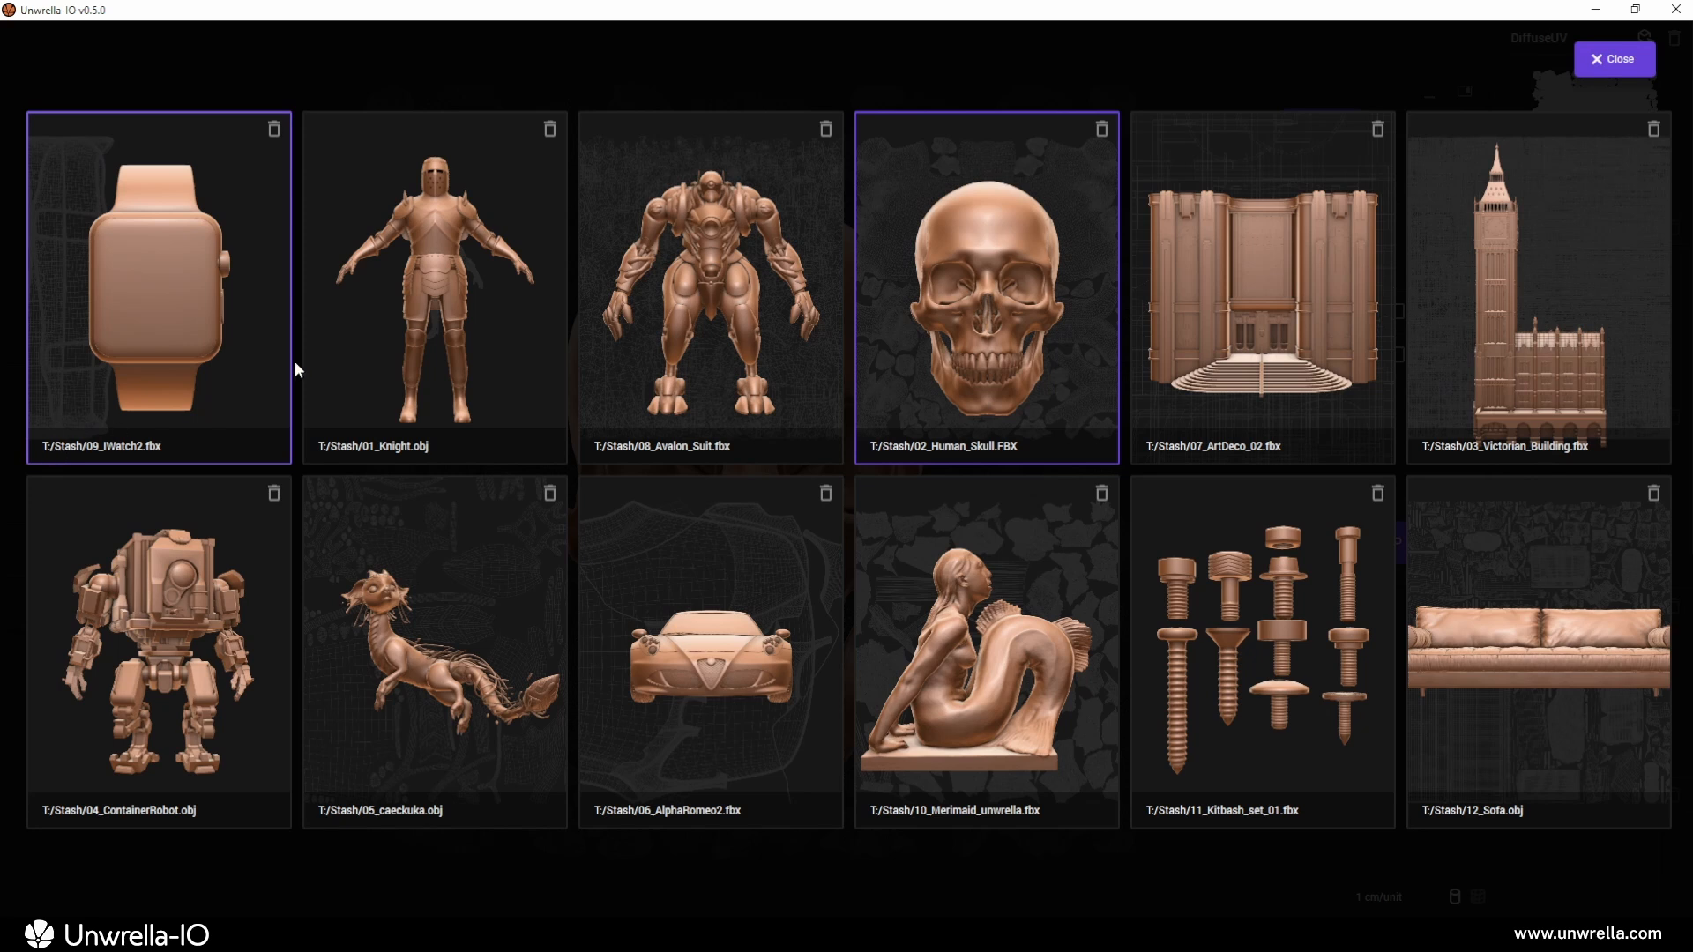
{"action": "left_click", "coordinate": [1108, 131]}
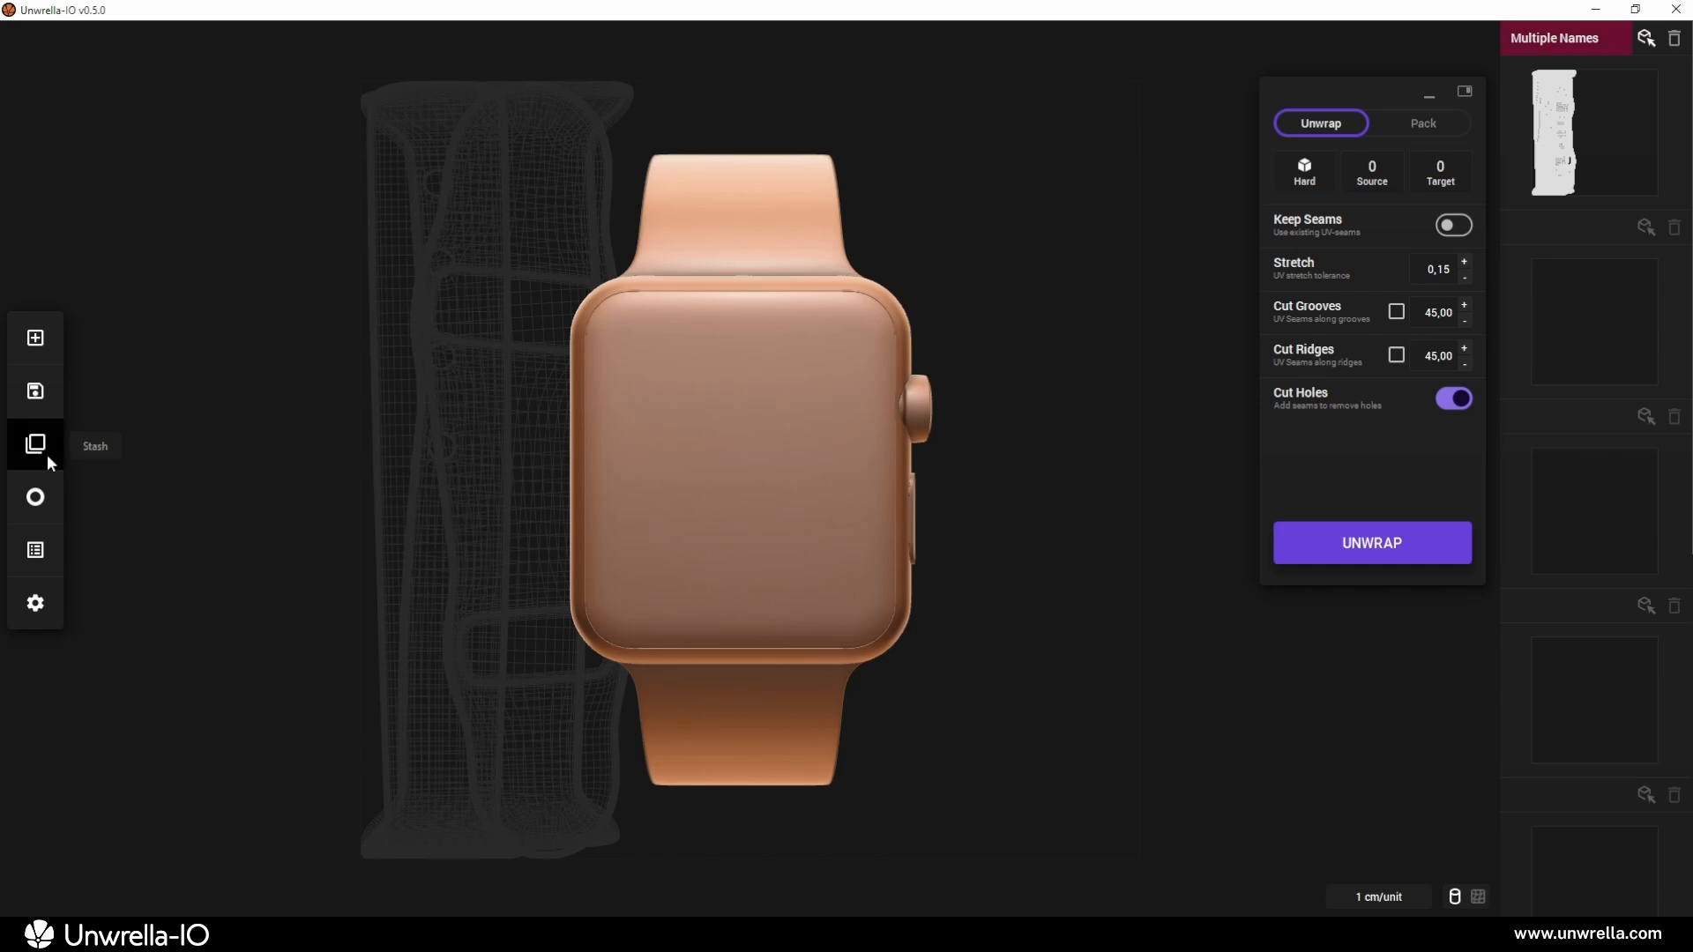
{"action": "left_click", "coordinate": [46, 453]}
{"action": "left_click", "coordinate": [827, 129]}
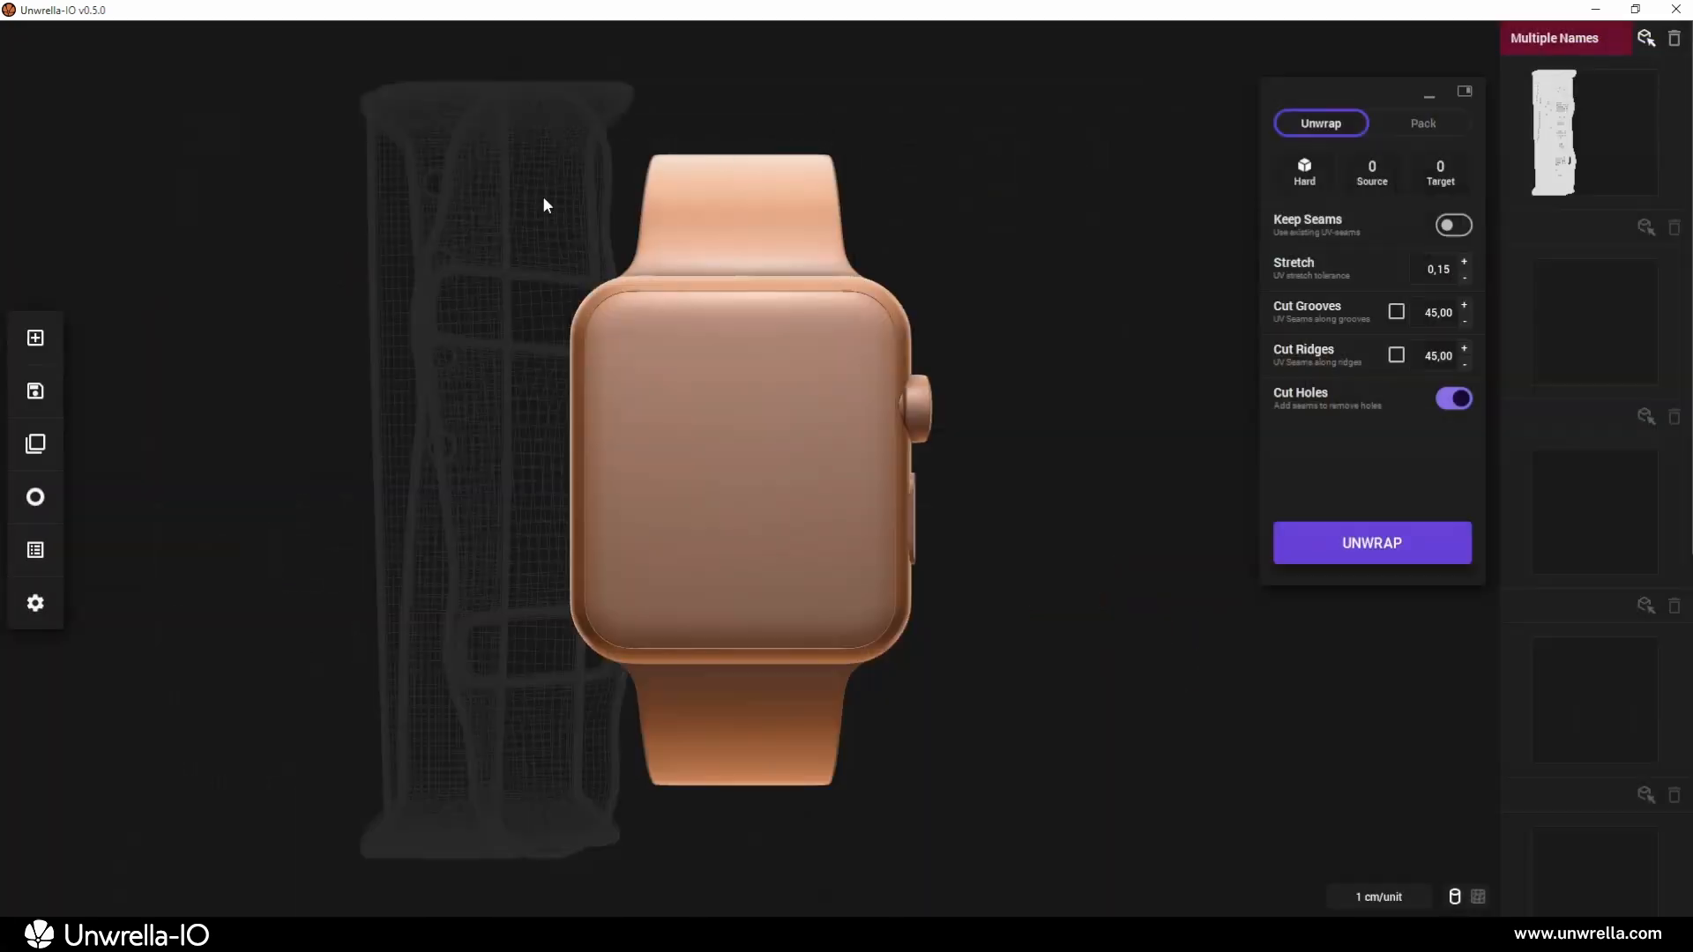
{"action": "left_click", "coordinate": [44, 448]}
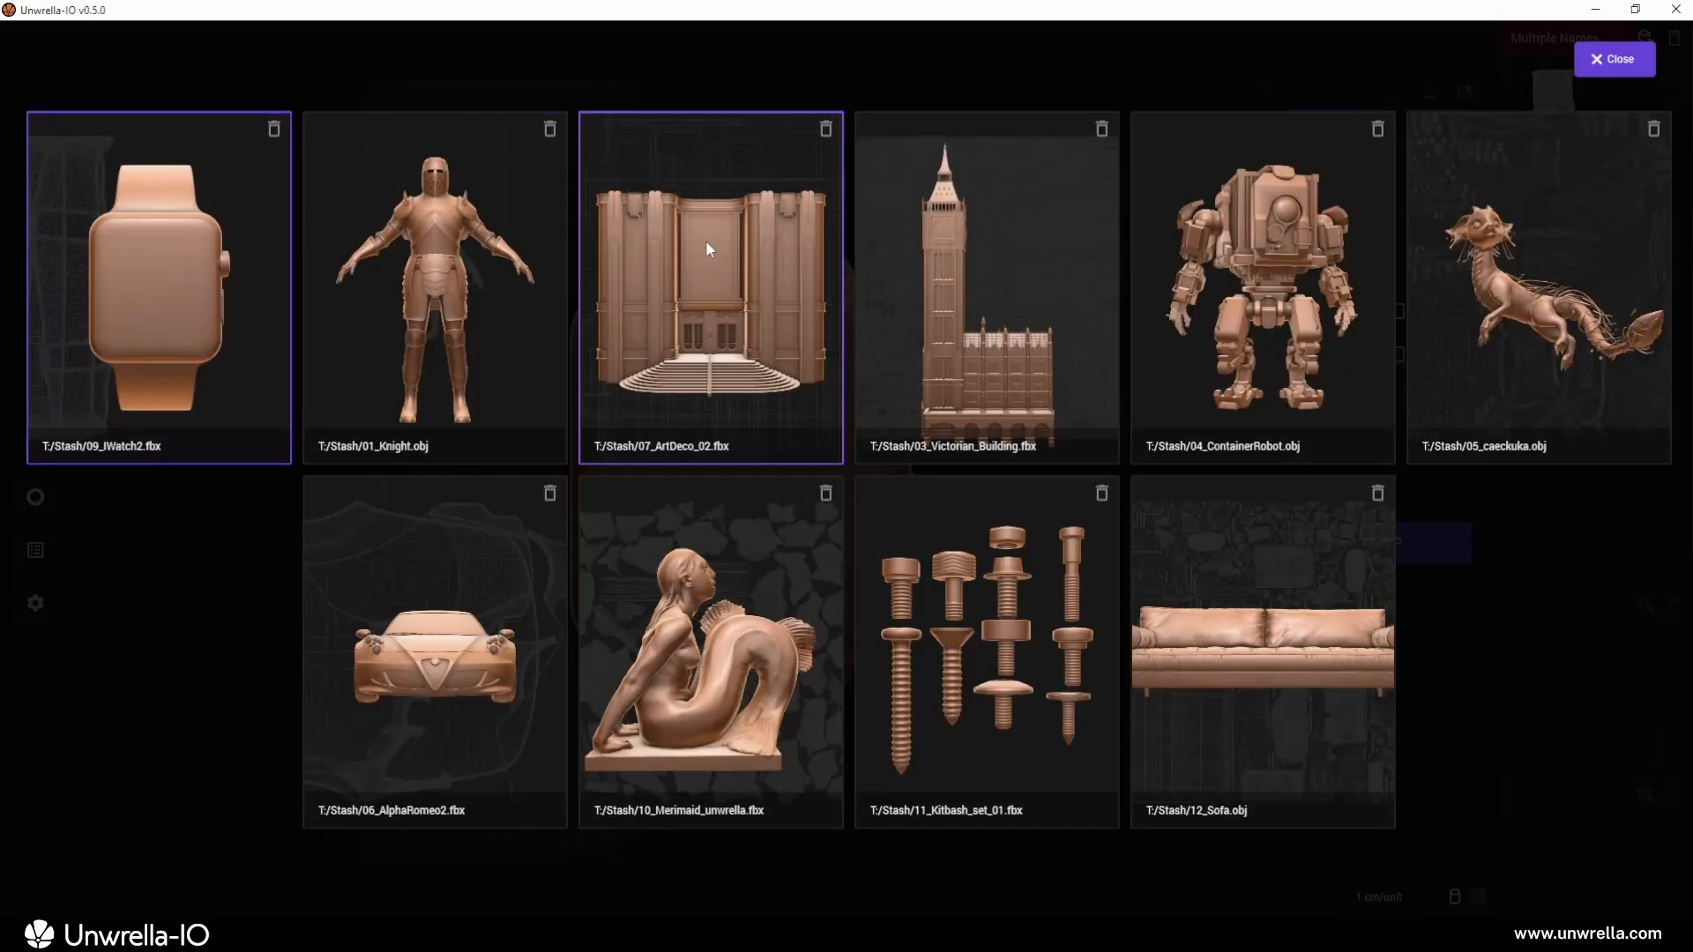
{"action": "left_click", "coordinate": [826, 131]}
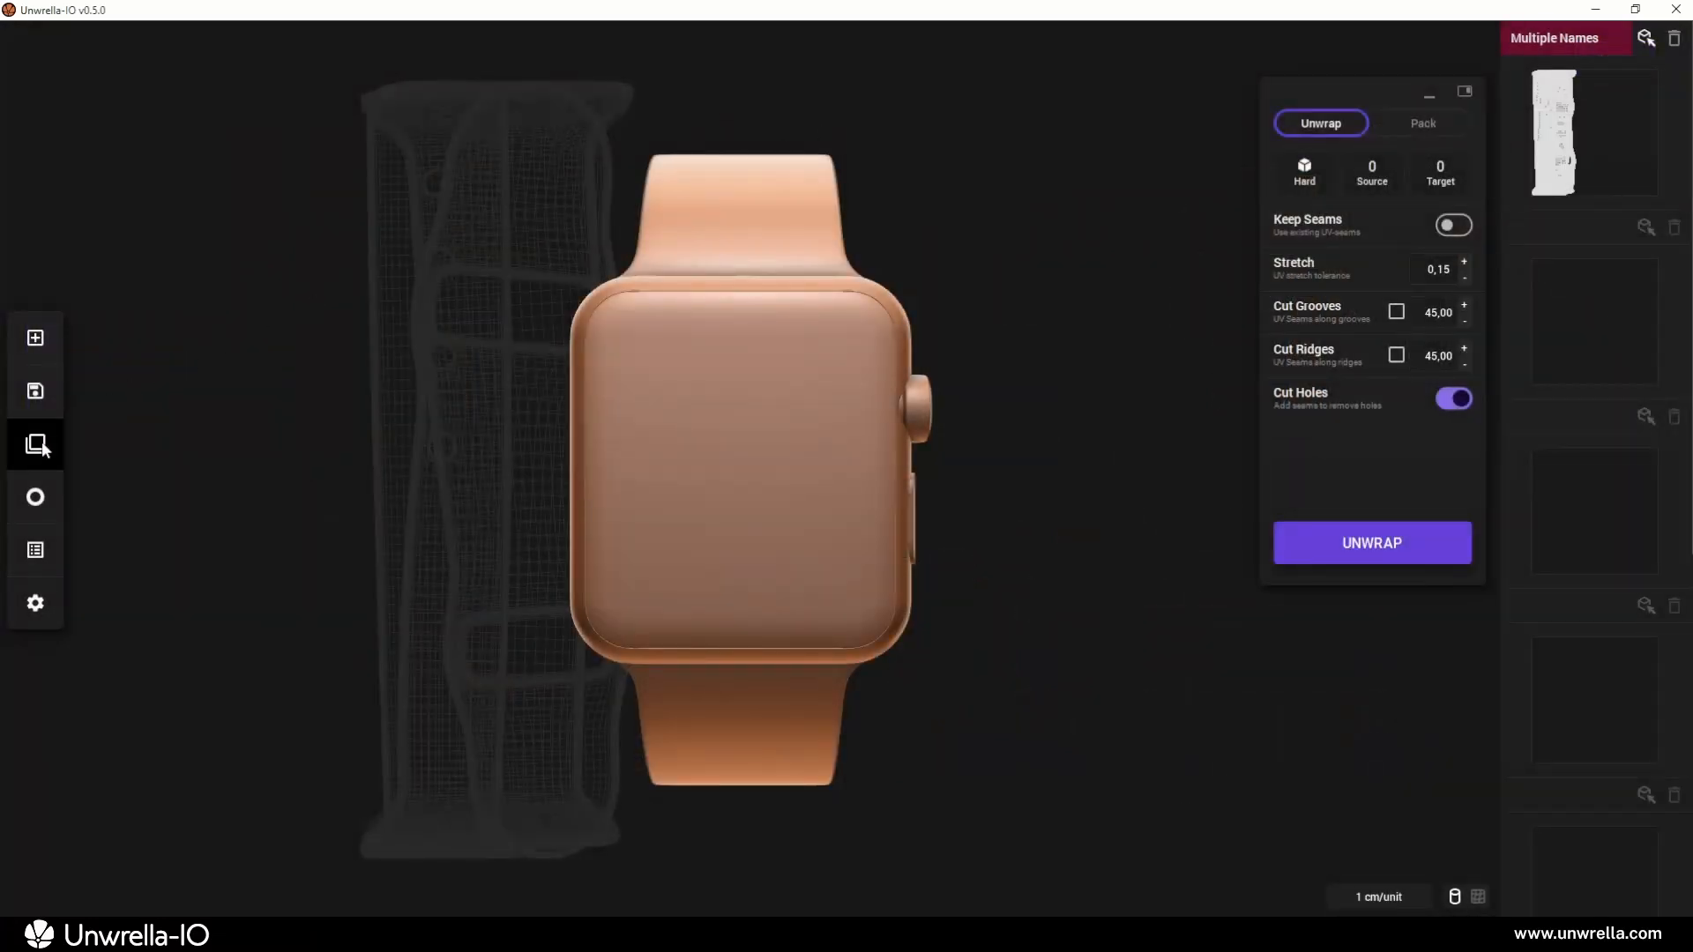
{"action": "left_click", "coordinate": [37, 446]}
{"action": "left_click", "coordinate": [833, 129]}
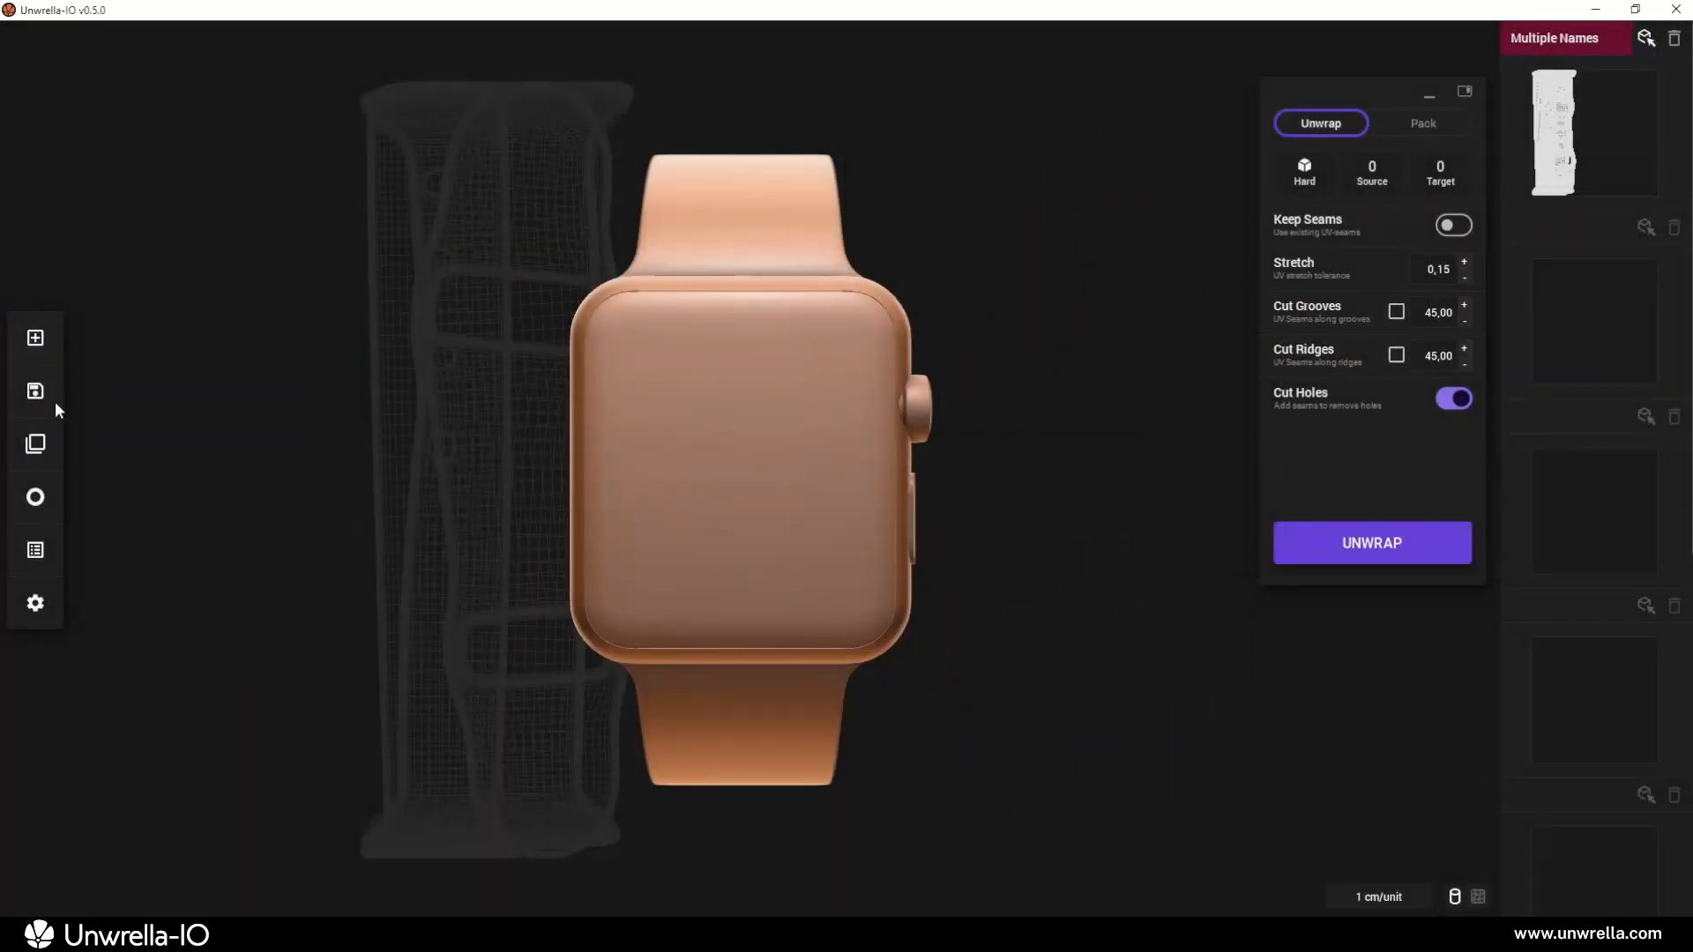
{"action": "left_click", "coordinate": [37, 443]}
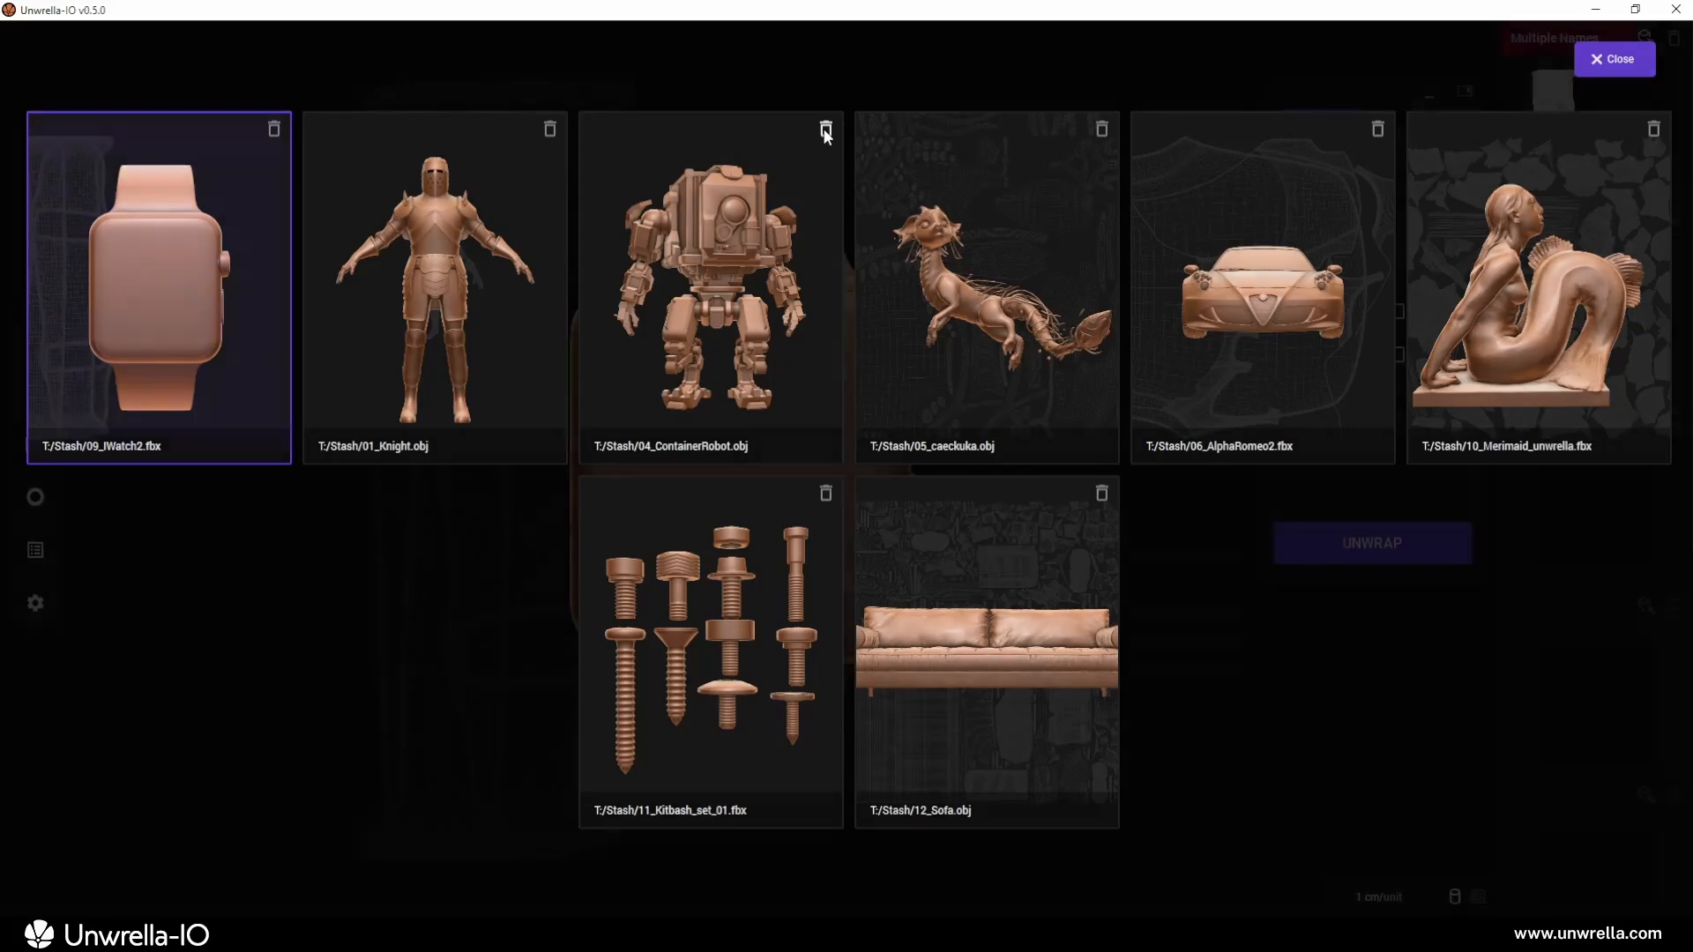
{"action": "left_click", "coordinate": [825, 129]}
{"action": "left_click", "coordinate": [37, 446]}
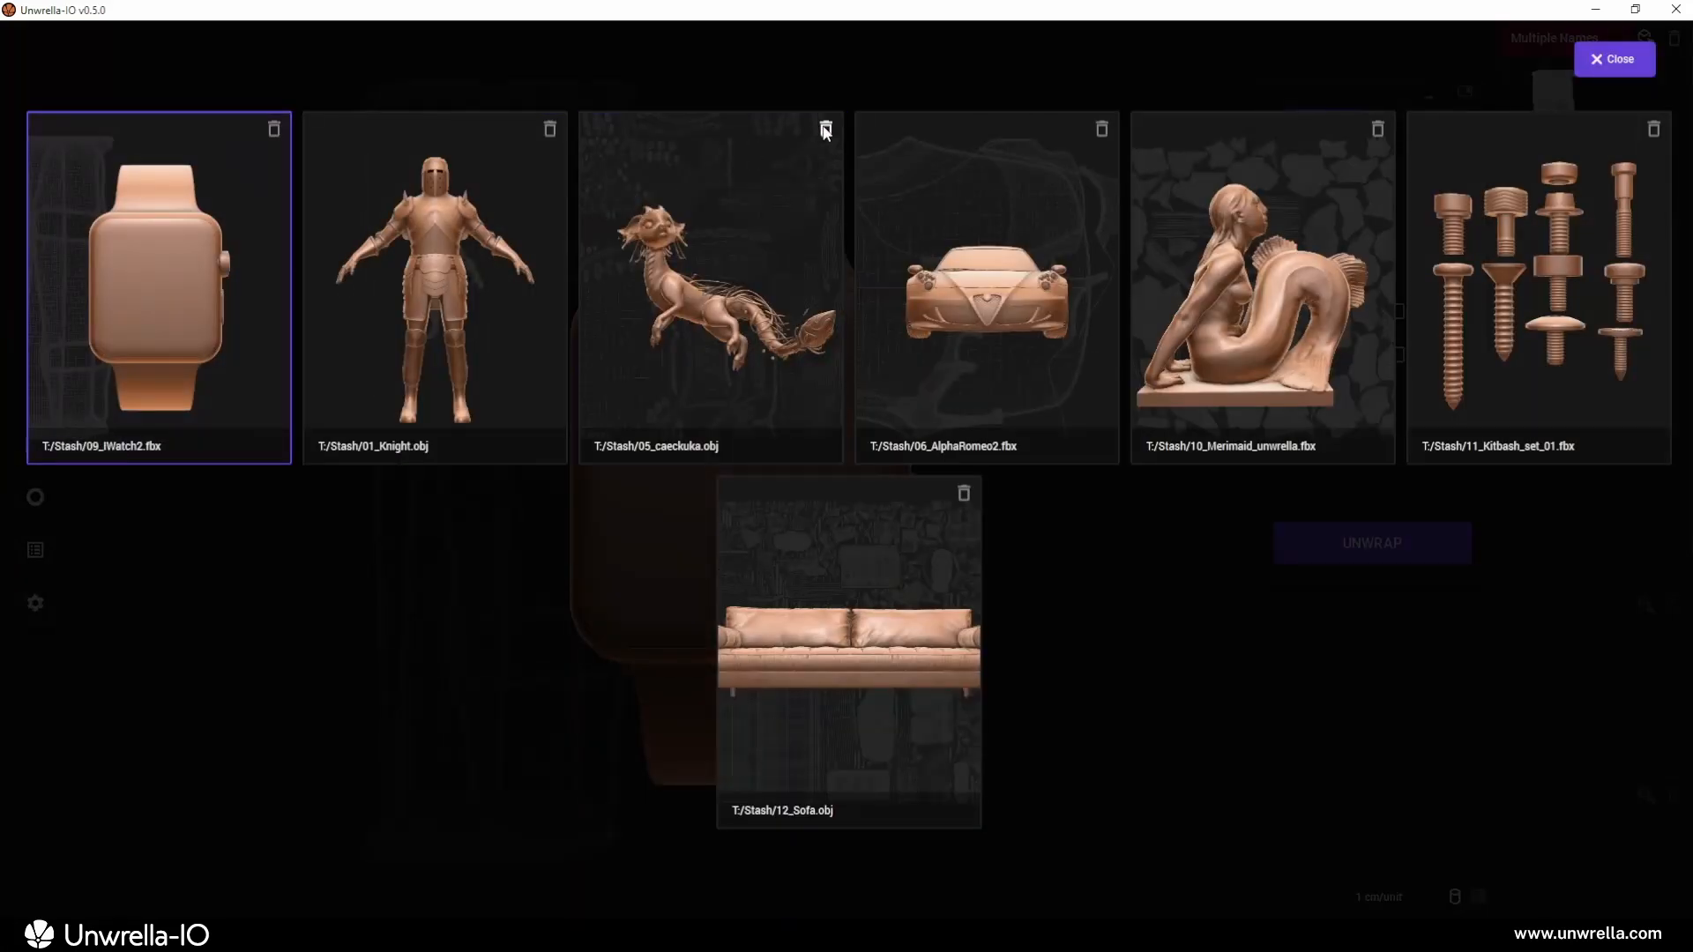
{"action": "left_click", "coordinate": [825, 129]}
Make 06_AlphaRomeo2.fbx the active model from the stash and view the car at an angle
{"action": "left_click", "coordinate": [42, 444]}
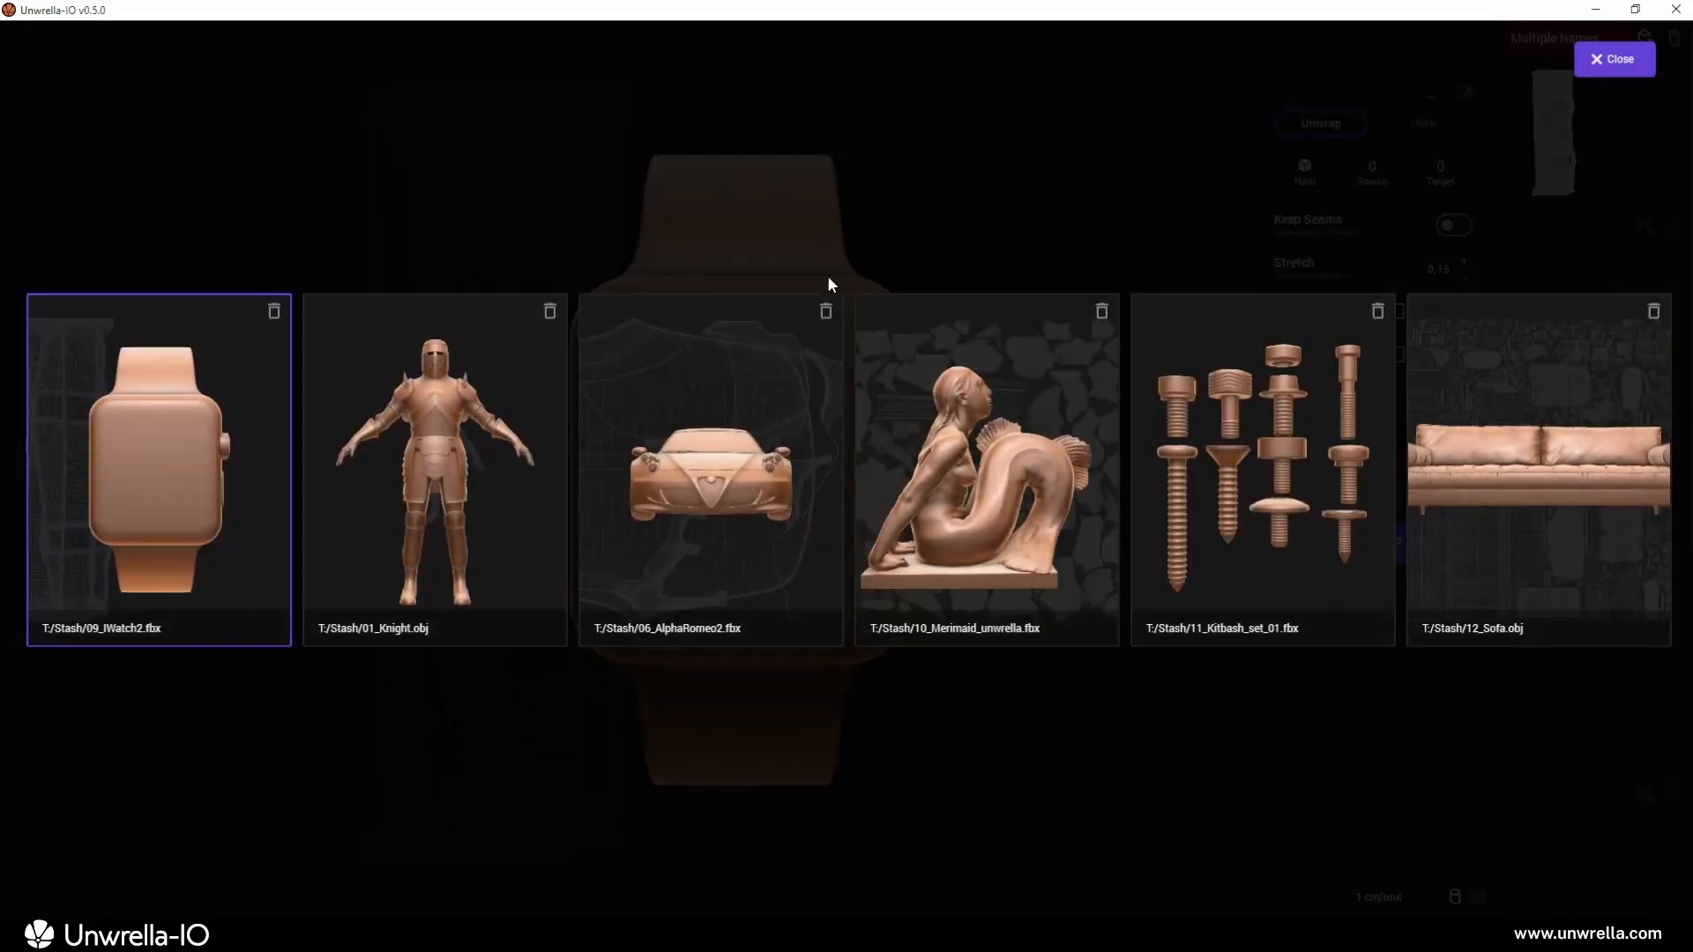
{"action": "left_click", "coordinate": [775, 428]}
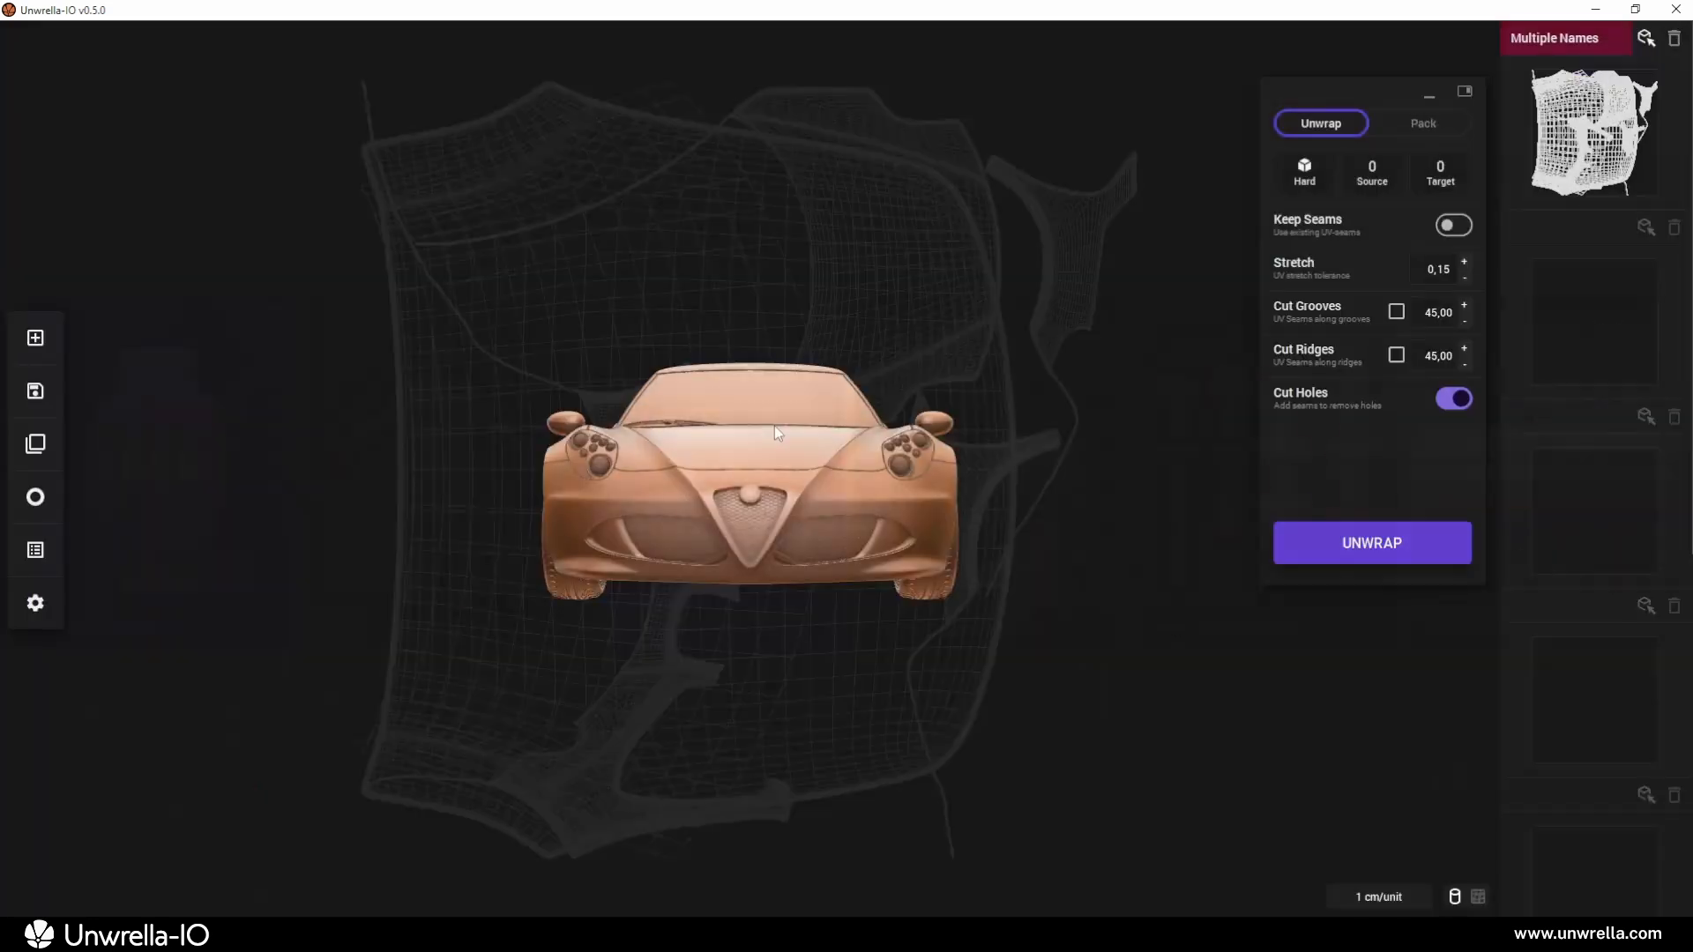
{"action": "left_click_drag", "start_coordinate": [979, 369], "coordinate": [861, 450]}
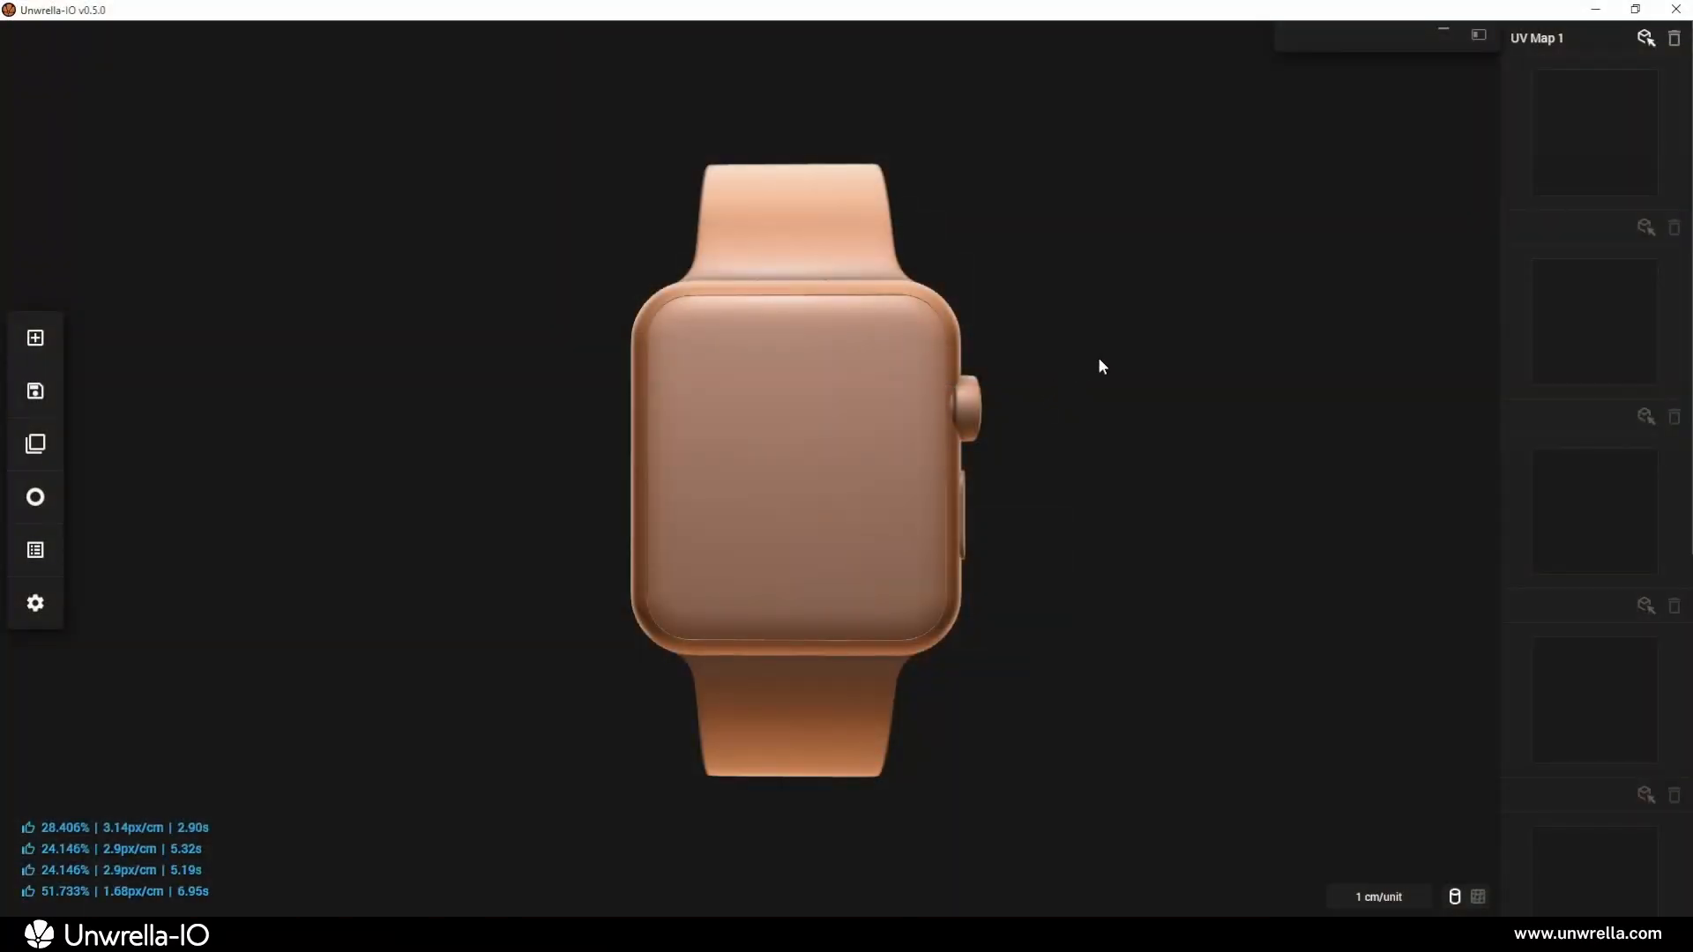
Examine the watch, hooded figure, wheeled vehicle and laurel-crowned bust from several angles in the Default look
{"action": "middle_click_drag", "start_coordinate": [1083, 389], "coordinate": [1084, 345]}
{"action": "left_click_drag", "start_coordinate": [1178, 365], "coordinate": [1077, 363]}
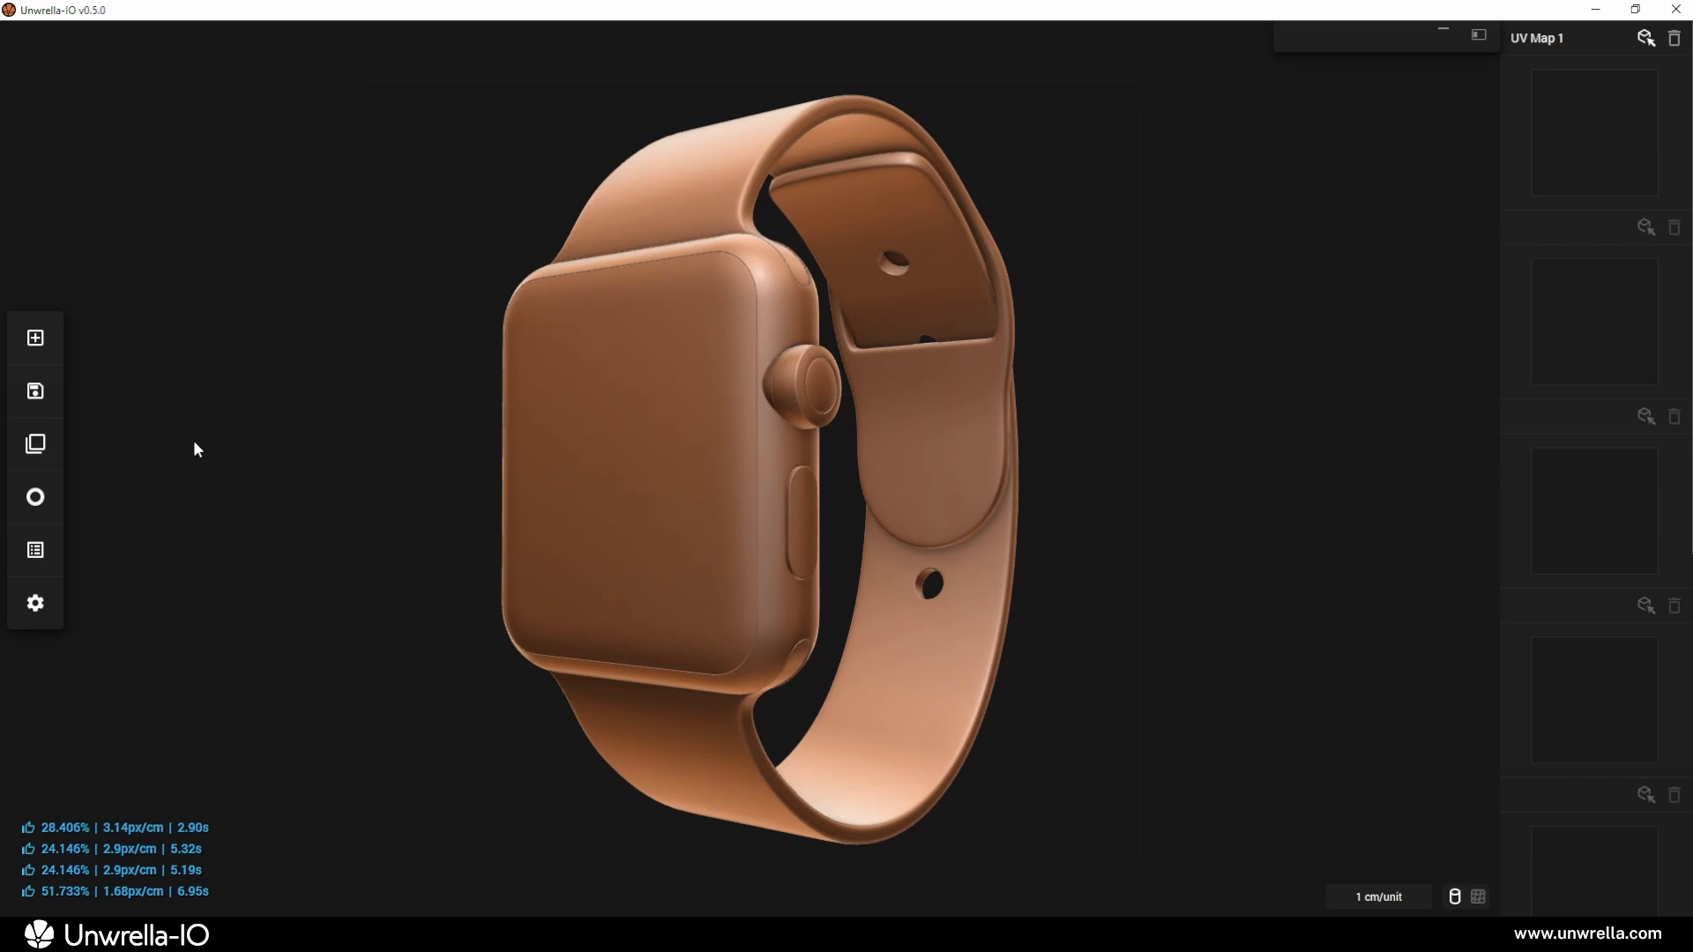
{"action": "left_click", "coordinate": [36, 499]}
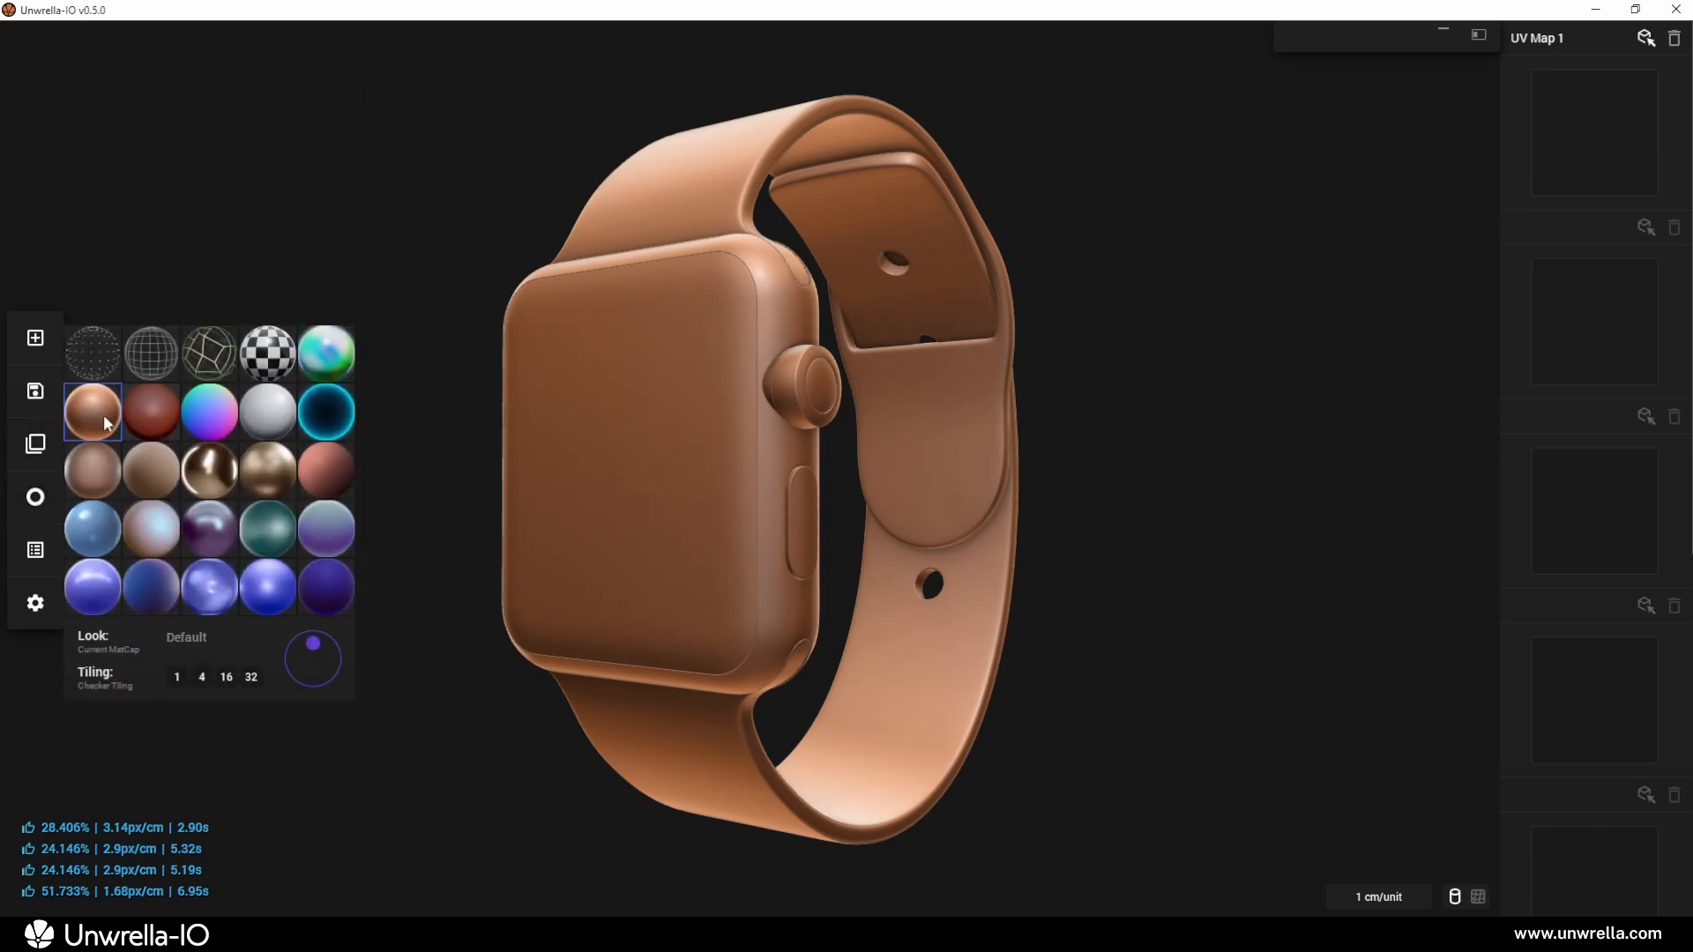
{"action": "left_click_drag", "start_coordinate": [617, 429], "coordinate": [582, 438]}
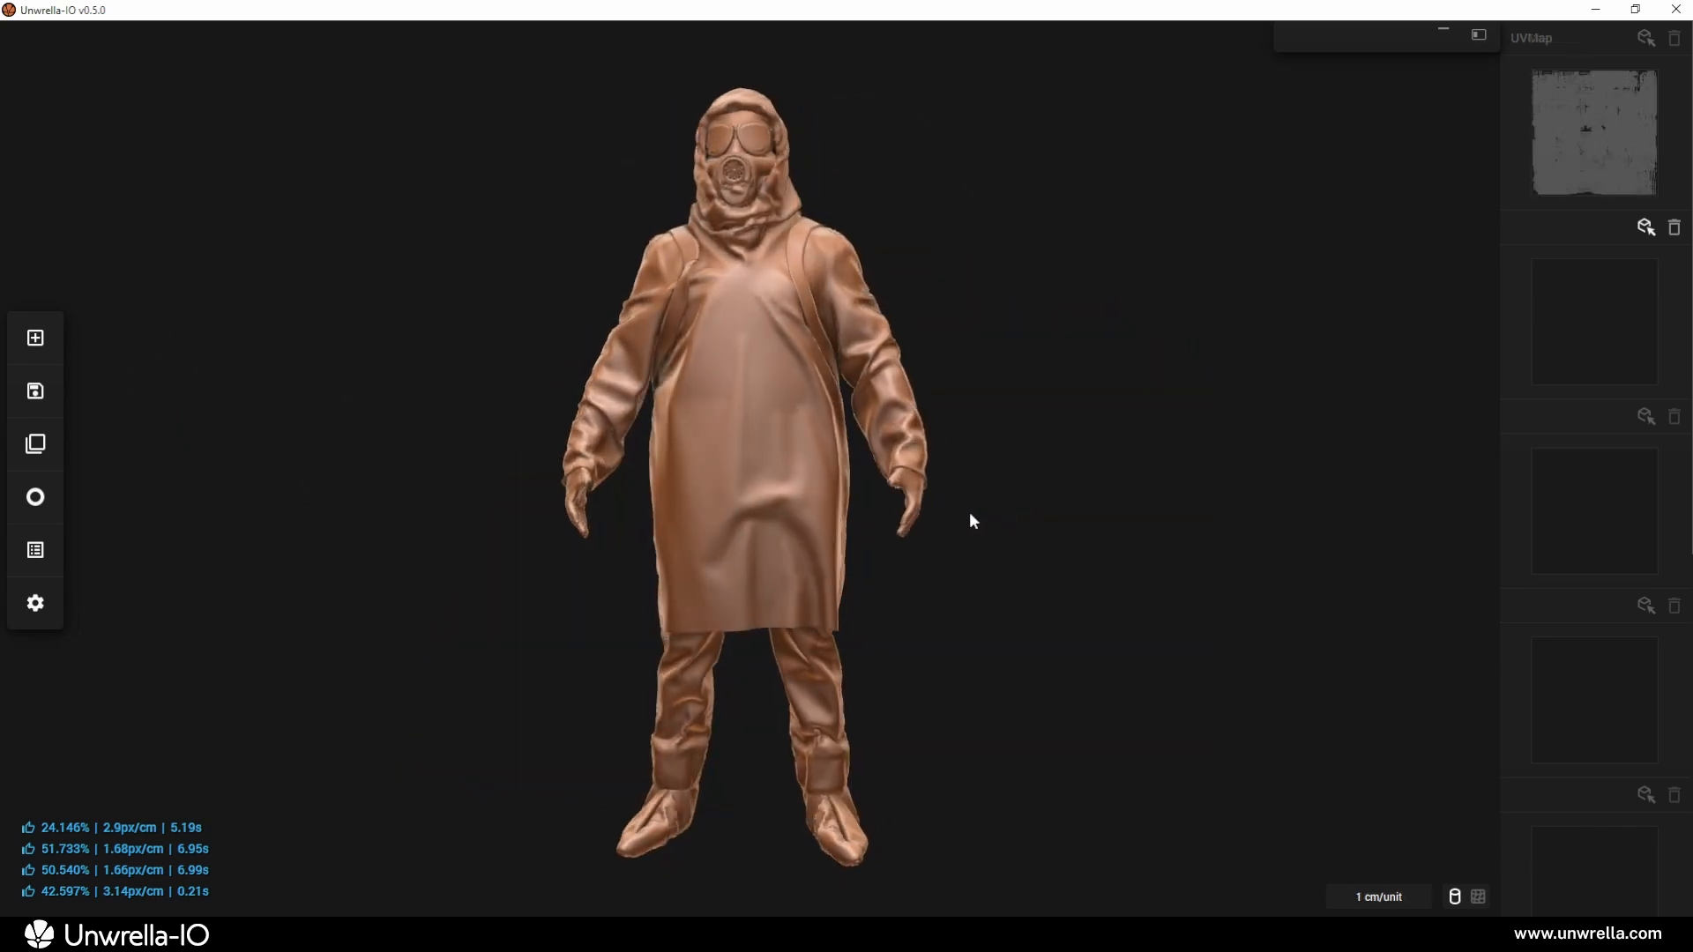
{"action": "left_click_drag", "start_coordinate": [971, 519], "coordinate": [833, 520]}
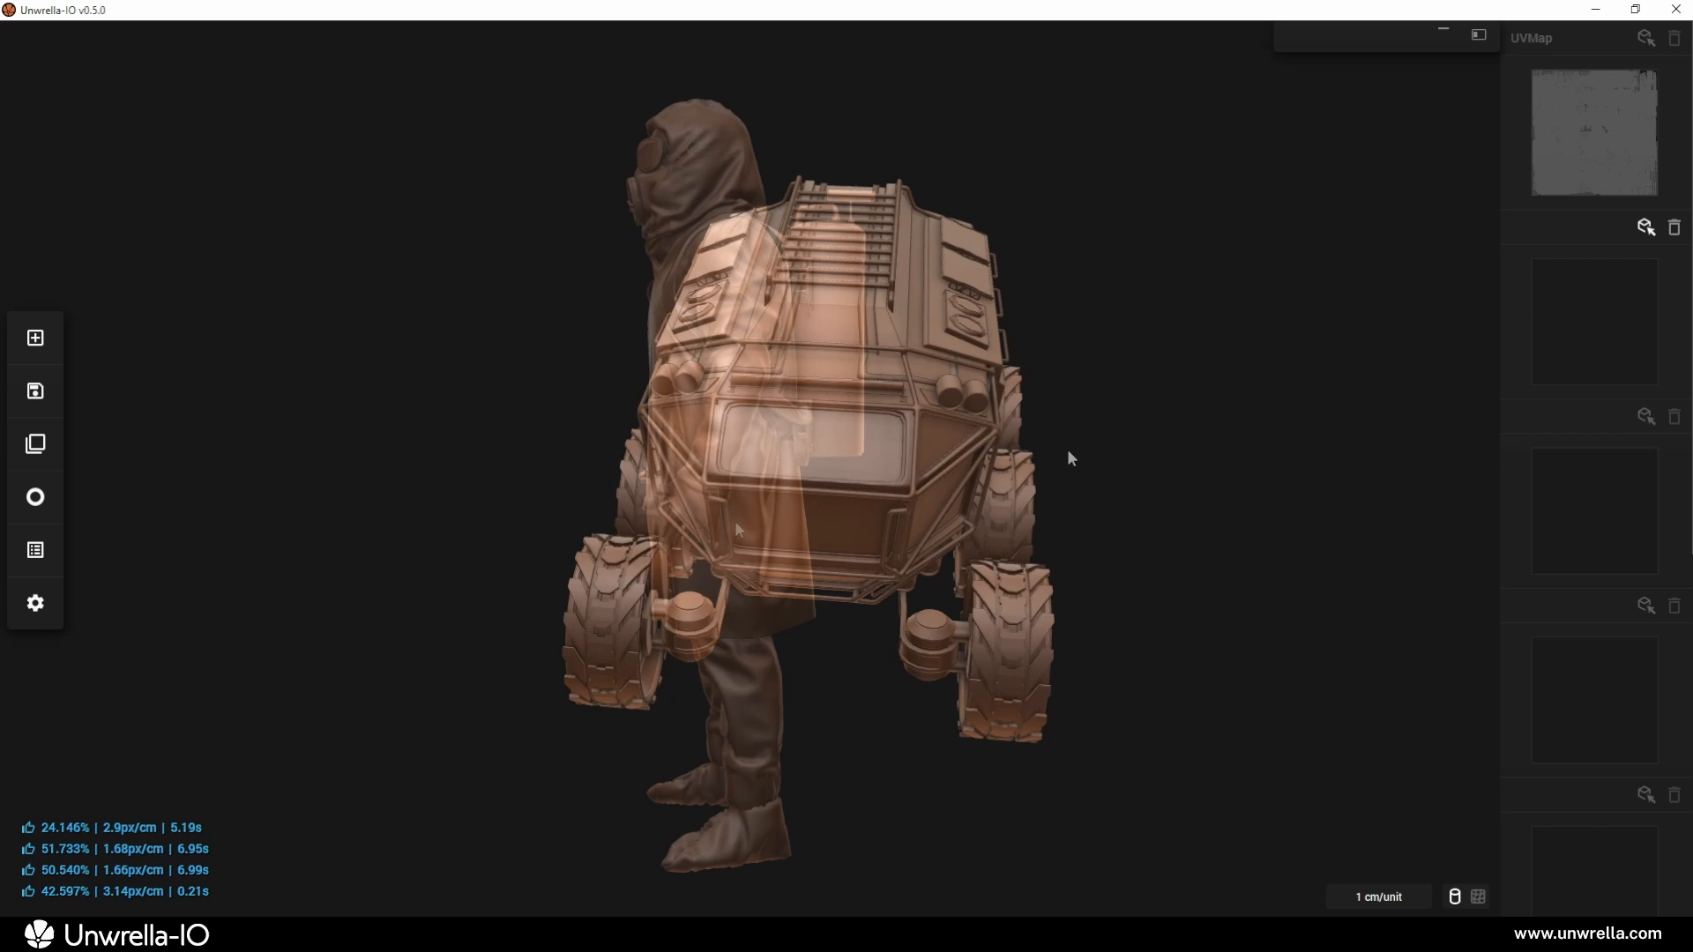
{"action": "left_click_drag", "start_coordinate": [1067, 448], "coordinate": [843, 426]}
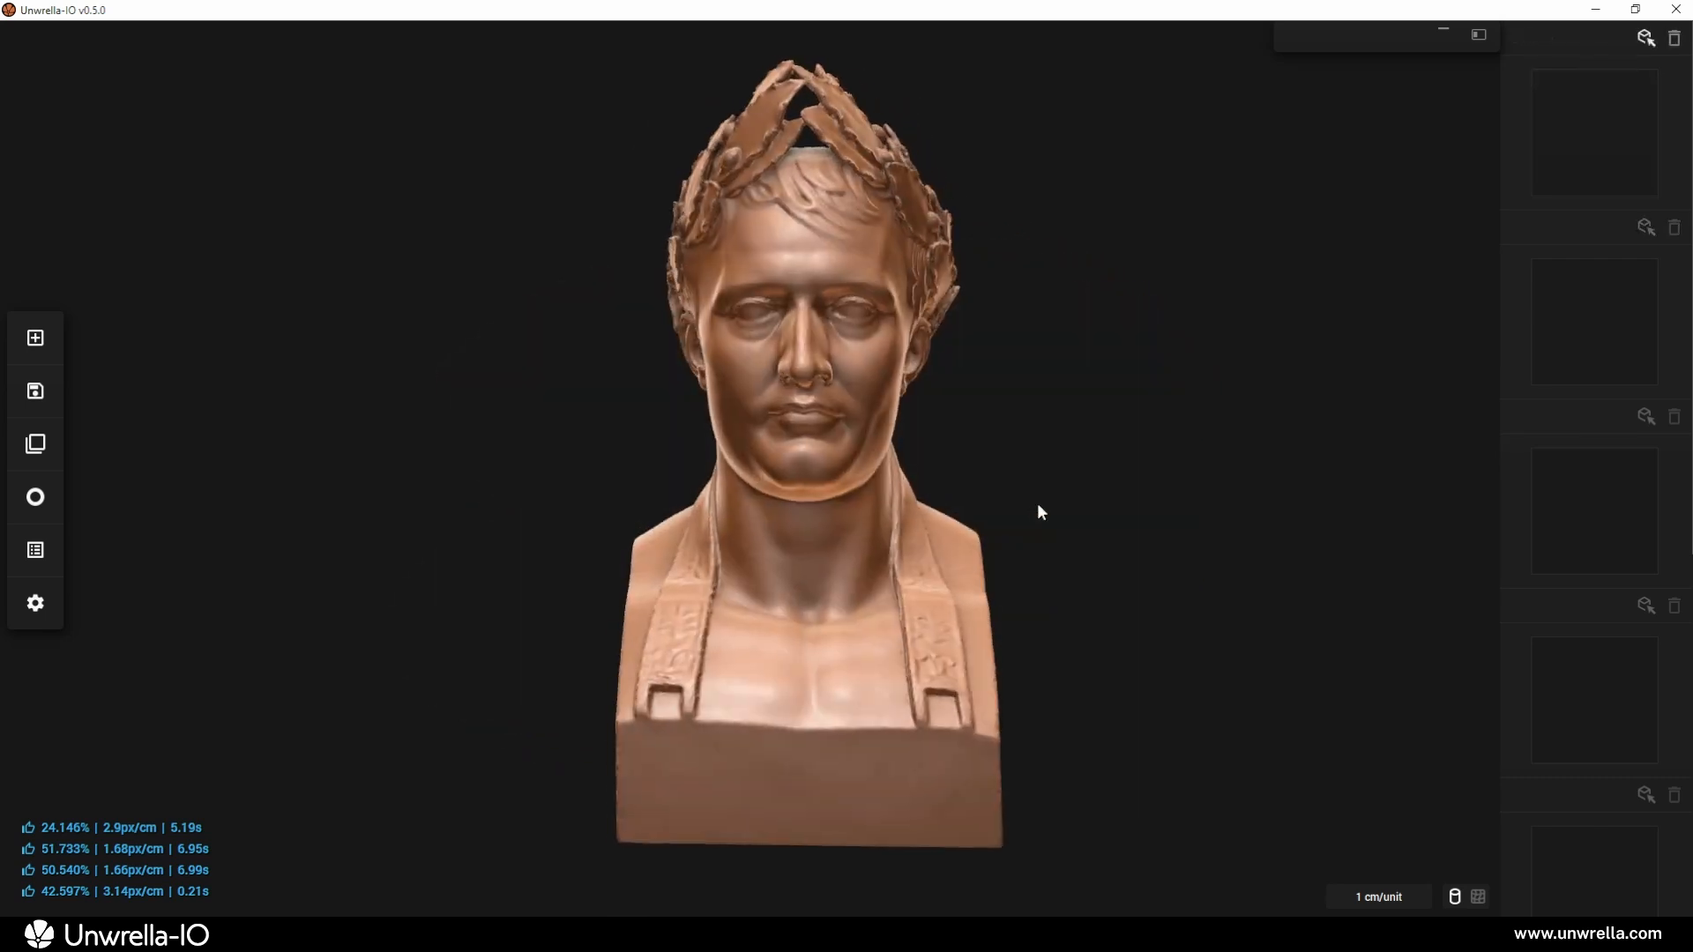
{"action": "left_click_drag", "start_coordinate": [1038, 506], "coordinate": [876, 511]}
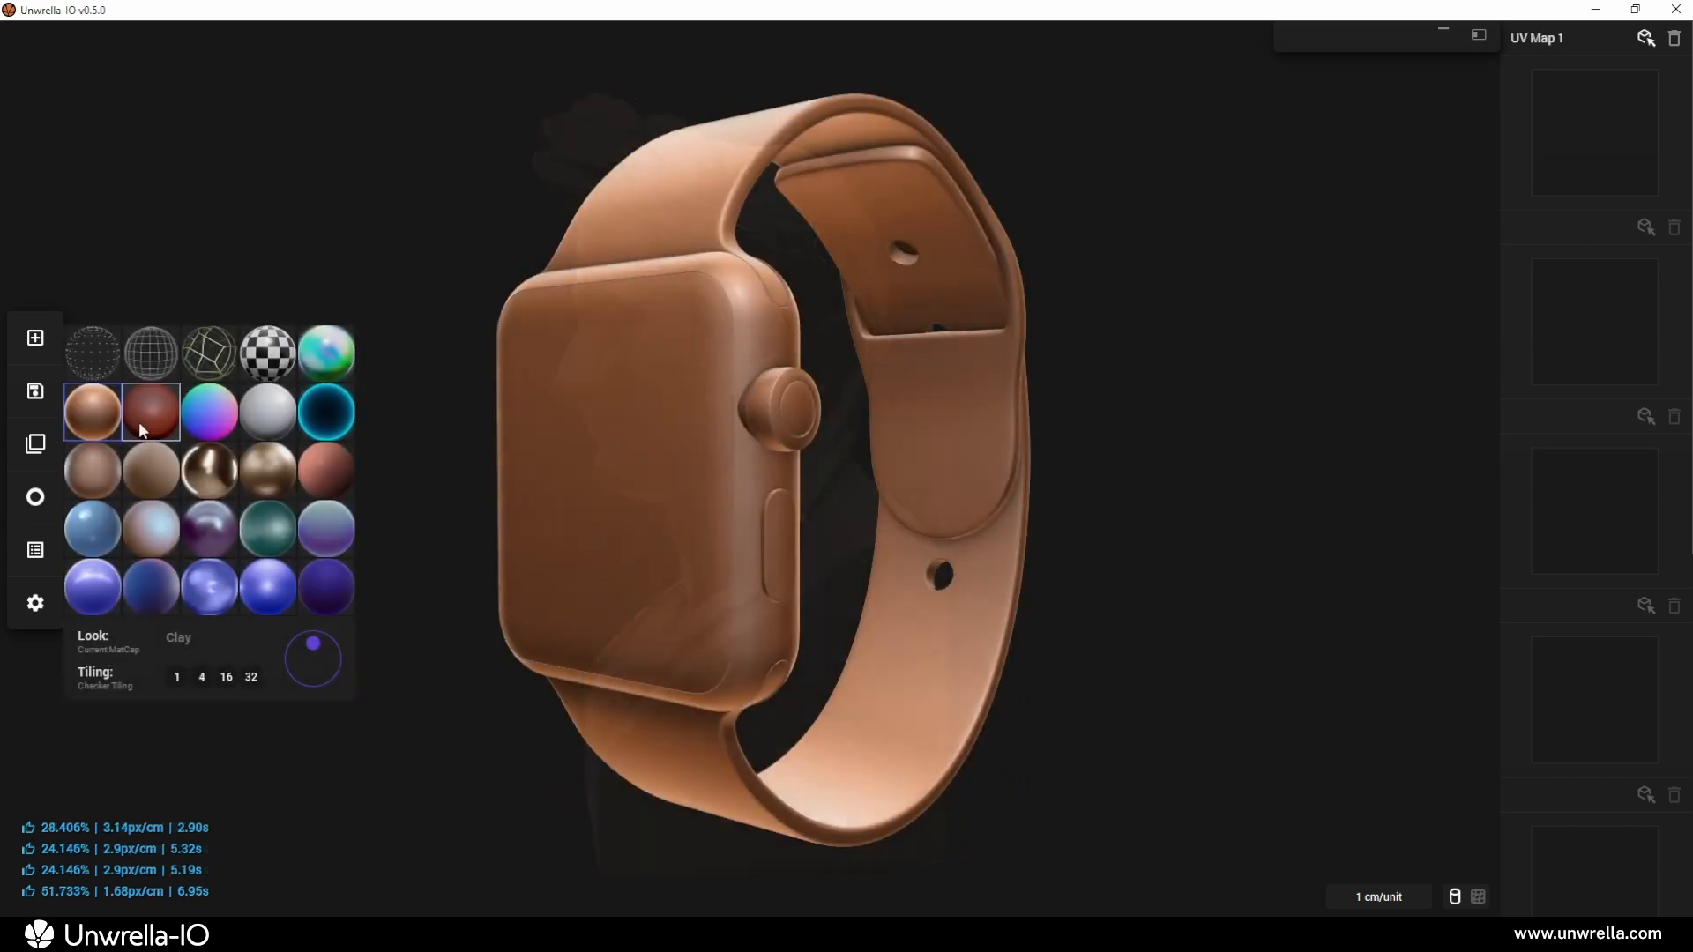
Preview the Clay look on the anatomical figure and tailed creature, and the Normals look on the crouching statue
{"action": "left_click", "coordinate": [144, 428]}
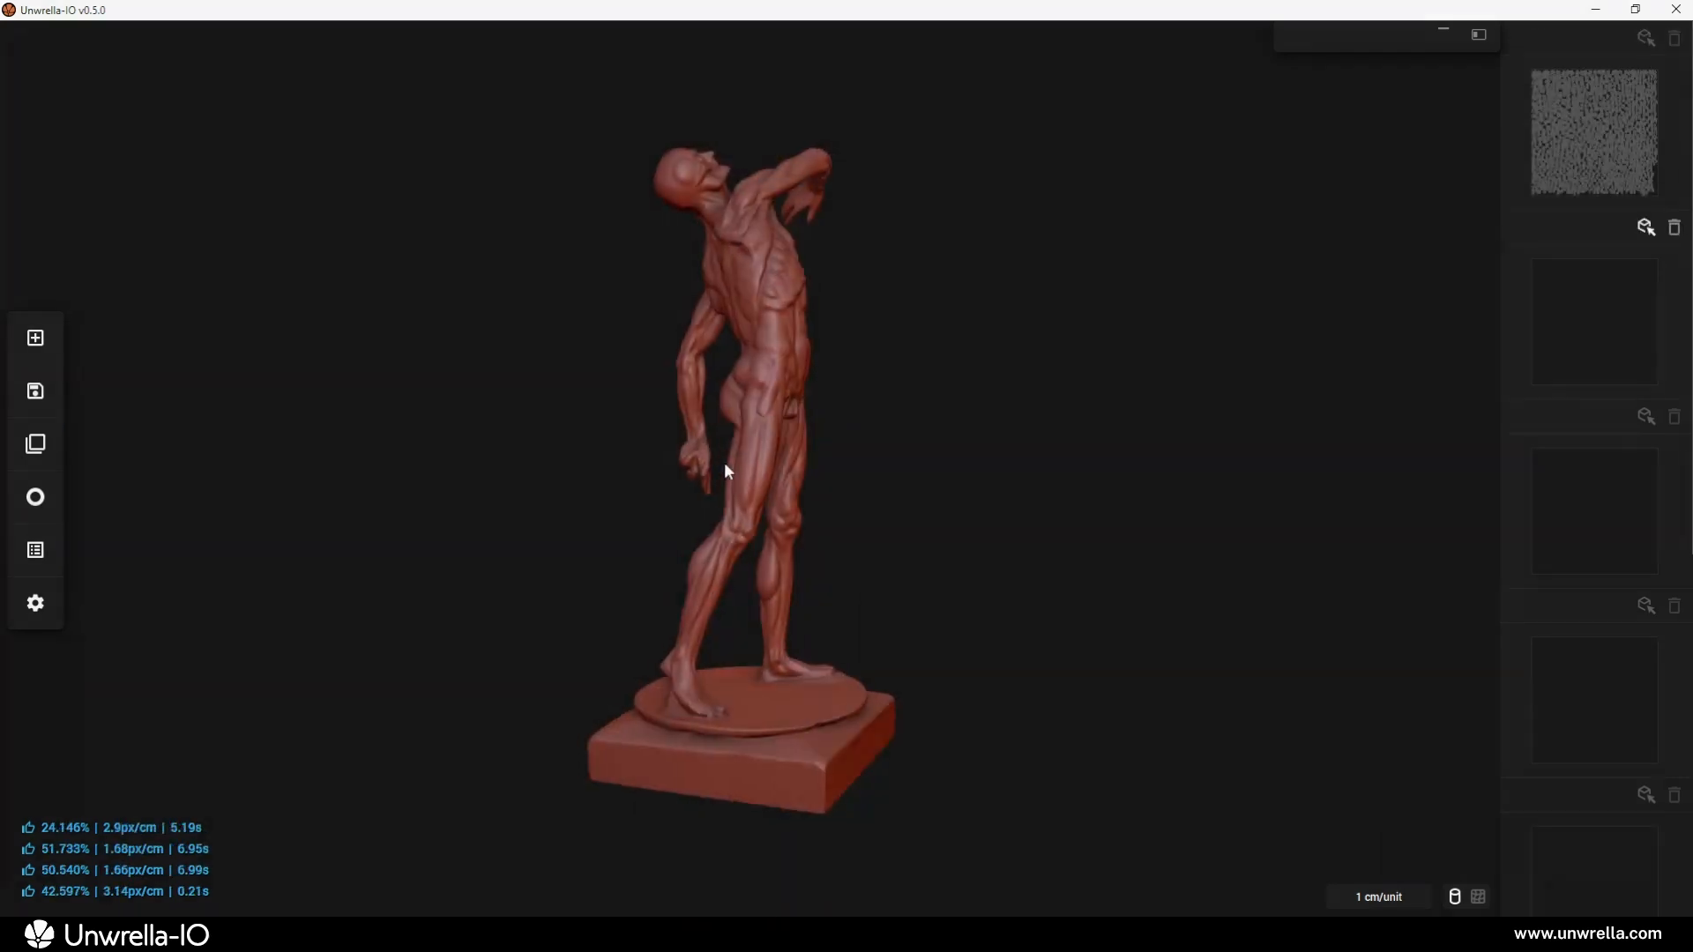
{"action": "left_click_drag", "start_coordinate": [724, 463], "coordinate": [399, 455]}
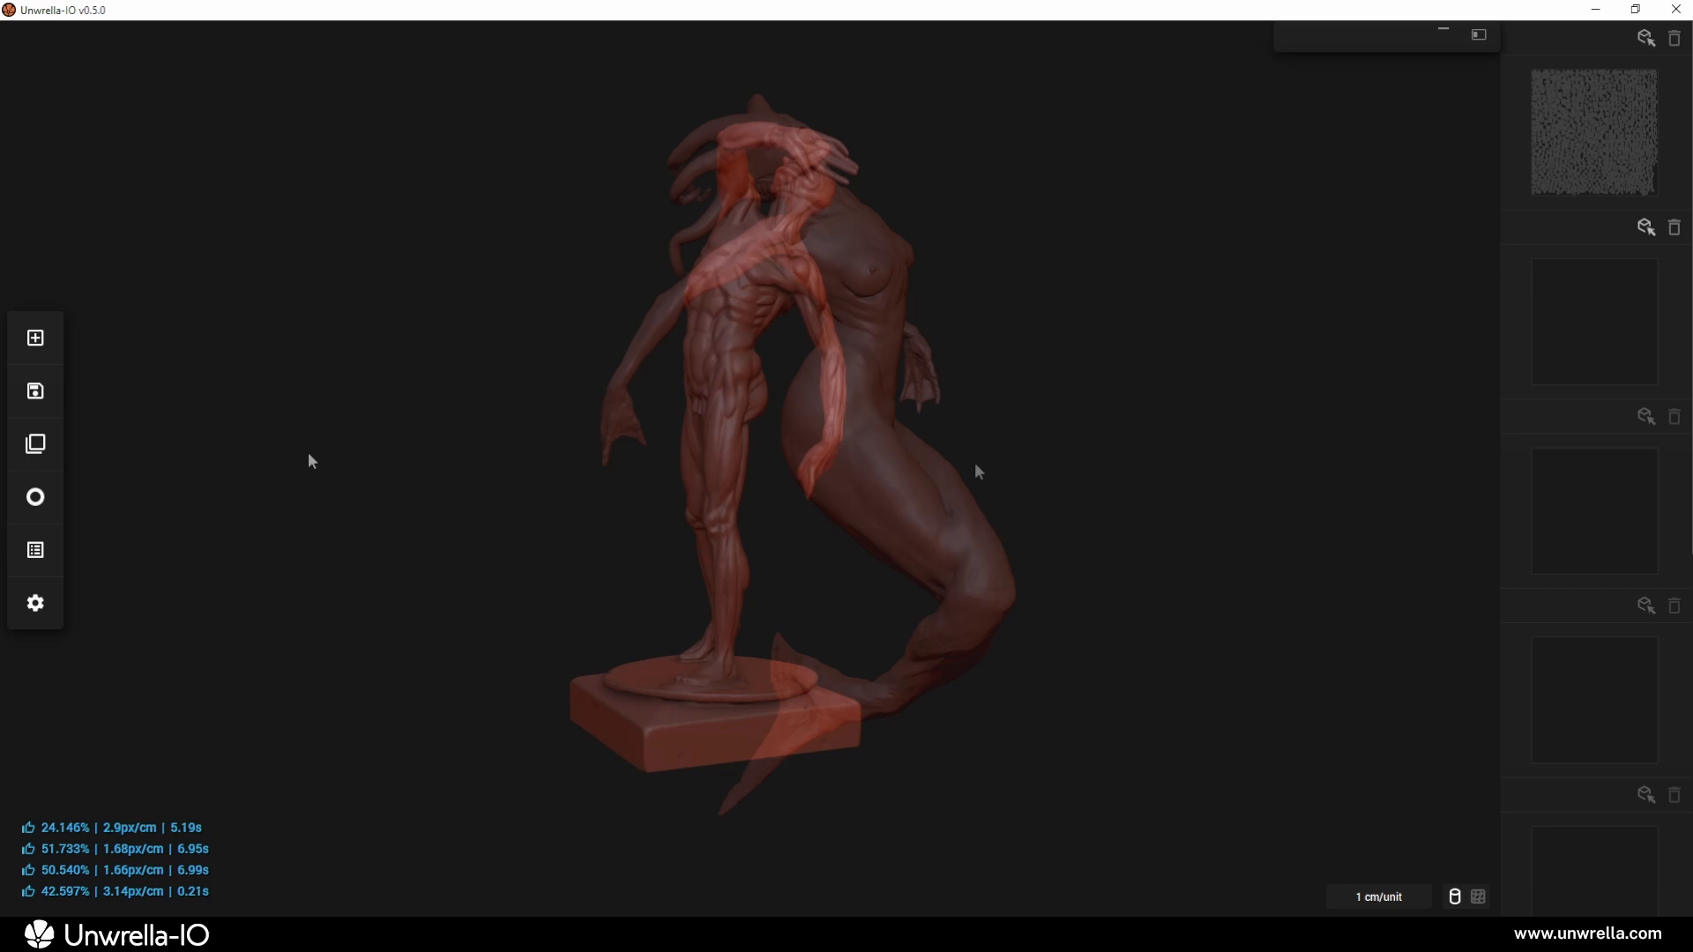
{"action": "left_click_drag", "start_coordinate": [976, 462], "coordinate": [241, 476]}
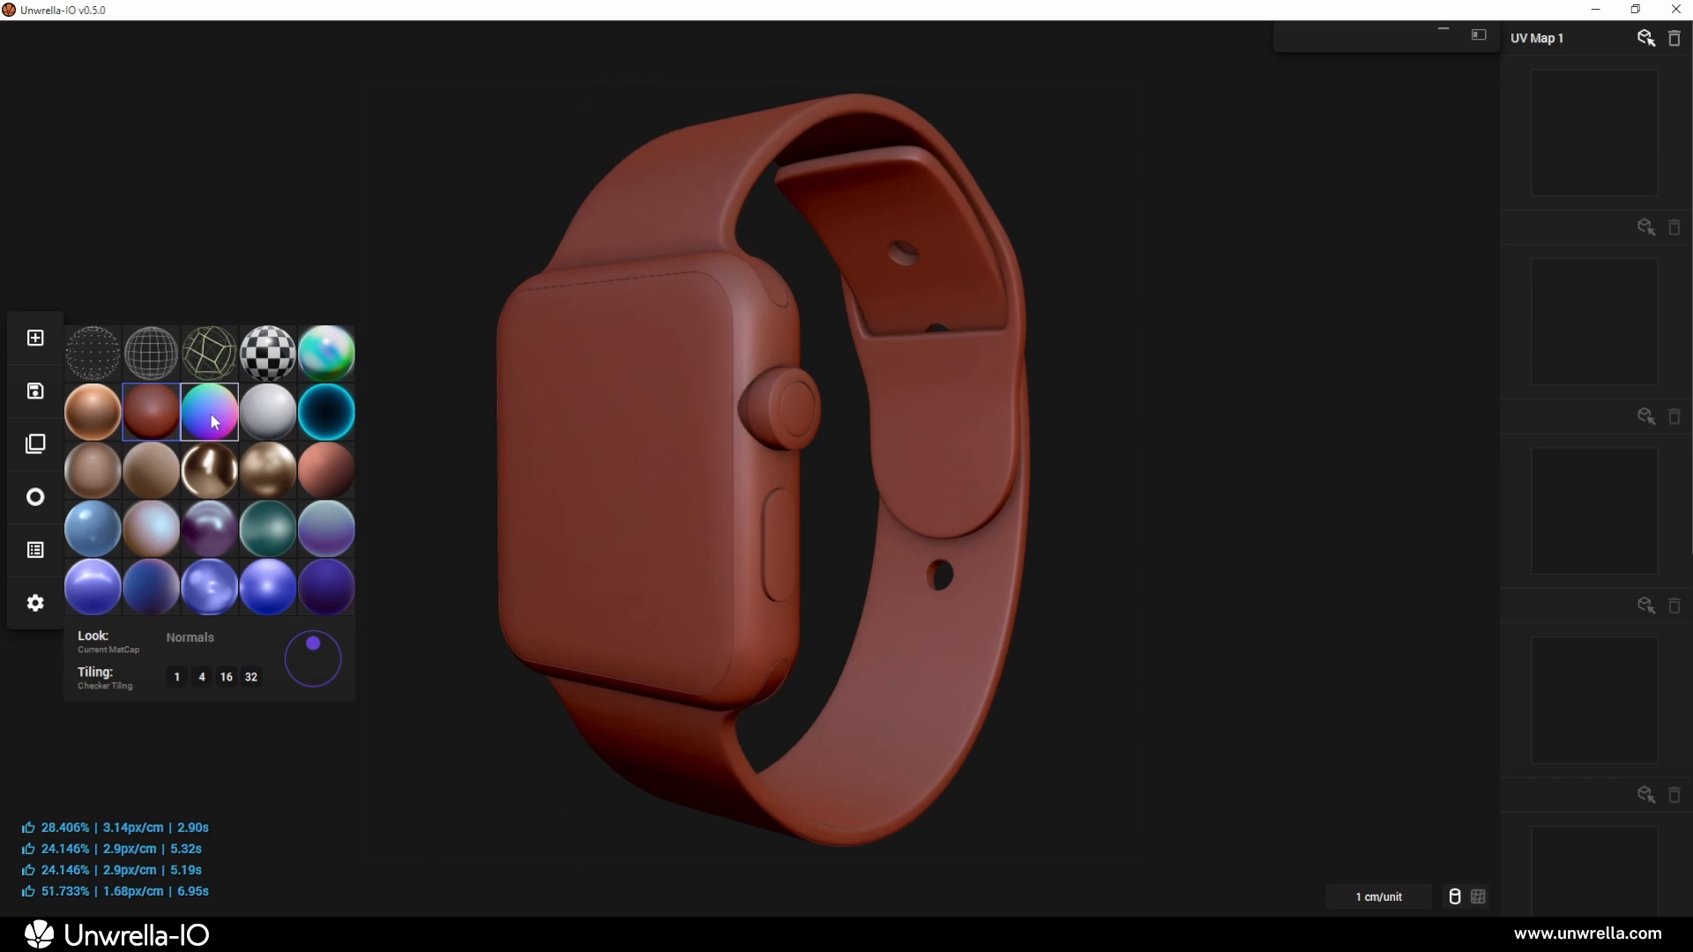
{"action": "left_click", "coordinate": [212, 415]}
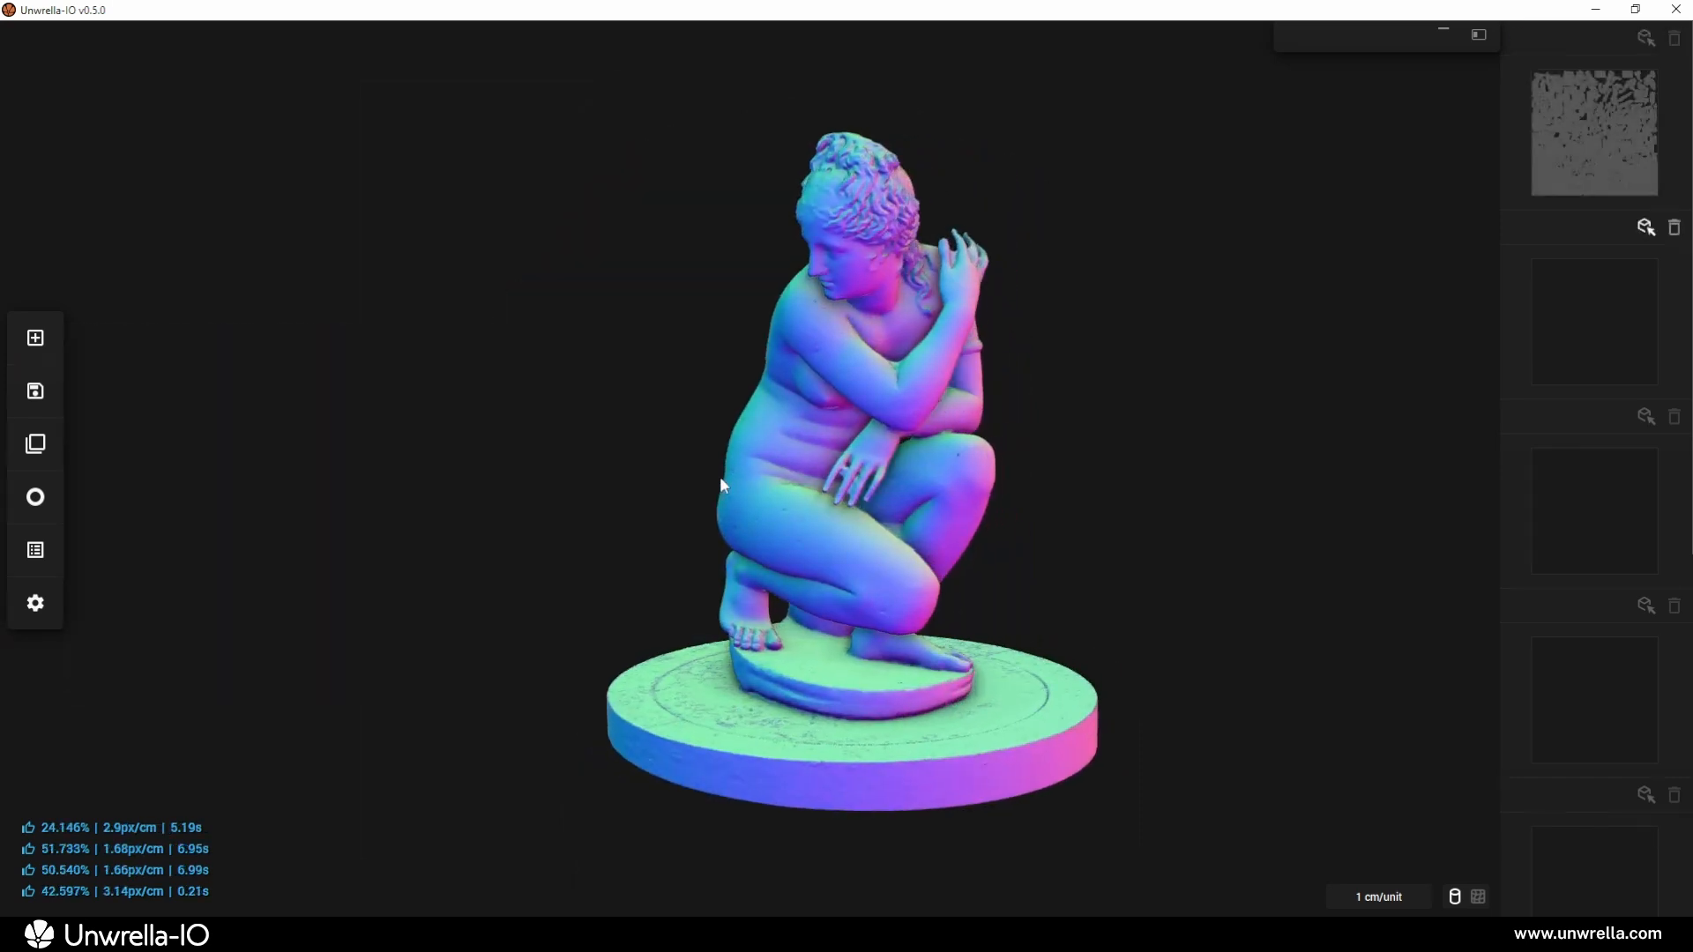
{"action": "left_click_drag", "start_coordinate": [758, 460], "coordinate": [781, 636]}
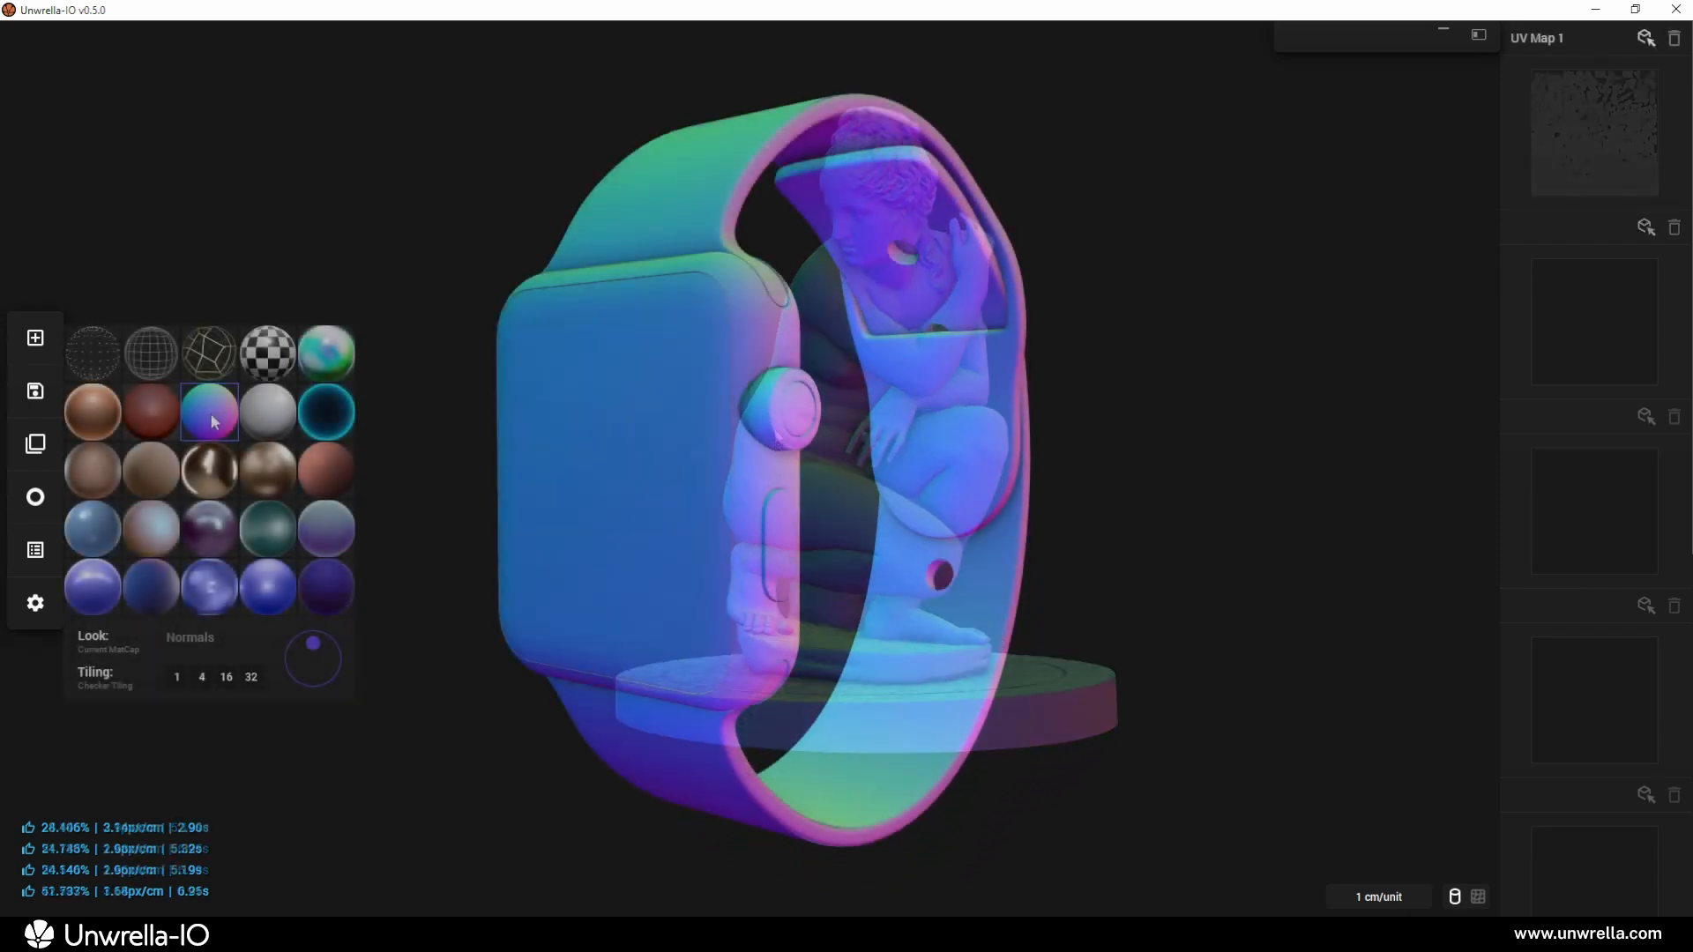
Apply the White look and inspect the tower building's facade up close
{"action": "left_click", "coordinate": [283, 416]}
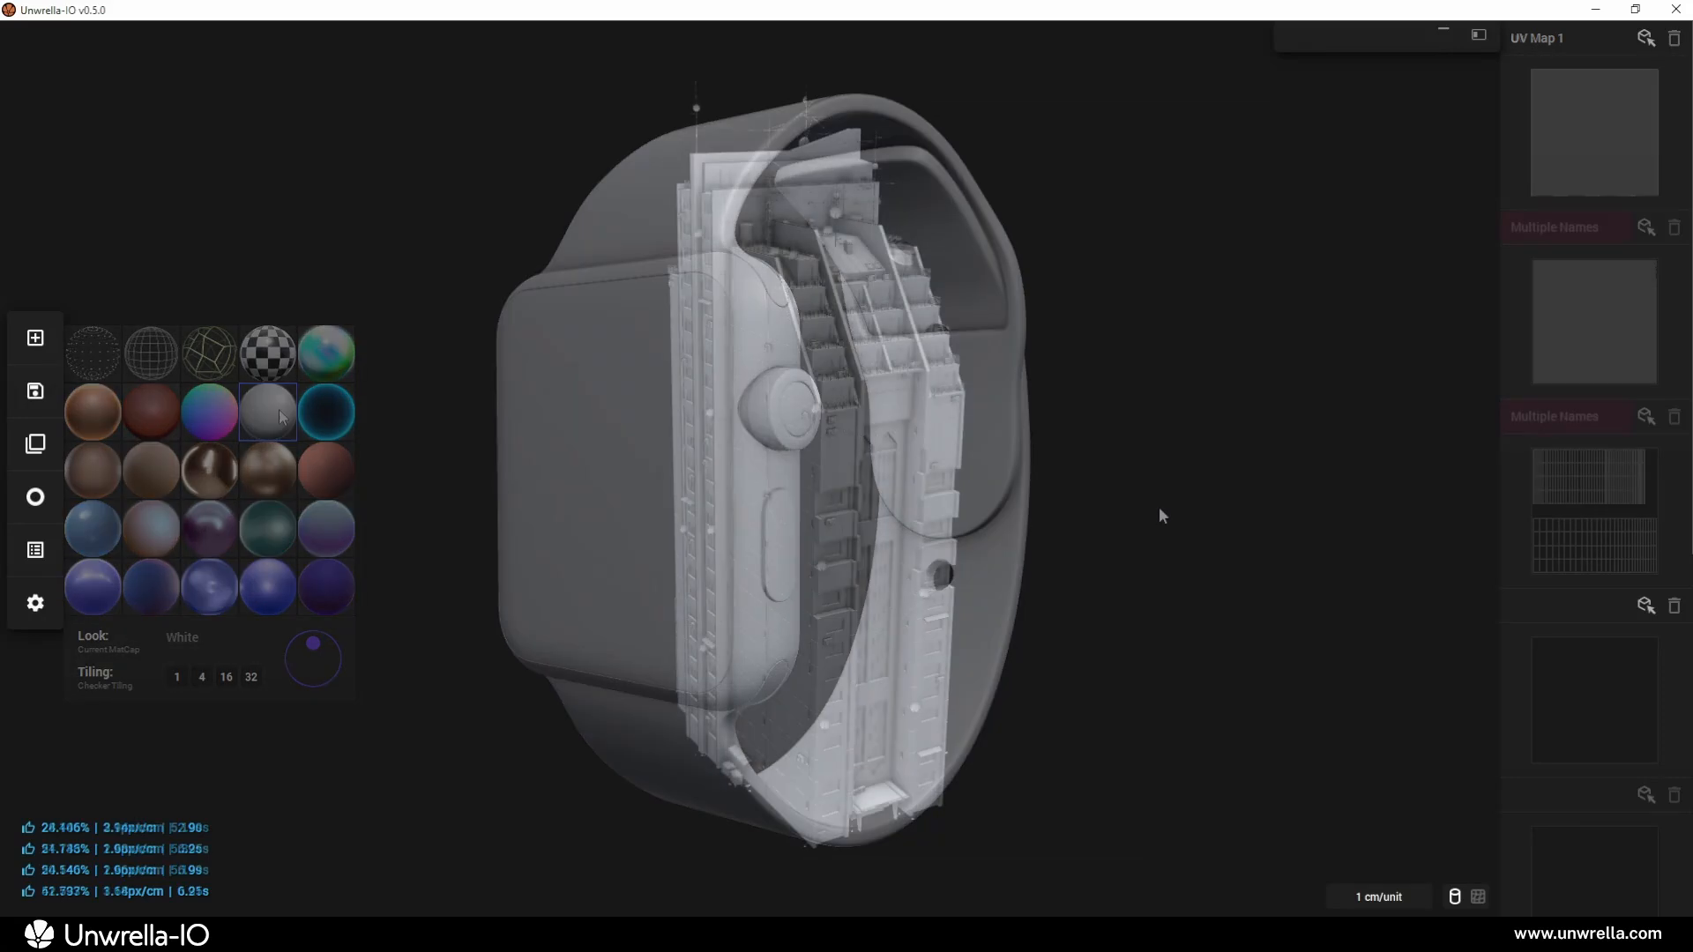
{"action": "left_click_drag", "start_coordinate": [1051, 503], "coordinate": [987, 496]}
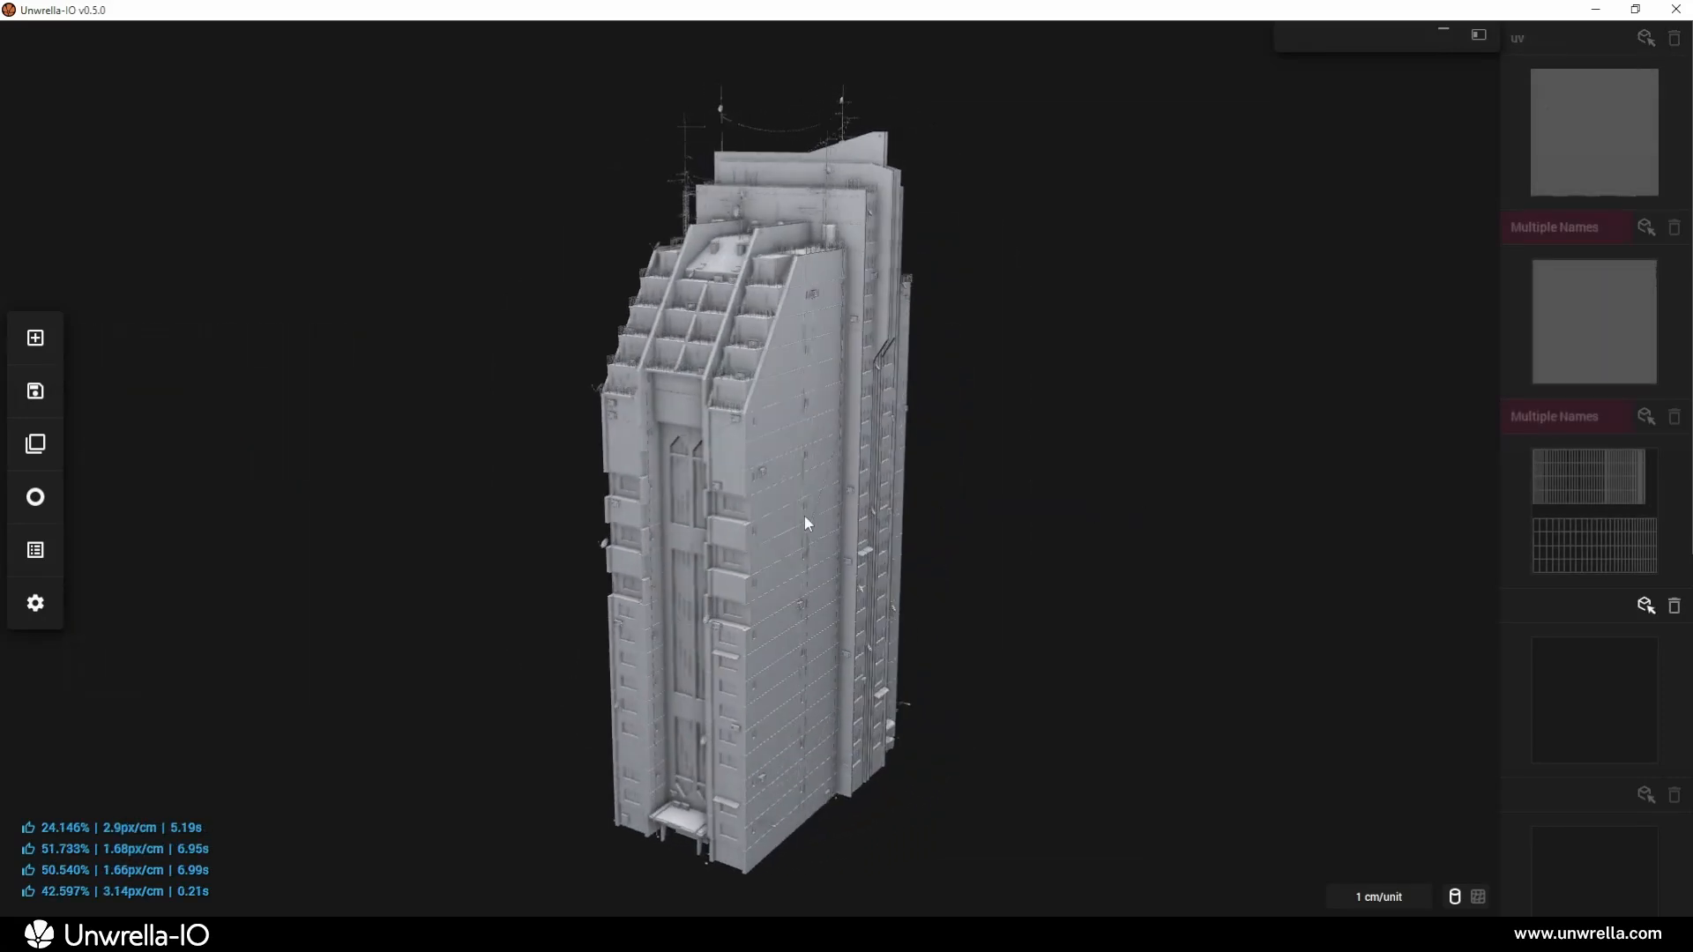
{"action": "scroll", "coordinate": [656, 437], "scroll_direction": "up", "scroll_amount": 5}
{"action": "scroll", "coordinate": [667, 351], "scroll_direction": "up", "scroll_amount": 6}
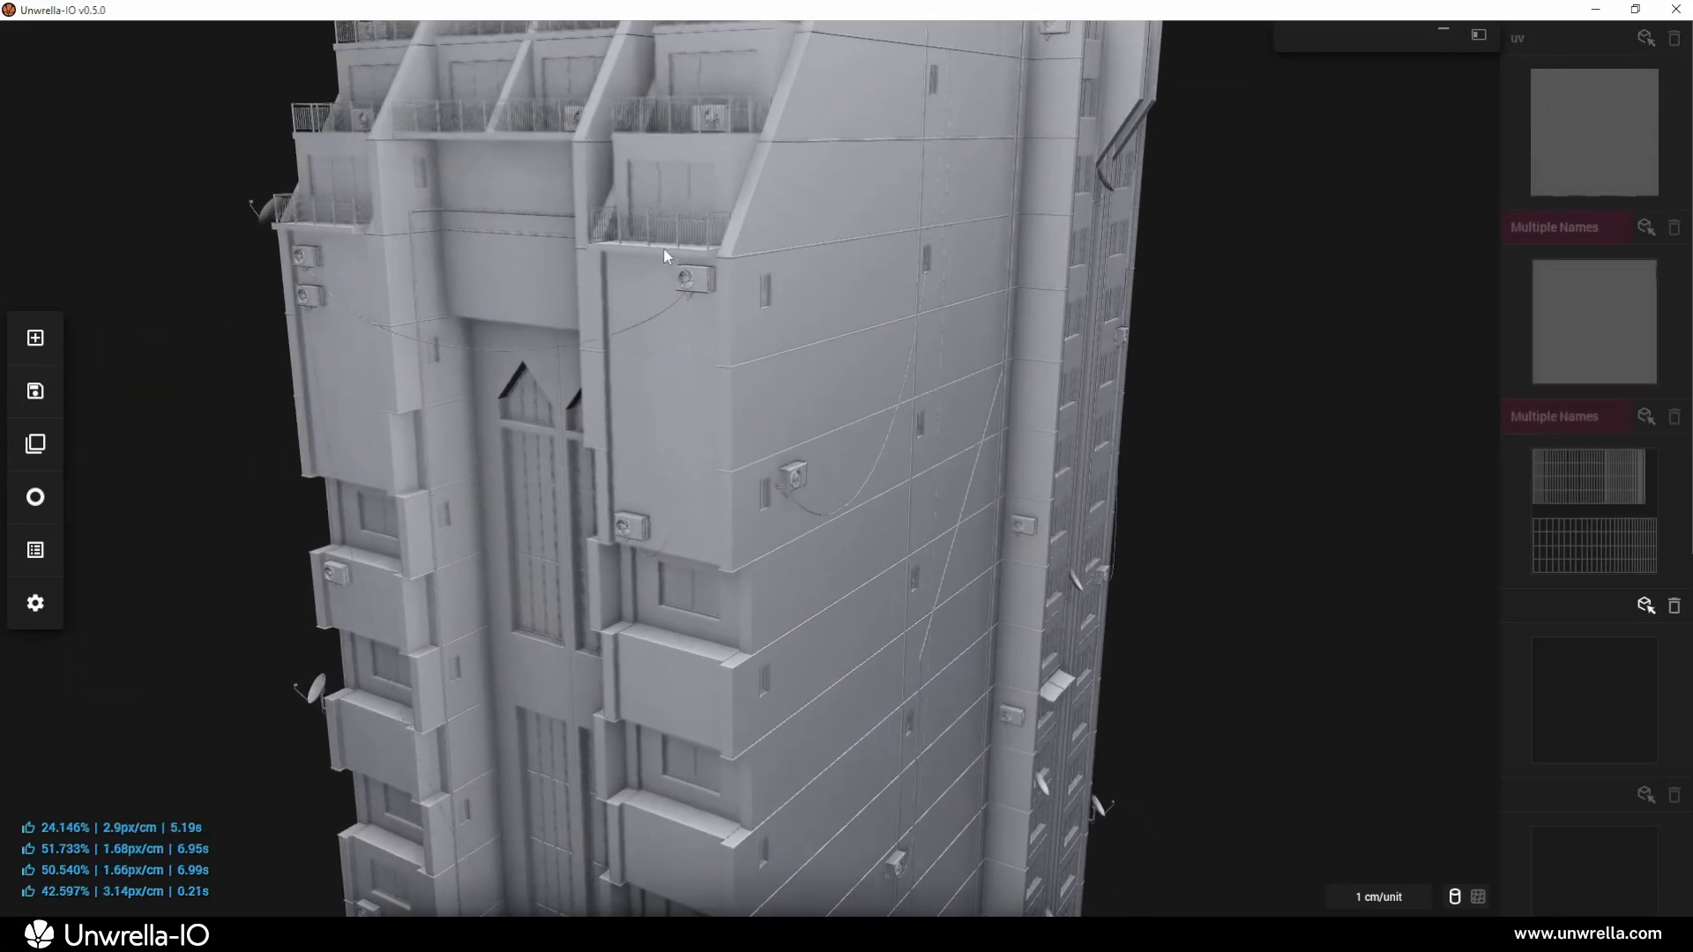
{"action": "left_click_drag", "start_coordinate": [569, 367], "coordinate": [459, 424]}
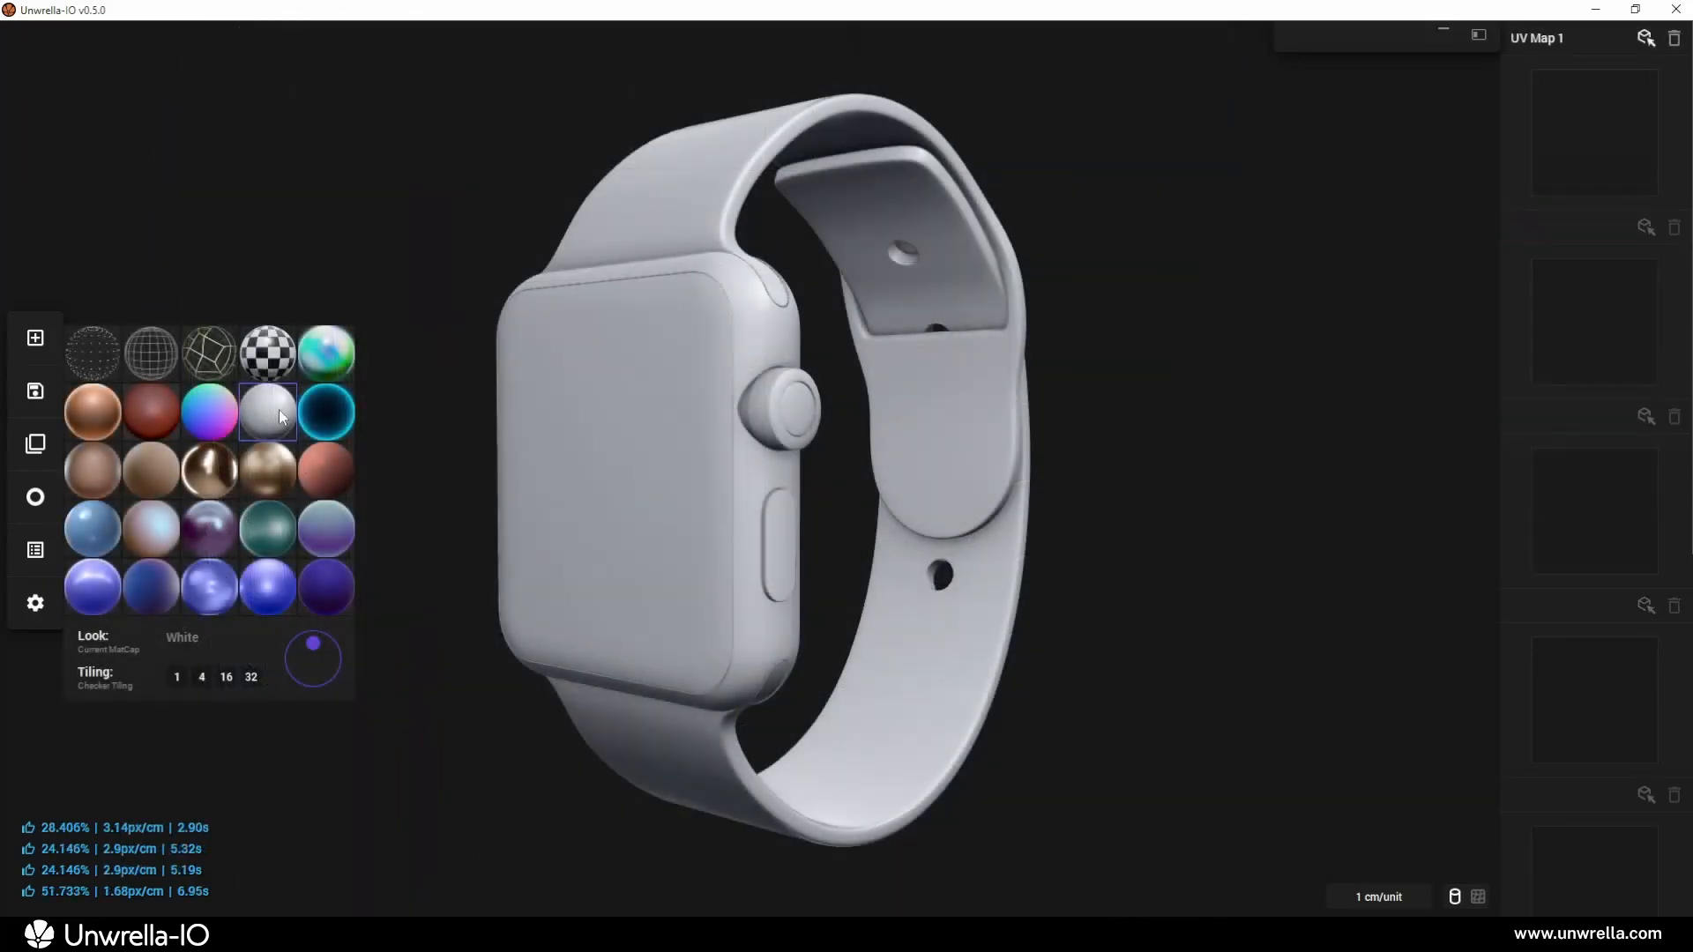
Apply the dark look with the glowing cyan rim
{"action": "left_click", "coordinate": [318, 417]}
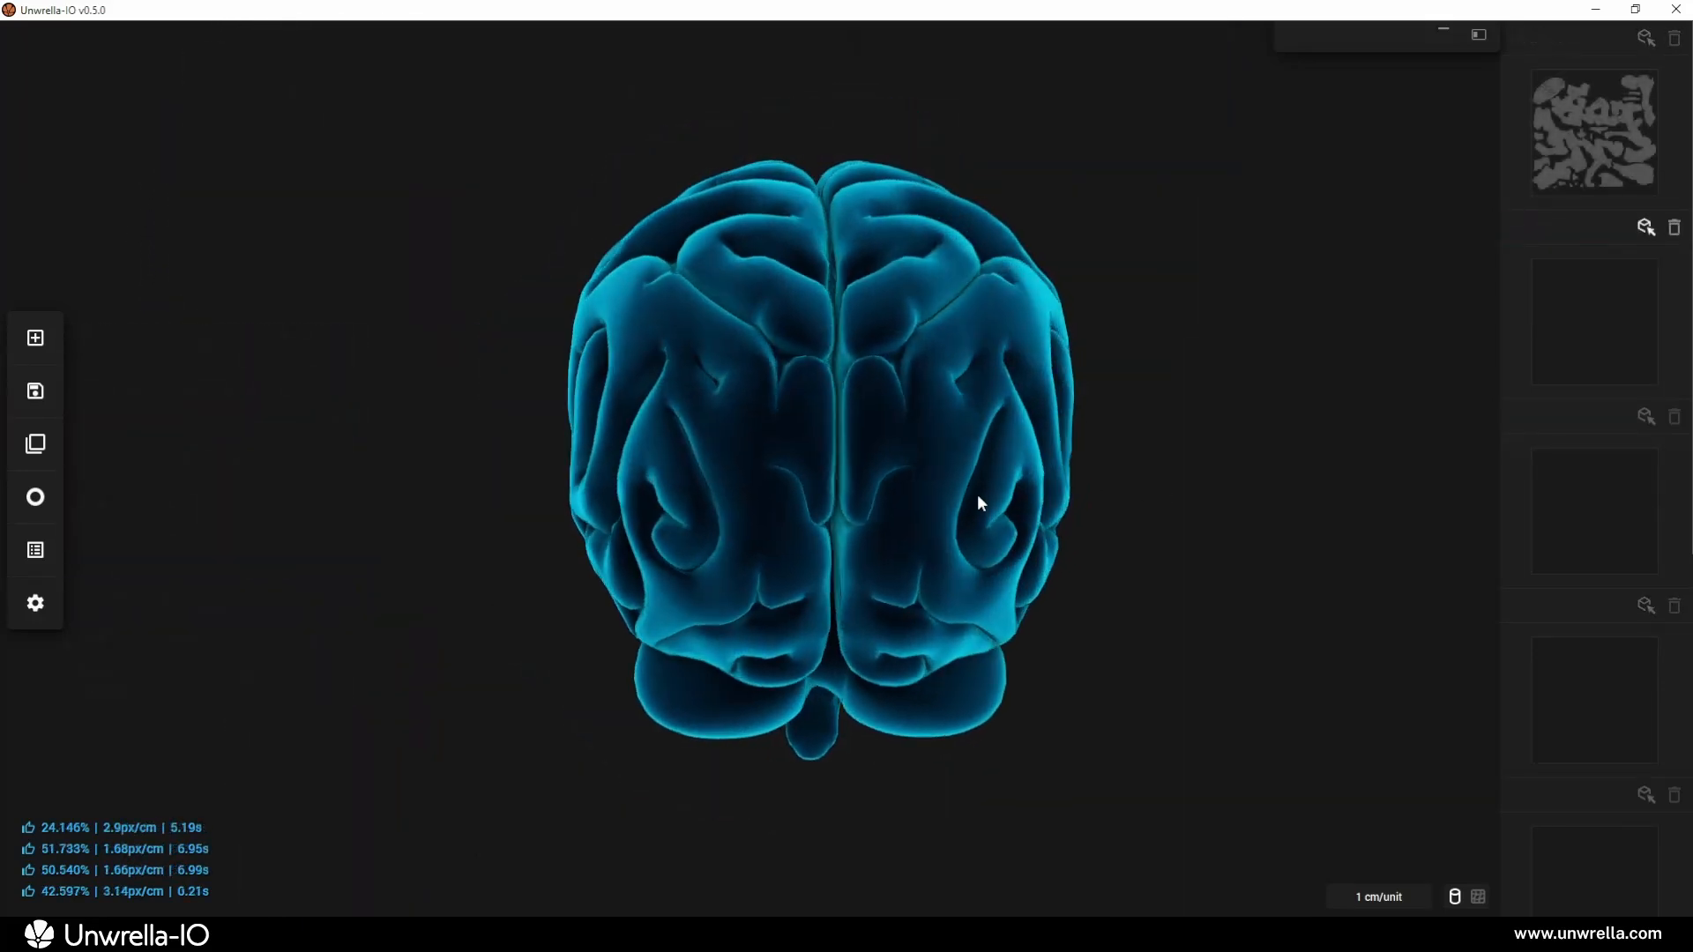
Overlay the wireframe on the brain model and orbit around it to inspect the mesh
{"action": "left_click_drag", "start_coordinate": [977, 494], "coordinate": [789, 494]}
{"action": "key", "text": "w"}
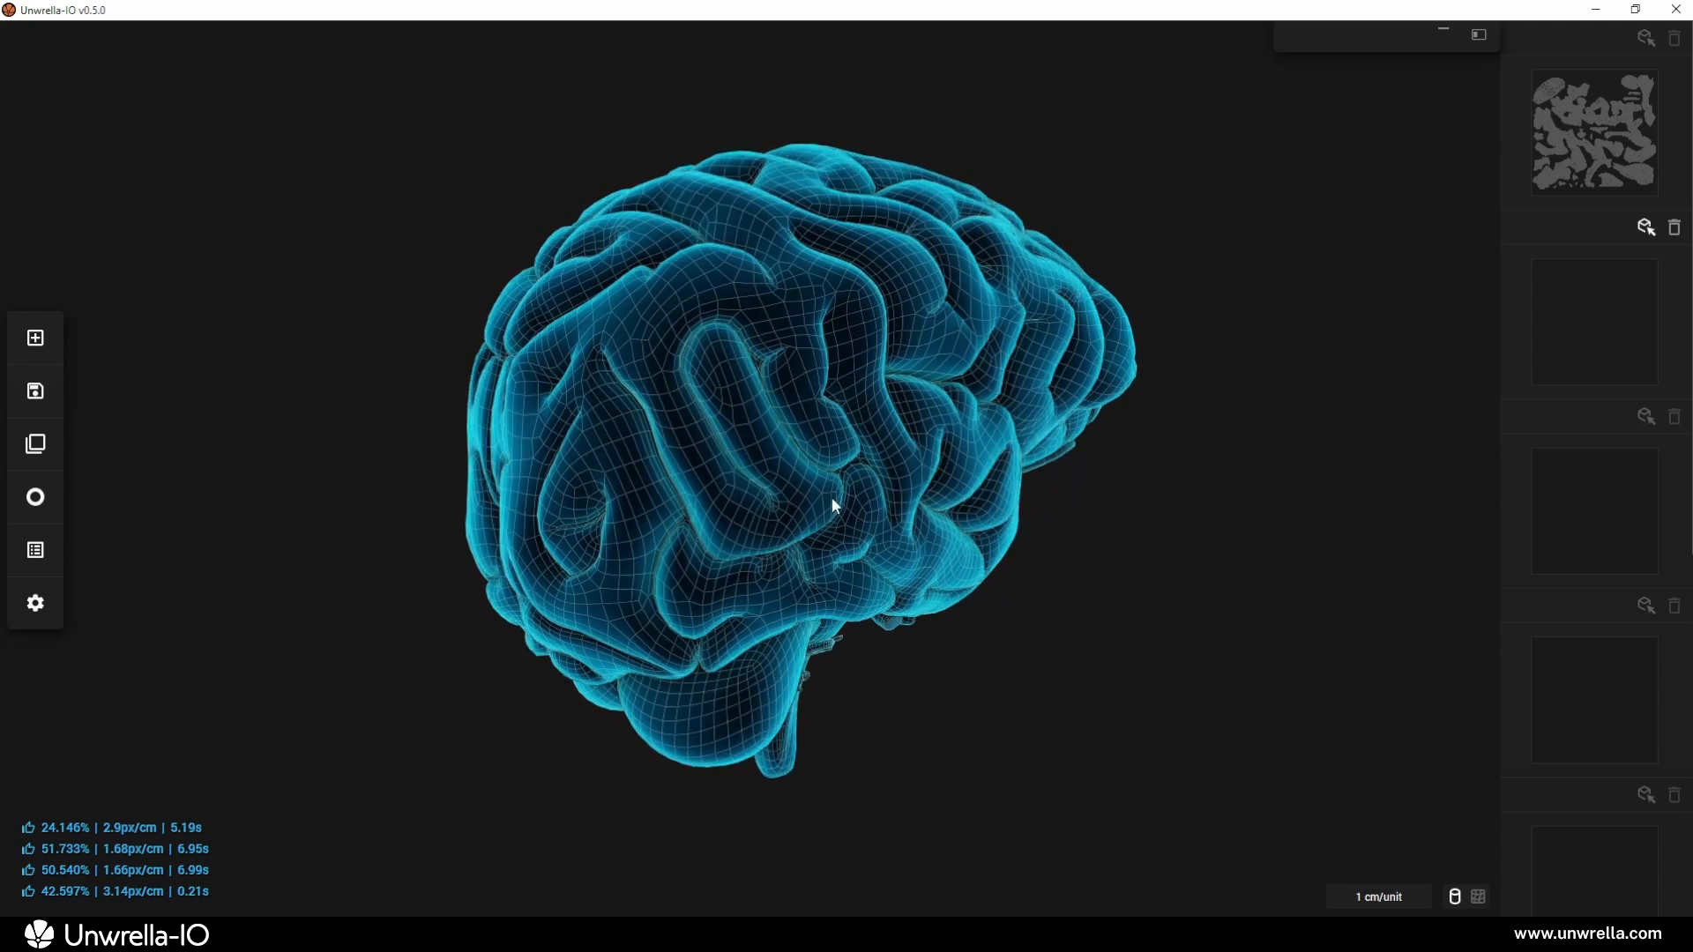
{"action": "left_click_drag", "start_coordinate": [1134, 544], "coordinate": [848, 539]}
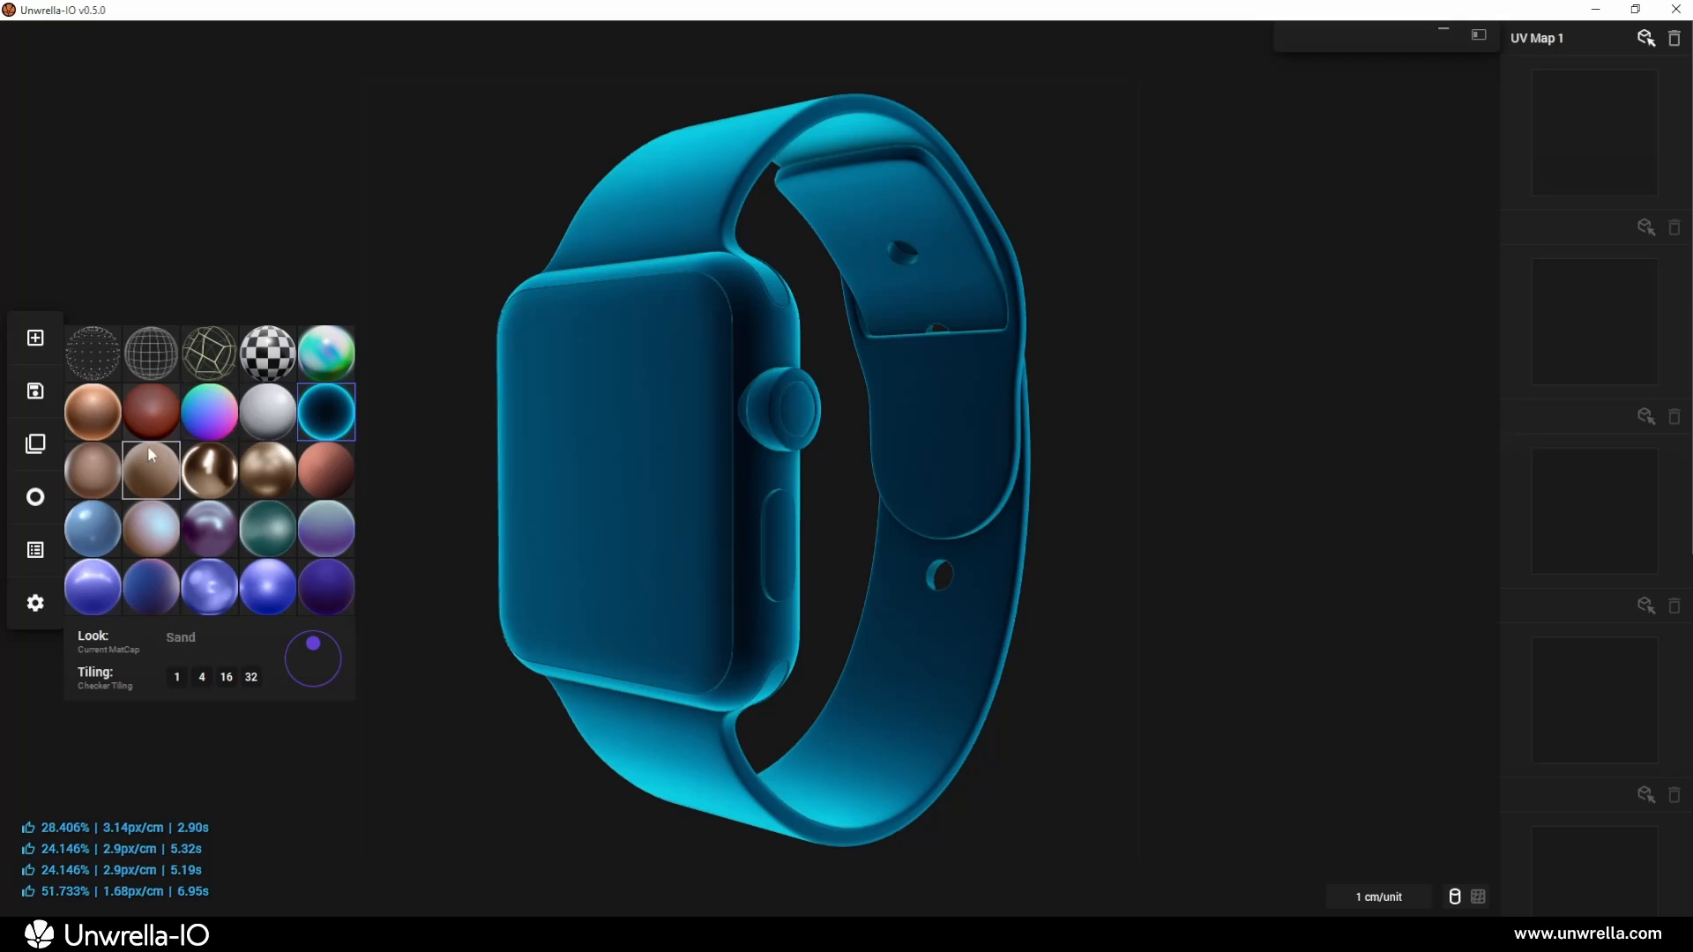
Preview the brown, Sand, glossy gold, bronze, light-blue, Breeze and glossy purple looks on the watch
{"action": "left_click", "coordinate": [103, 462]}
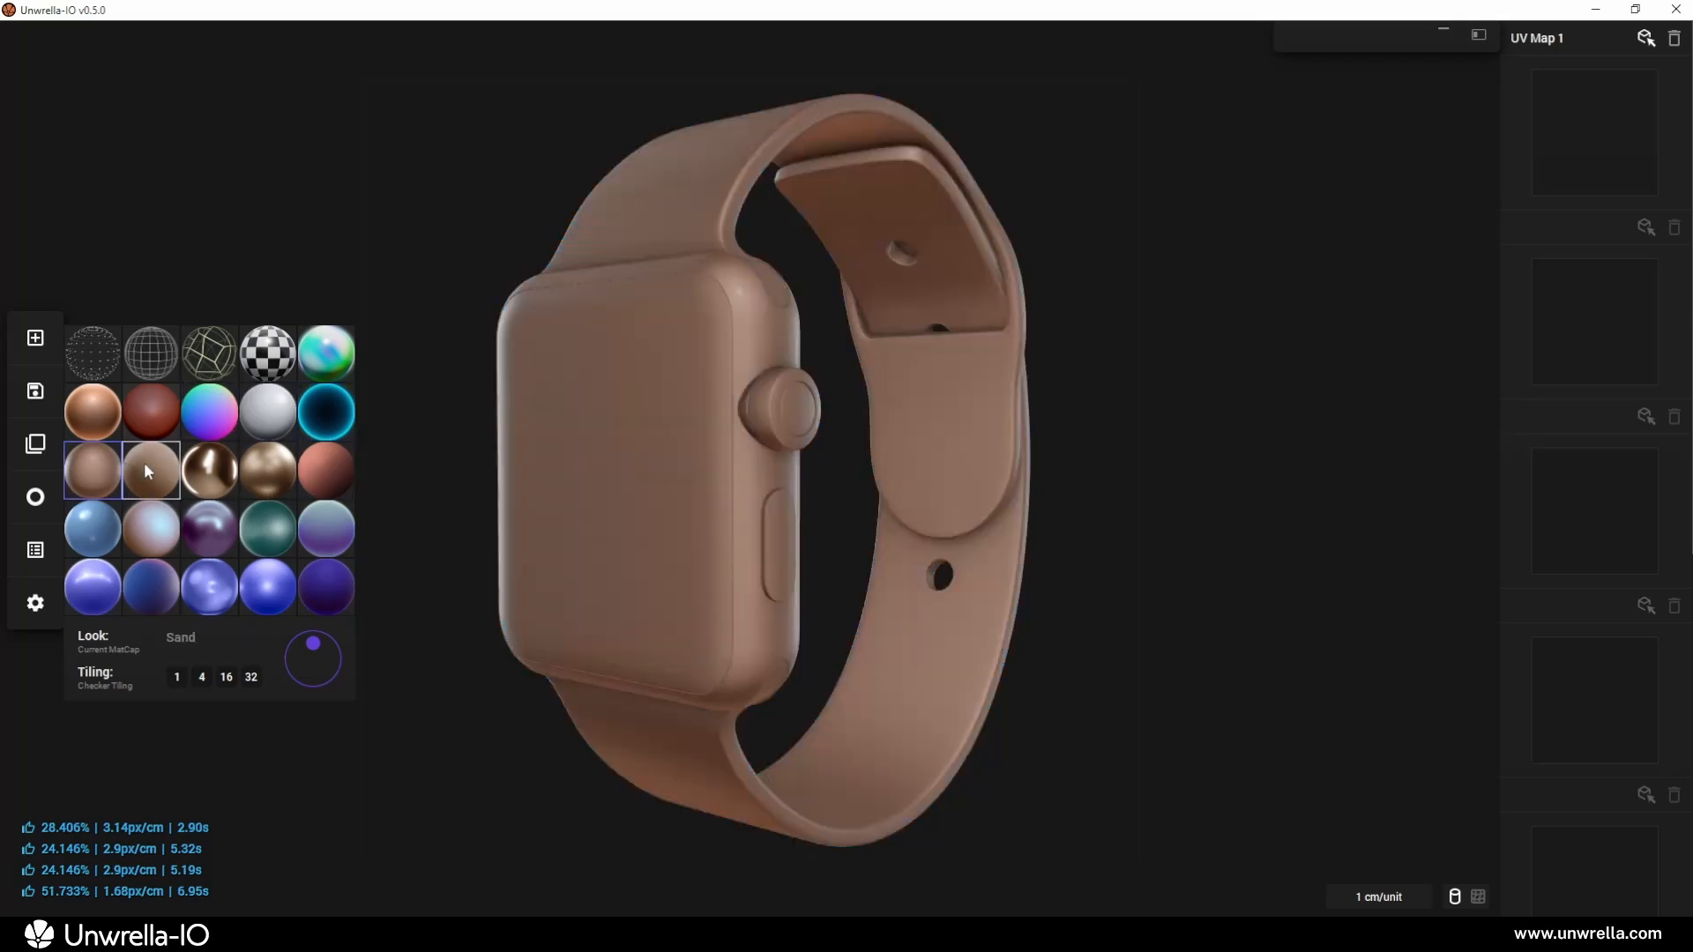
{"action": "left_click", "coordinate": [147, 465]}
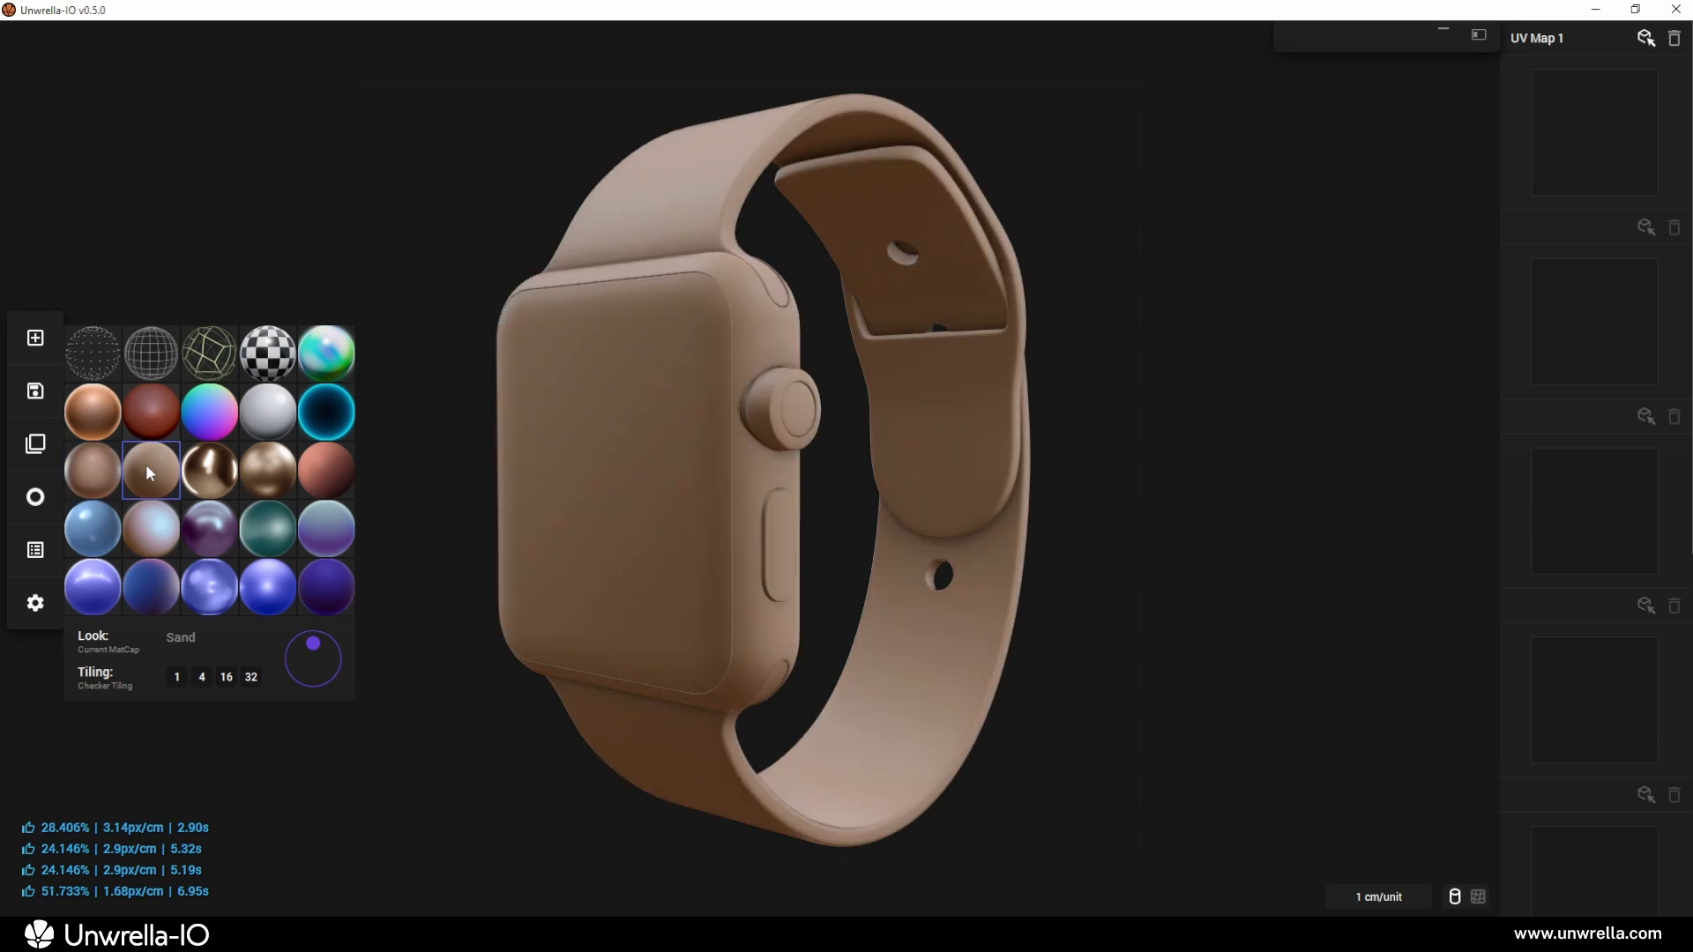
{"action": "left_click", "coordinate": [209, 471]}
{"action": "left_click", "coordinate": [263, 468]}
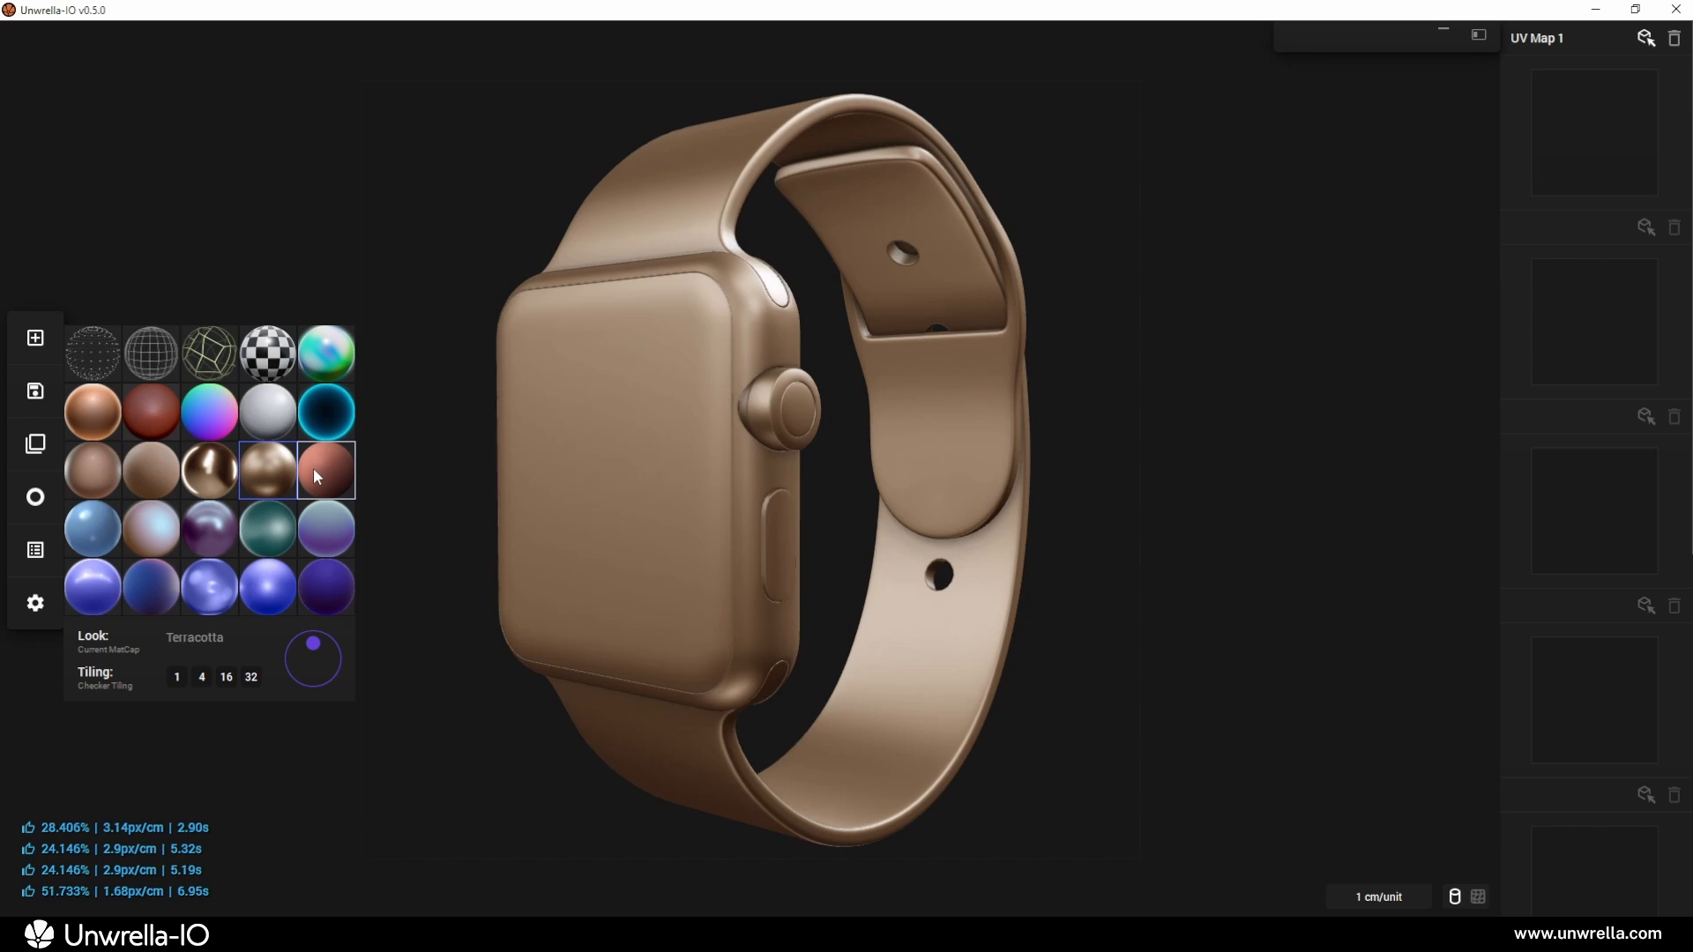
{"action": "left_click", "coordinate": [99, 516]}
{"action": "left_click", "coordinate": [160, 526]}
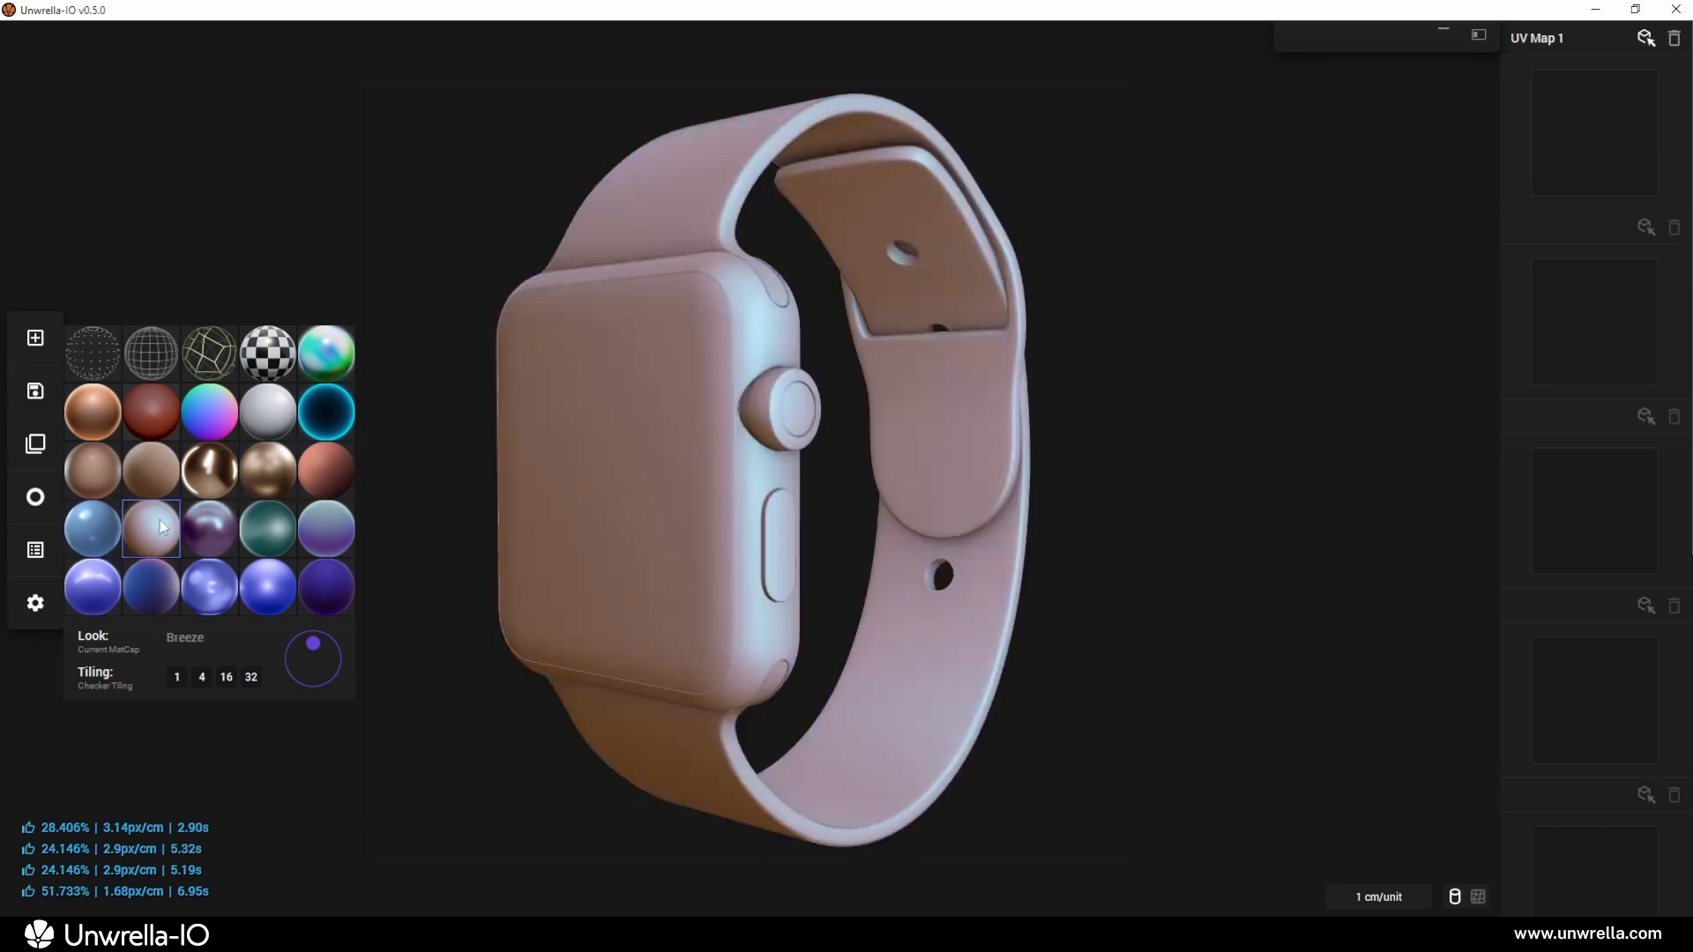
{"action": "left_click", "coordinate": [206, 526]}
Apply the Blueberry look and rotate its light direction on the watch and the coffee machine
{"action": "left_click", "coordinate": [112, 580]}
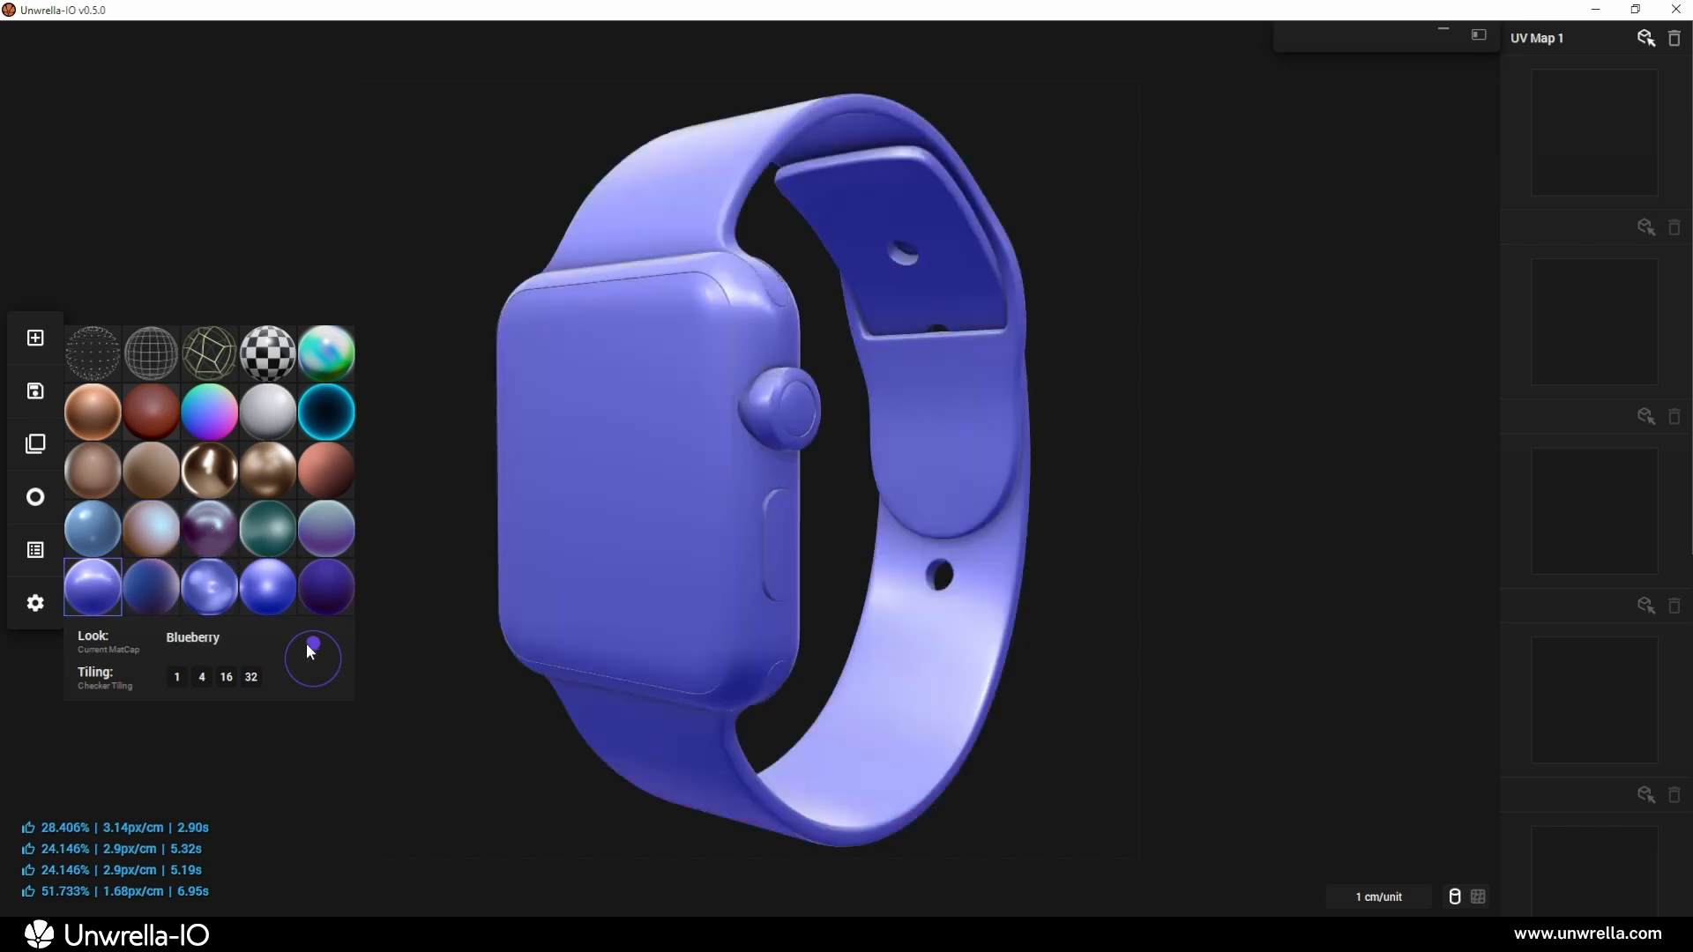
{"action": "mouse_move", "coordinate": [309, 648]}
{"action": "left_mouse_down"}
{"action": "mouse_move", "coordinate": [333, 654]}
{"action": "mouse_move", "coordinate": [324, 672]}
{"action": "mouse_move", "coordinate": [299, 671]}
{"action": "mouse_move", "coordinate": [315, 645]}
{"action": "left_mouse_up"}
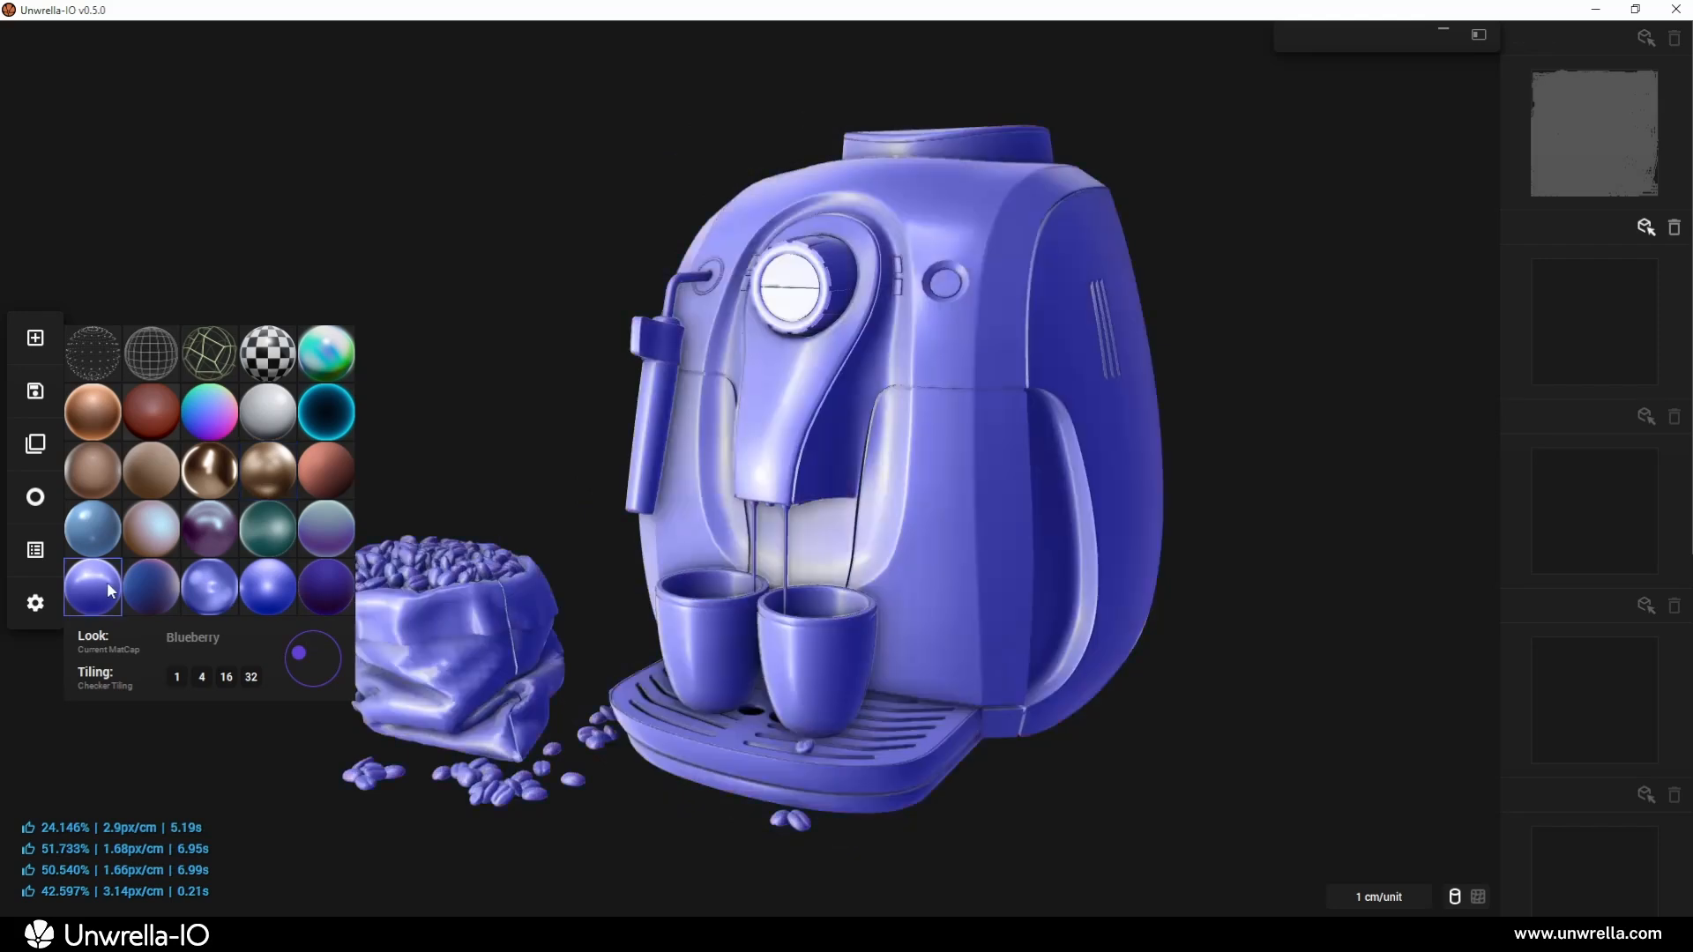
{"action": "mouse_move", "coordinate": [309, 648]}
{"action": "left_mouse_down"}
{"action": "mouse_move", "coordinate": [286, 654]}
{"action": "mouse_move", "coordinate": [298, 661]}
{"action": "left_mouse_up"}
Preview the coffee machine in the Default and glossy purple looks, and view it as a Point Cloud
{"action": "left_click", "coordinate": [103, 425]}
{"action": "left_click", "coordinate": [218, 541]}
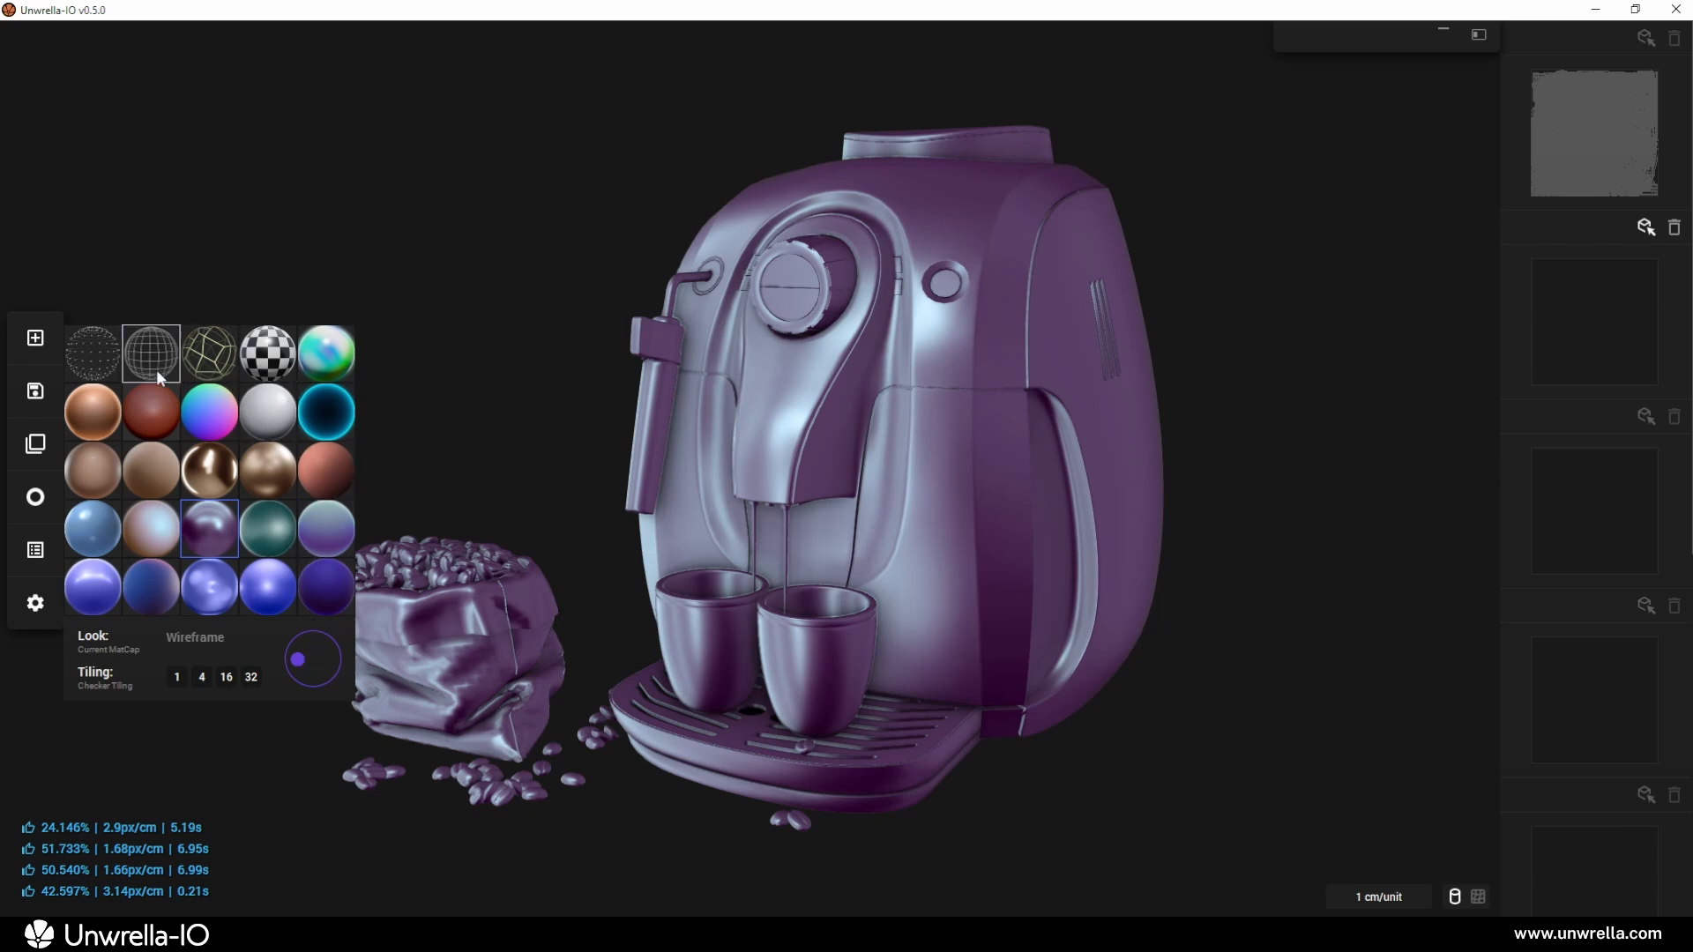
{"action": "left_click", "coordinate": [102, 370]}
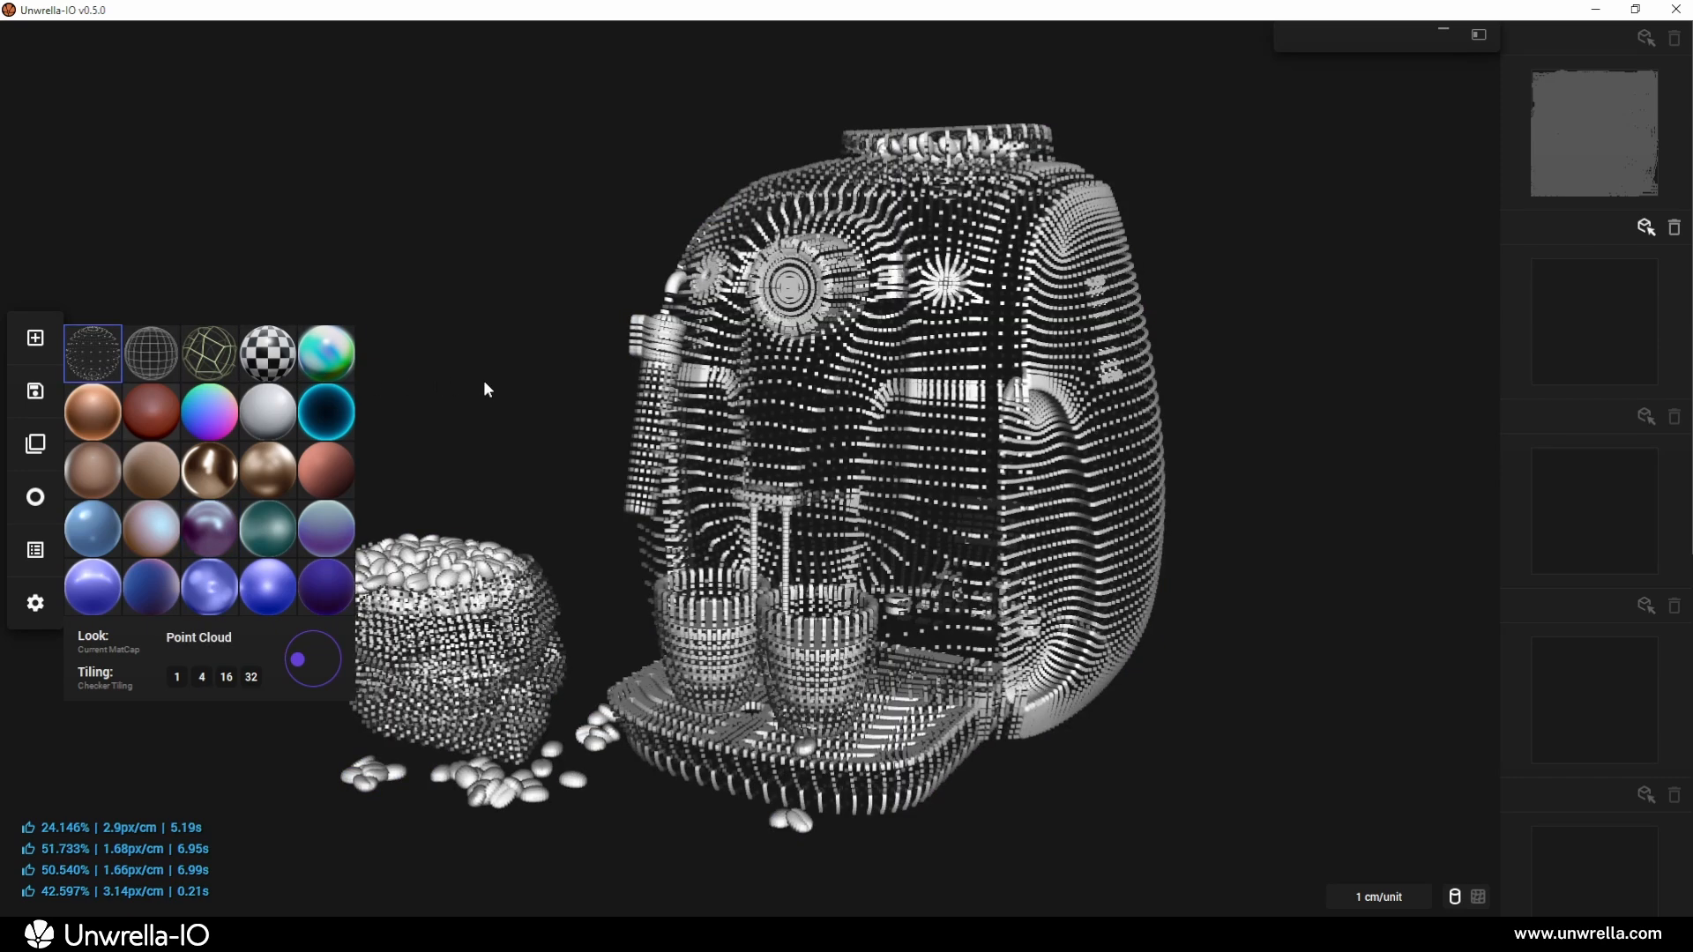
{"action": "left_click_drag", "start_coordinate": [505, 407], "coordinate": [1619, 425]}
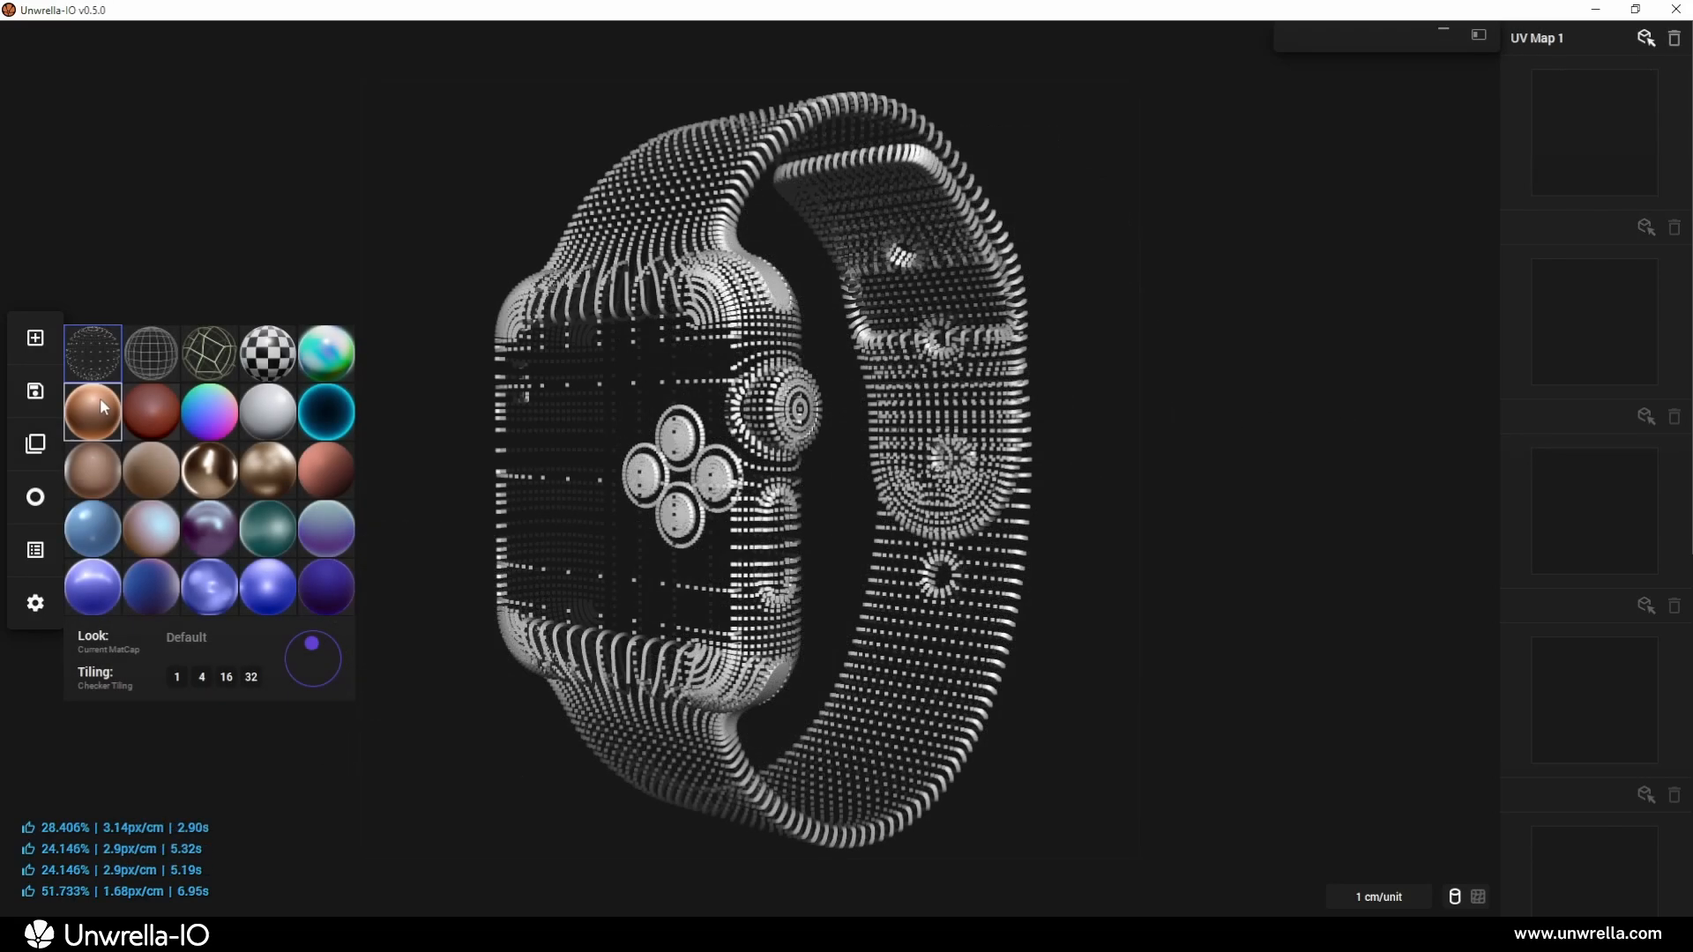
Show the watch in the Default look with the Wireframe overlay
{"action": "left_click", "coordinate": [100, 401]}
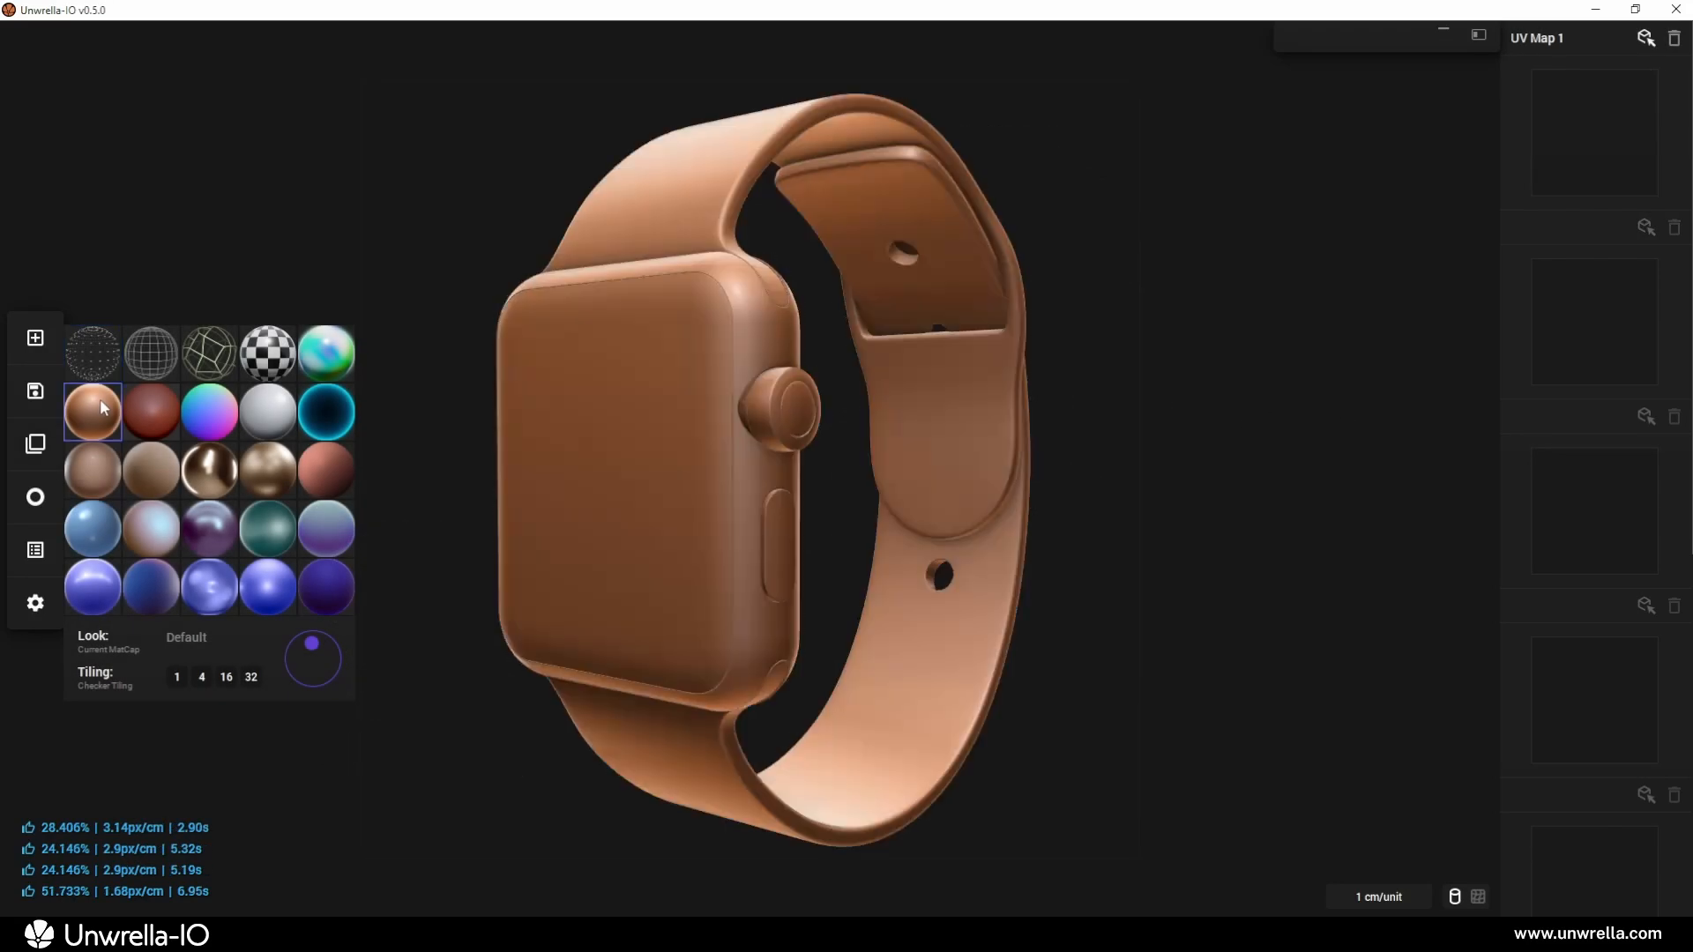
{"action": "left_click", "coordinate": [147, 362]}
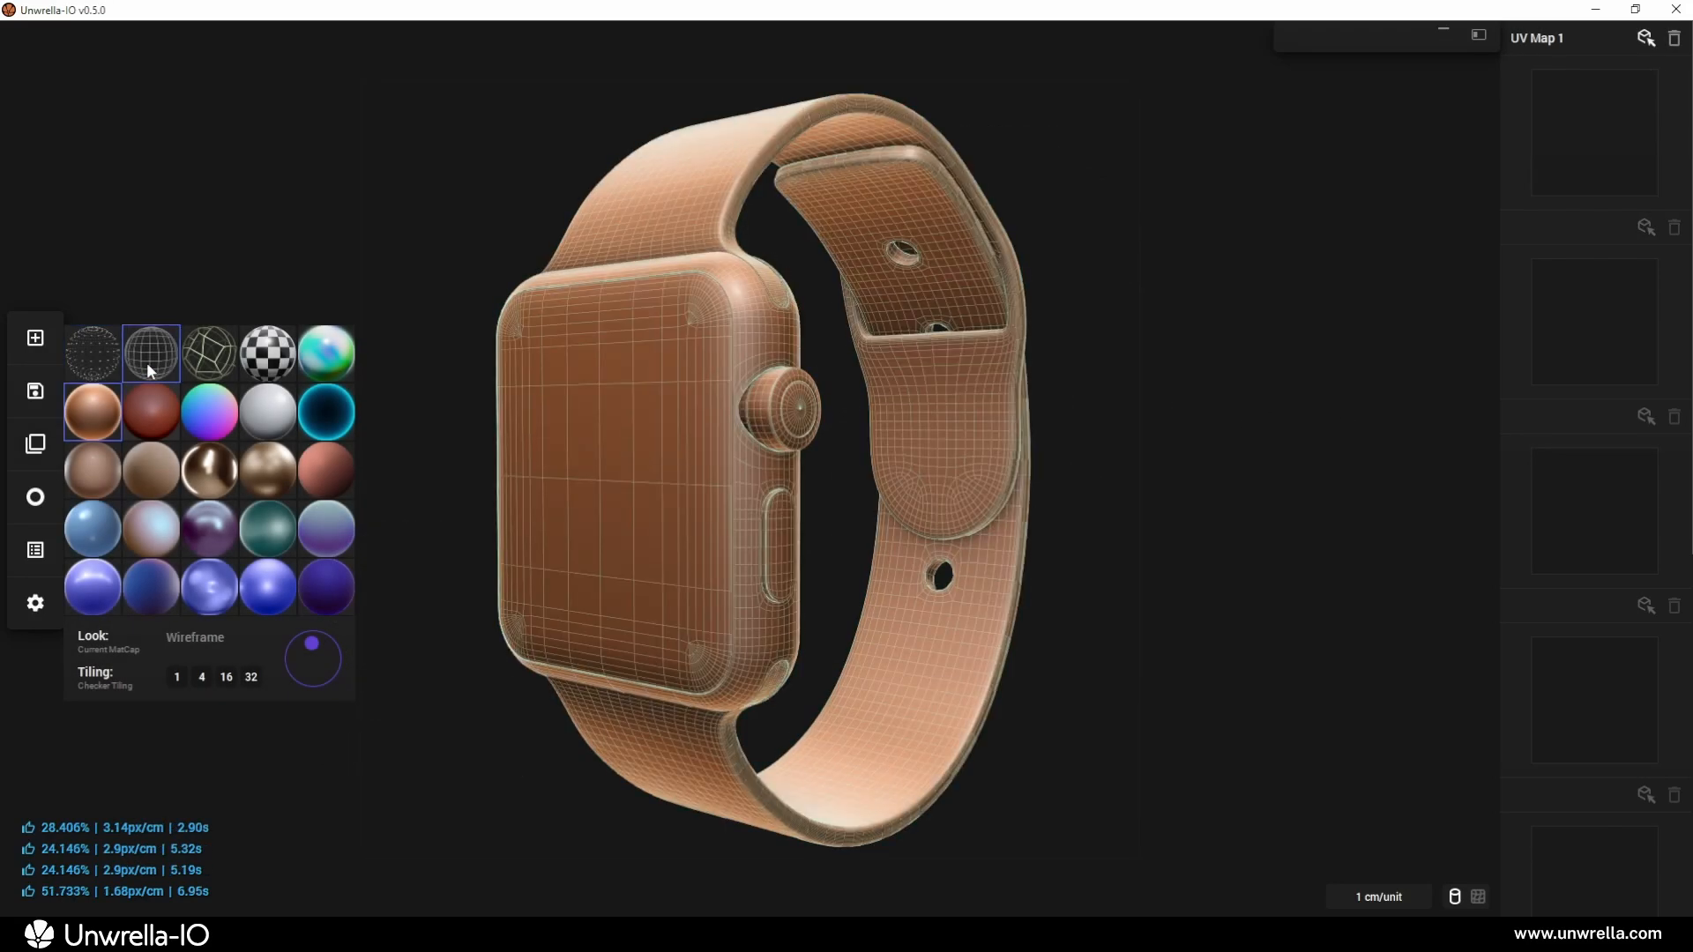
{"action": "mouse_move", "coordinate": [648, 506]}
{"action": "left_mouse_down"}
{"action": "mouse_move", "coordinate": [918, 501]}
{"action": "mouse_move", "coordinate": [651, 508]}
{"action": "left_mouse_up"}
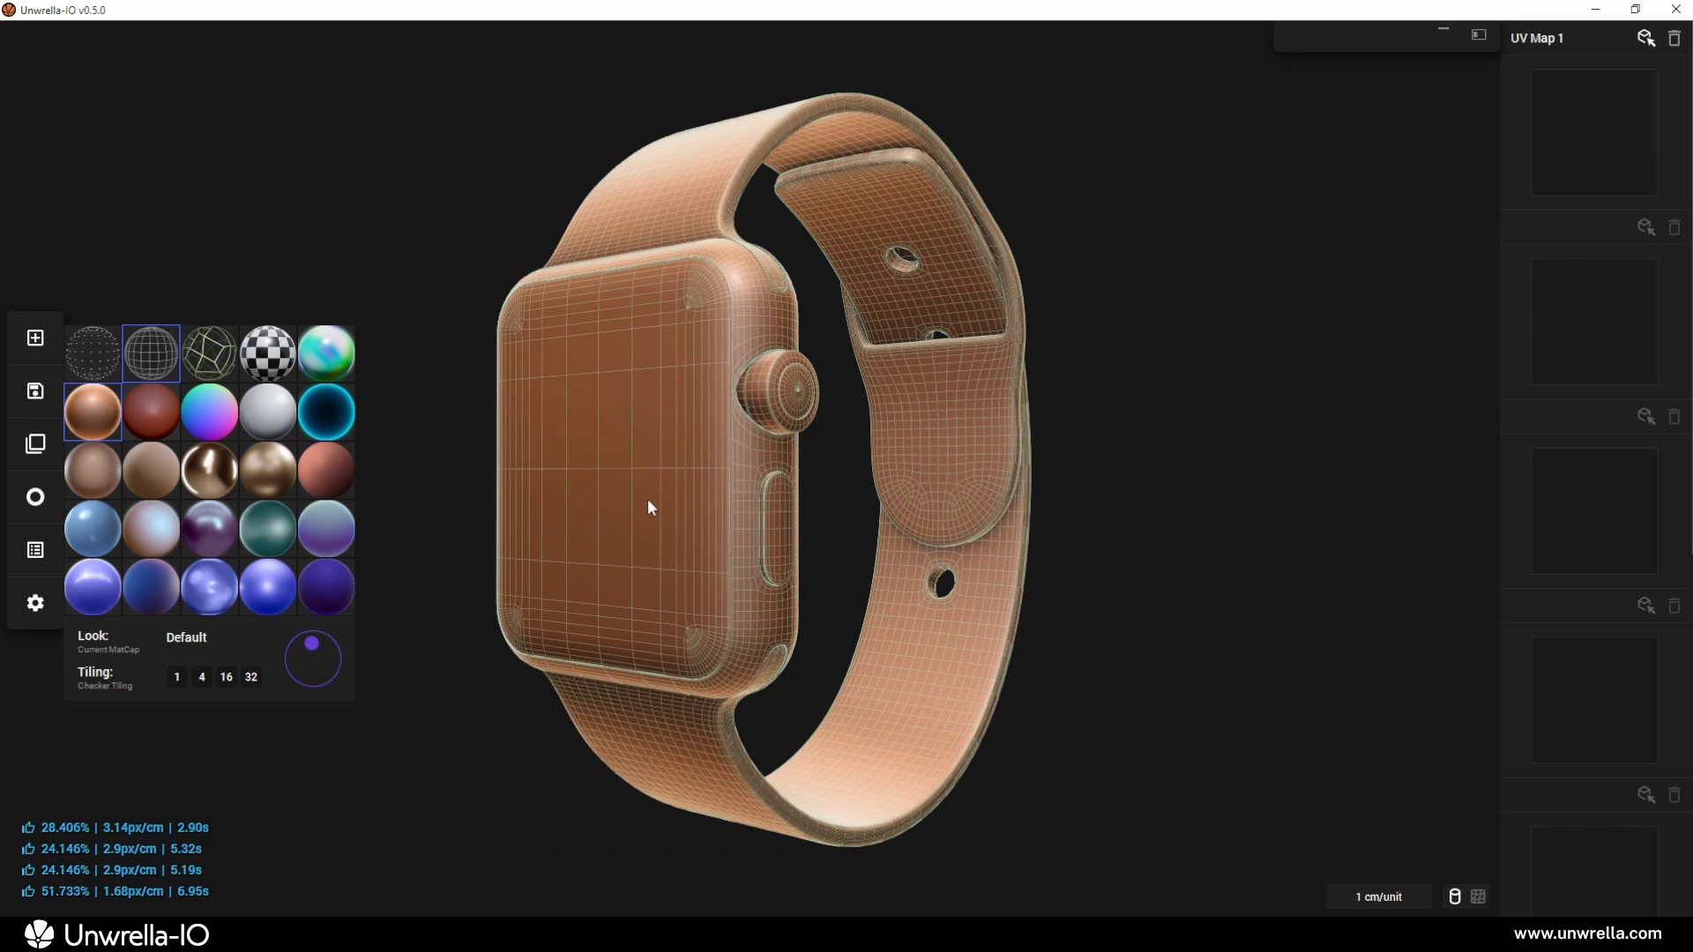
Unwrap the watch with Cut Holes enabled and display its seams over the Default look
{"action": "mouse_move", "coordinate": [1355, 109]}
{"action": "left_click", "coordinate": [1332, 480]}
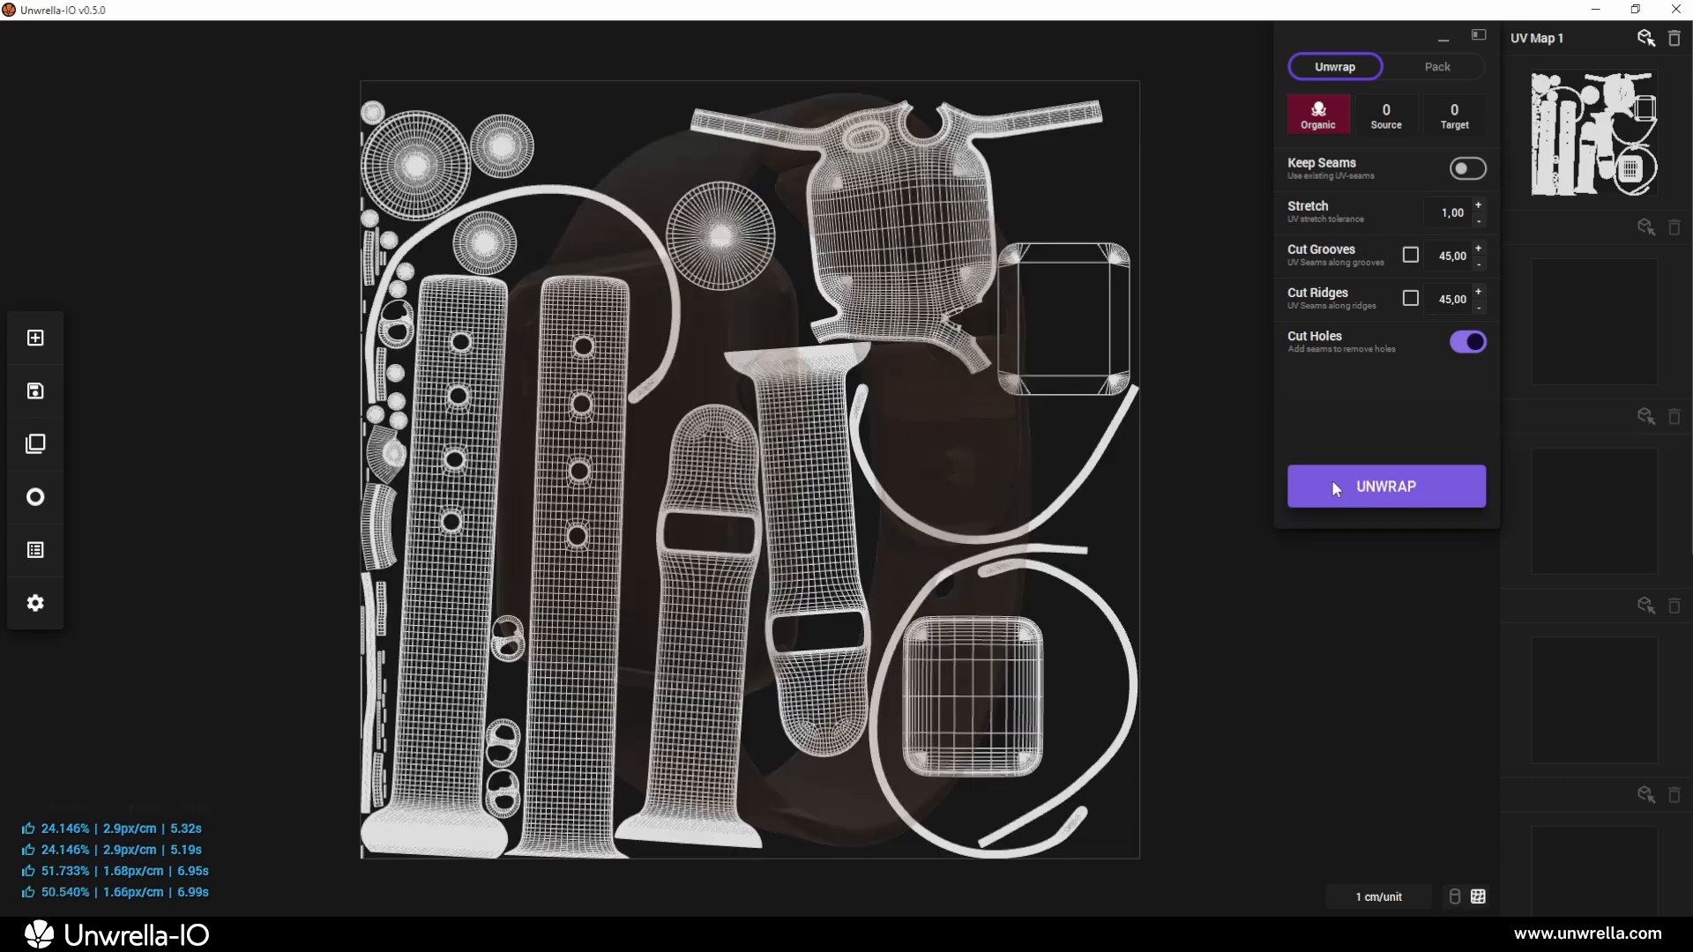
{"action": "mouse_move", "coordinate": [50, 495]}
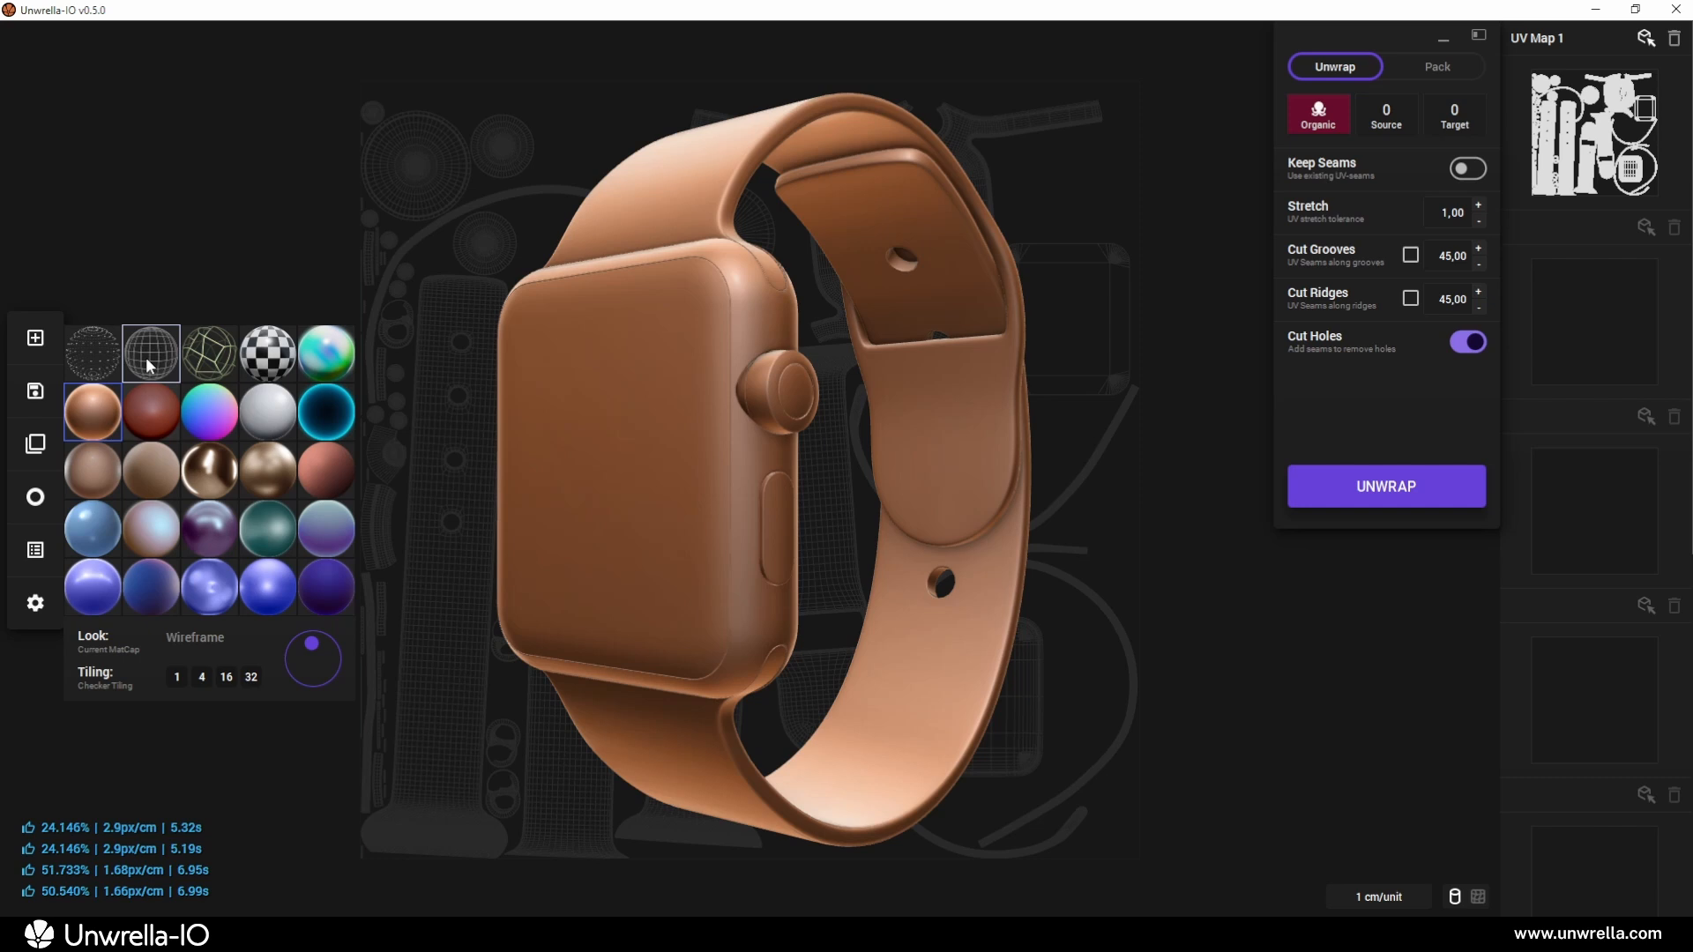
{"action": "left_click", "coordinate": [190, 371]}
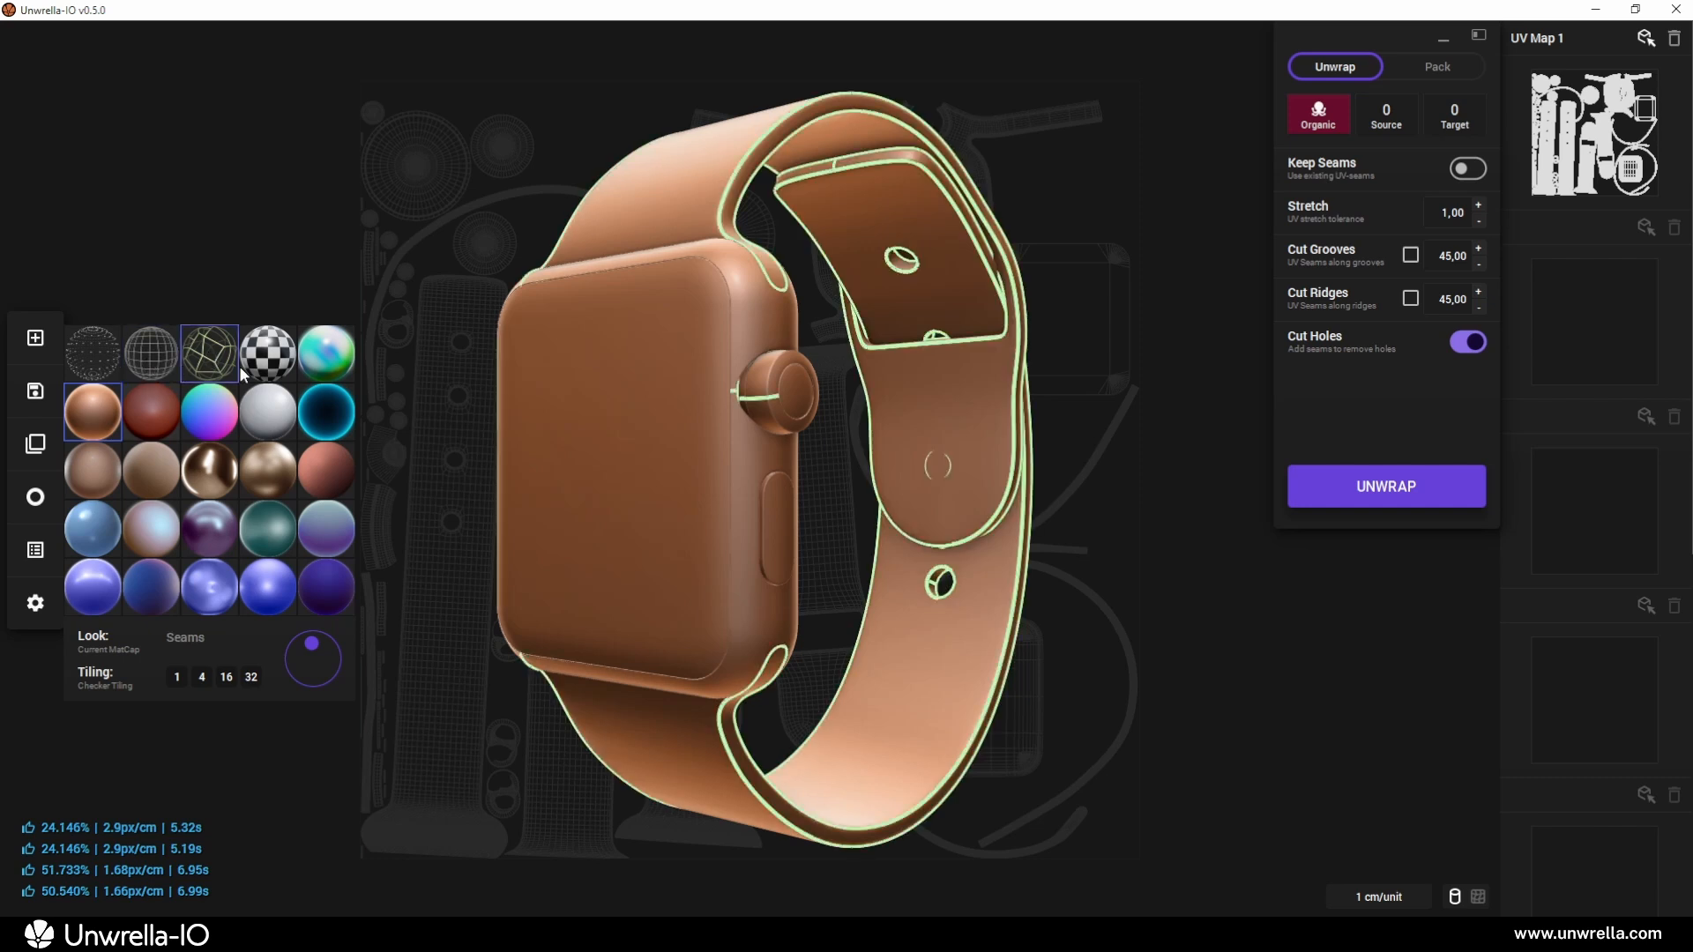
{"action": "left_click_drag", "start_coordinate": [827, 479], "coordinate": [906, 509]}
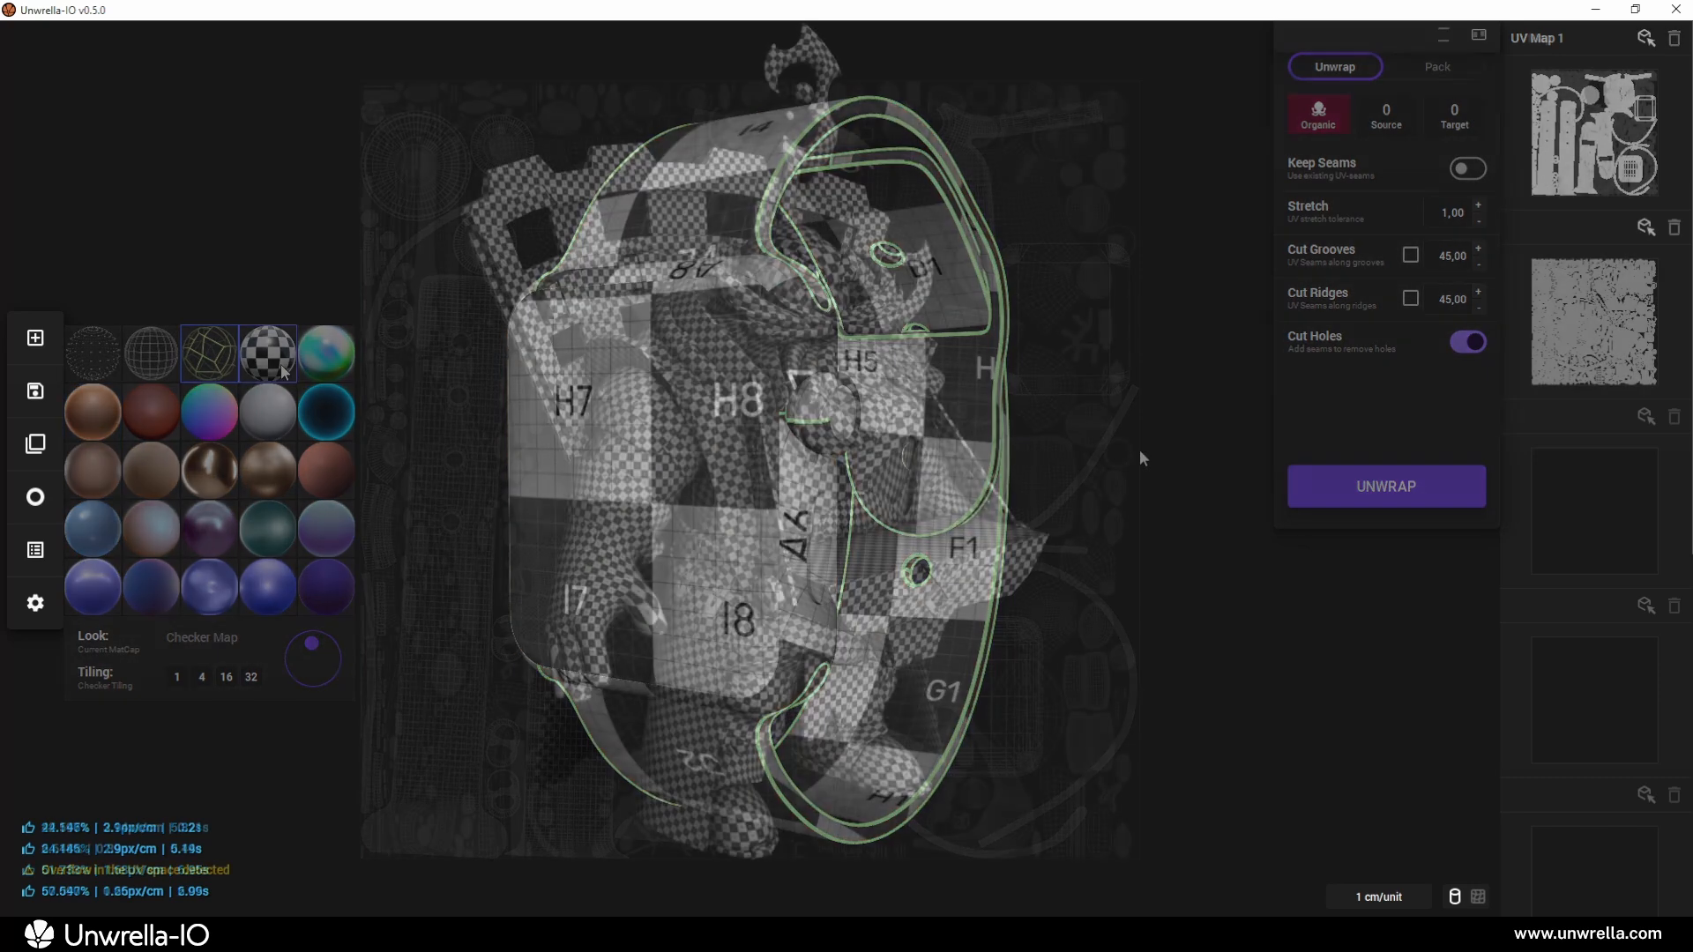
Inspect the unwrapped watch in the Checker Map look, stepping the checker tiling through 4, 16 and 32
{"action": "left_click_drag", "start_coordinate": [1139, 452], "coordinate": [3, 450]}
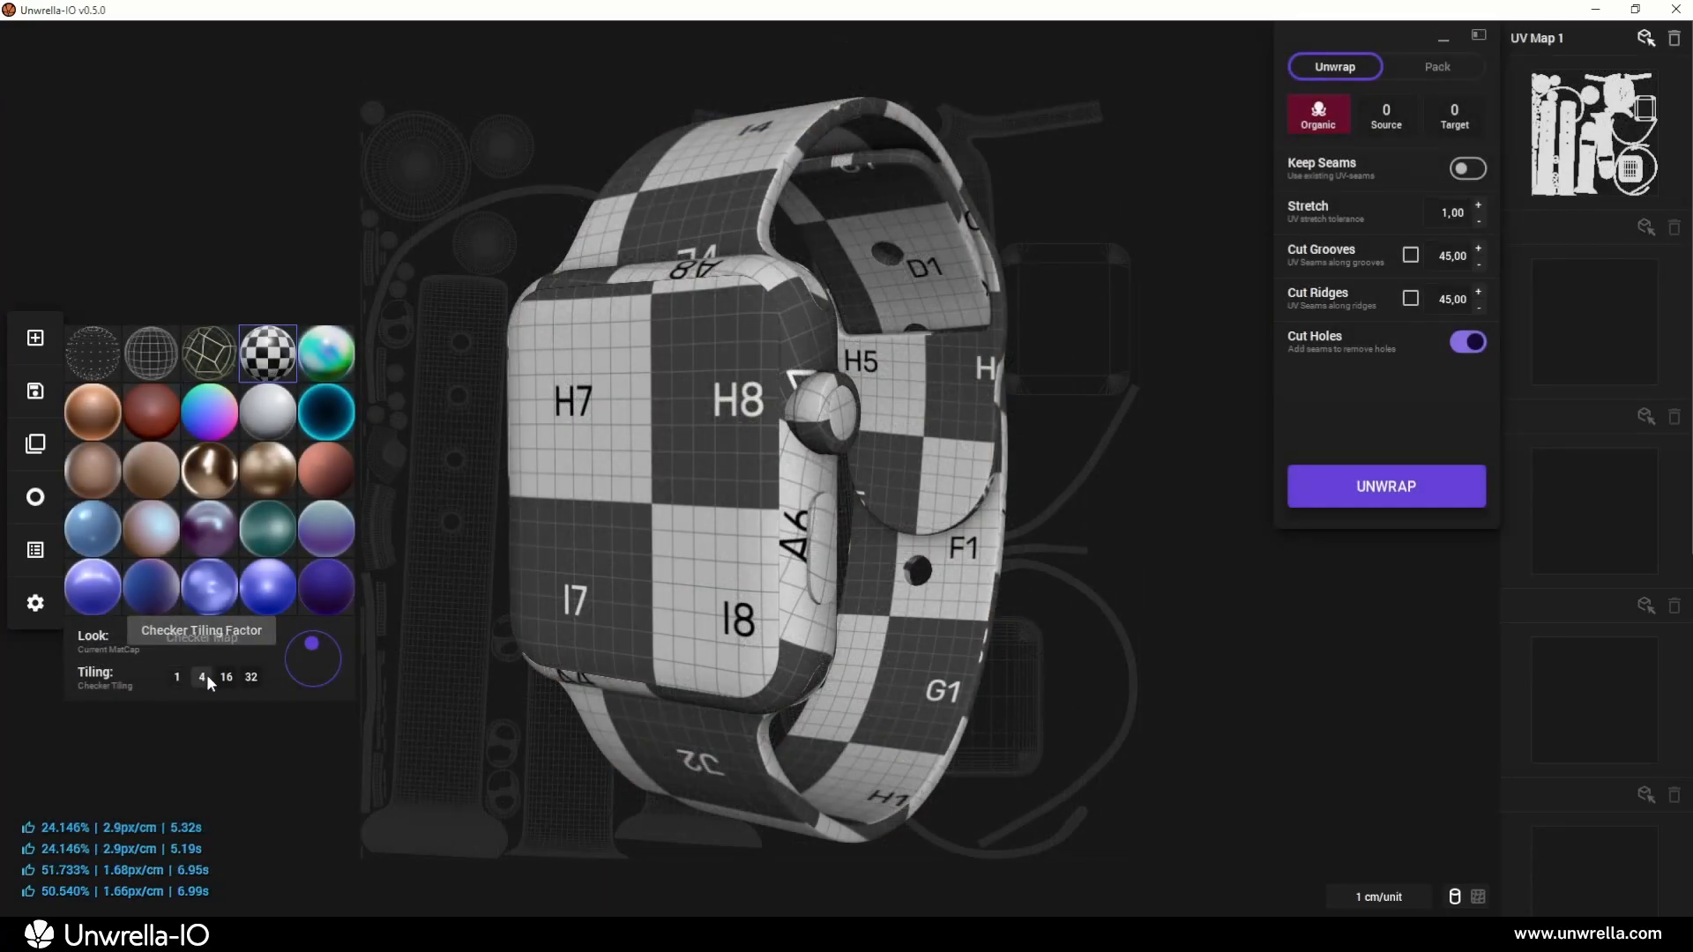
{"action": "left_click", "coordinate": [203, 677]}
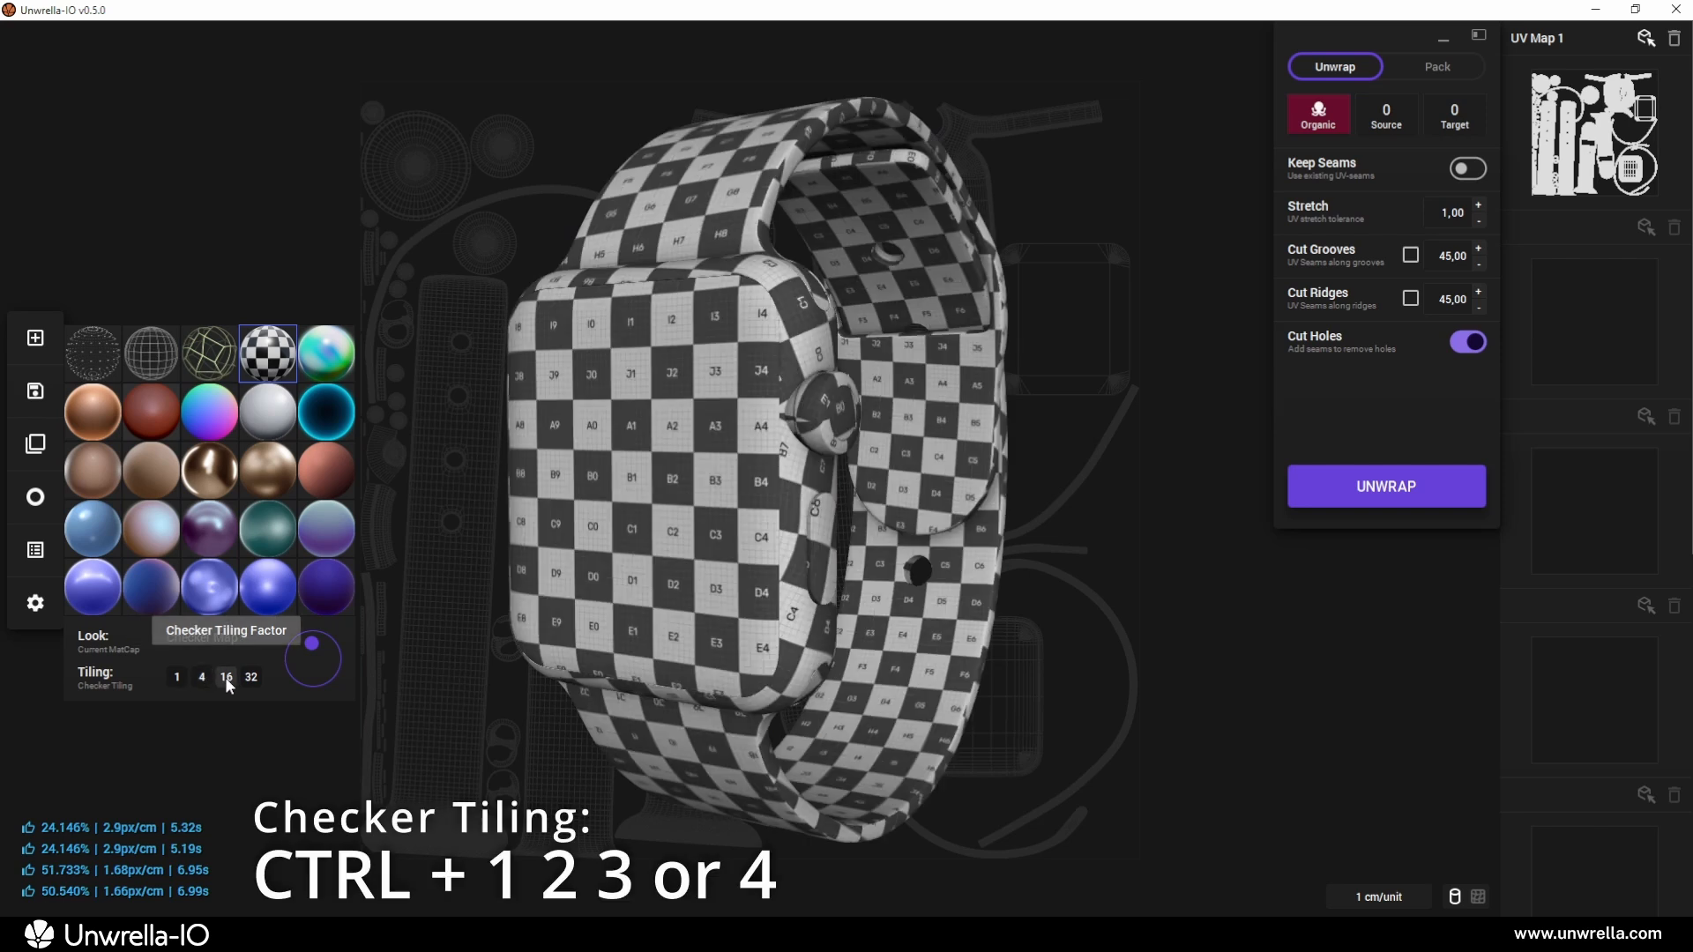
{"action": "left_click", "coordinate": [226, 677]}
{"action": "left_click", "coordinate": [250, 678]}
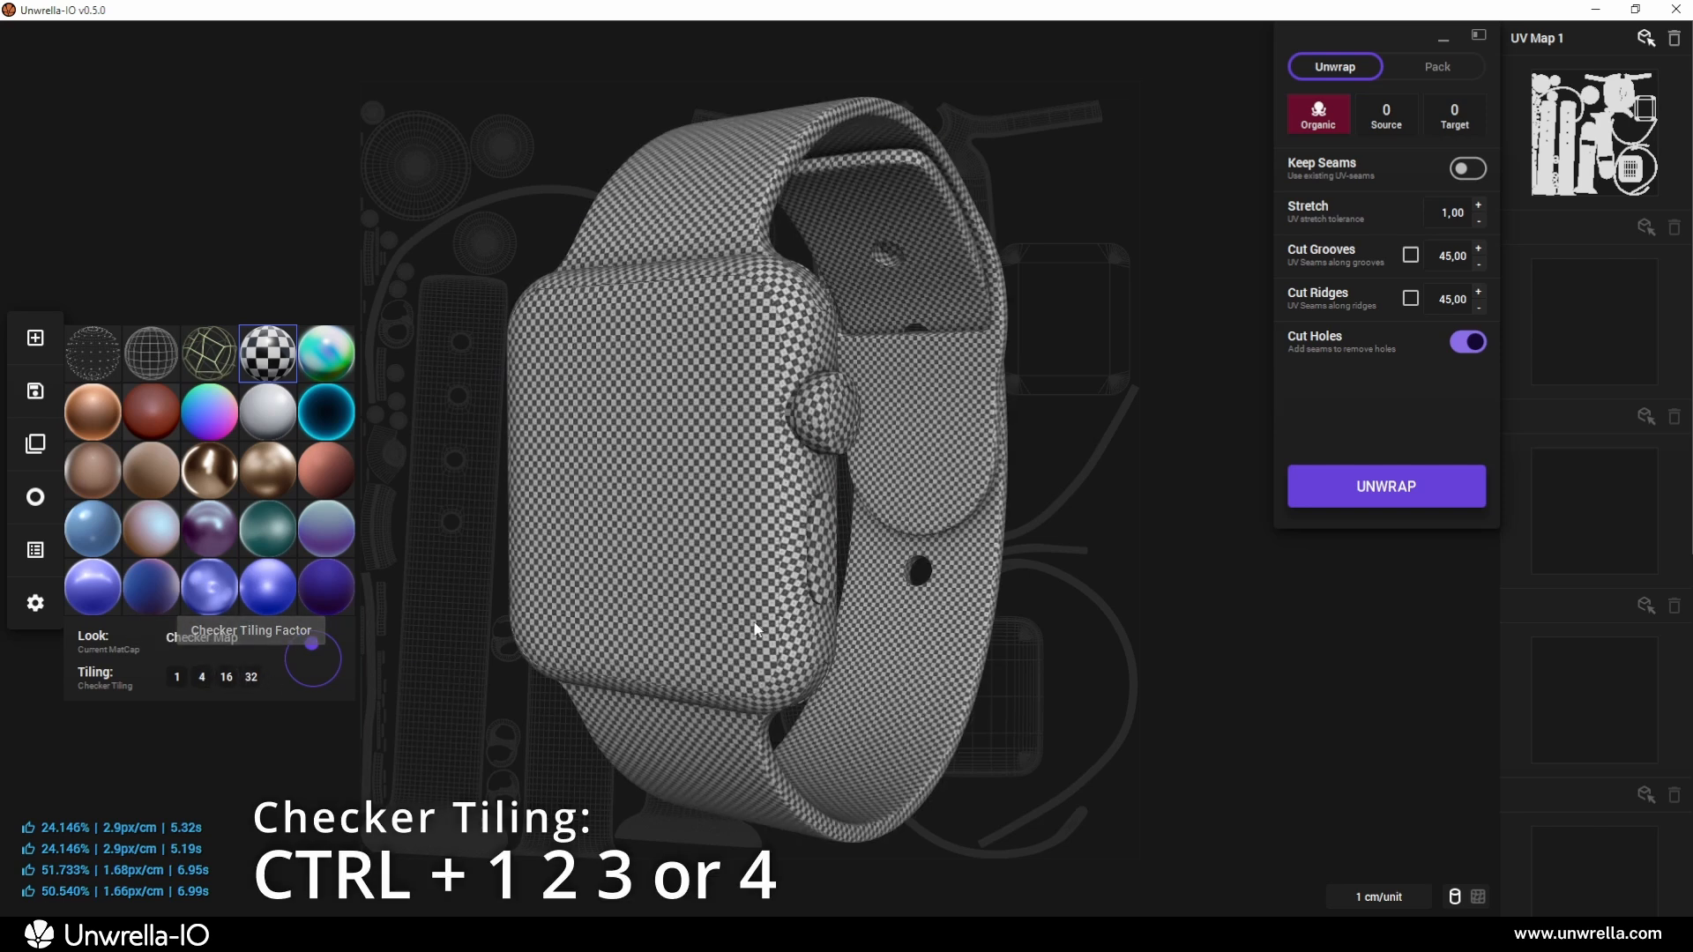
{"action": "left_click_drag", "start_coordinate": [1071, 585], "coordinate": [18, 571]}
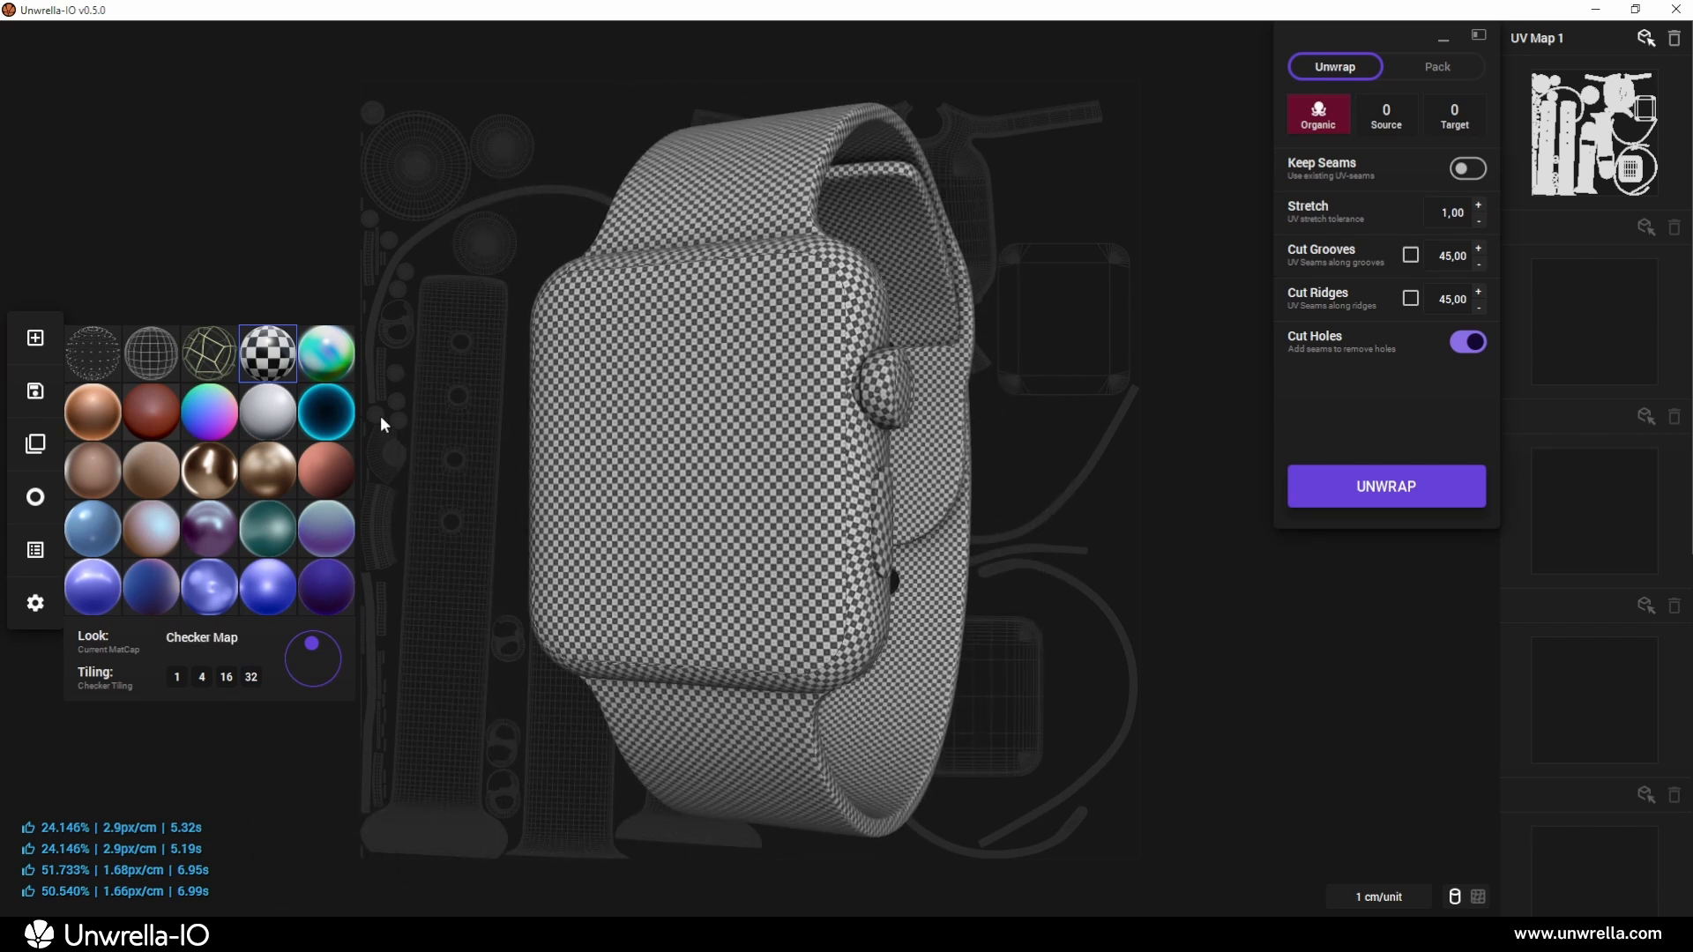
Inspect the watch's front and sensor side in the Stretch look, and return to the Default look
{"action": "left_click", "coordinate": [333, 369]}
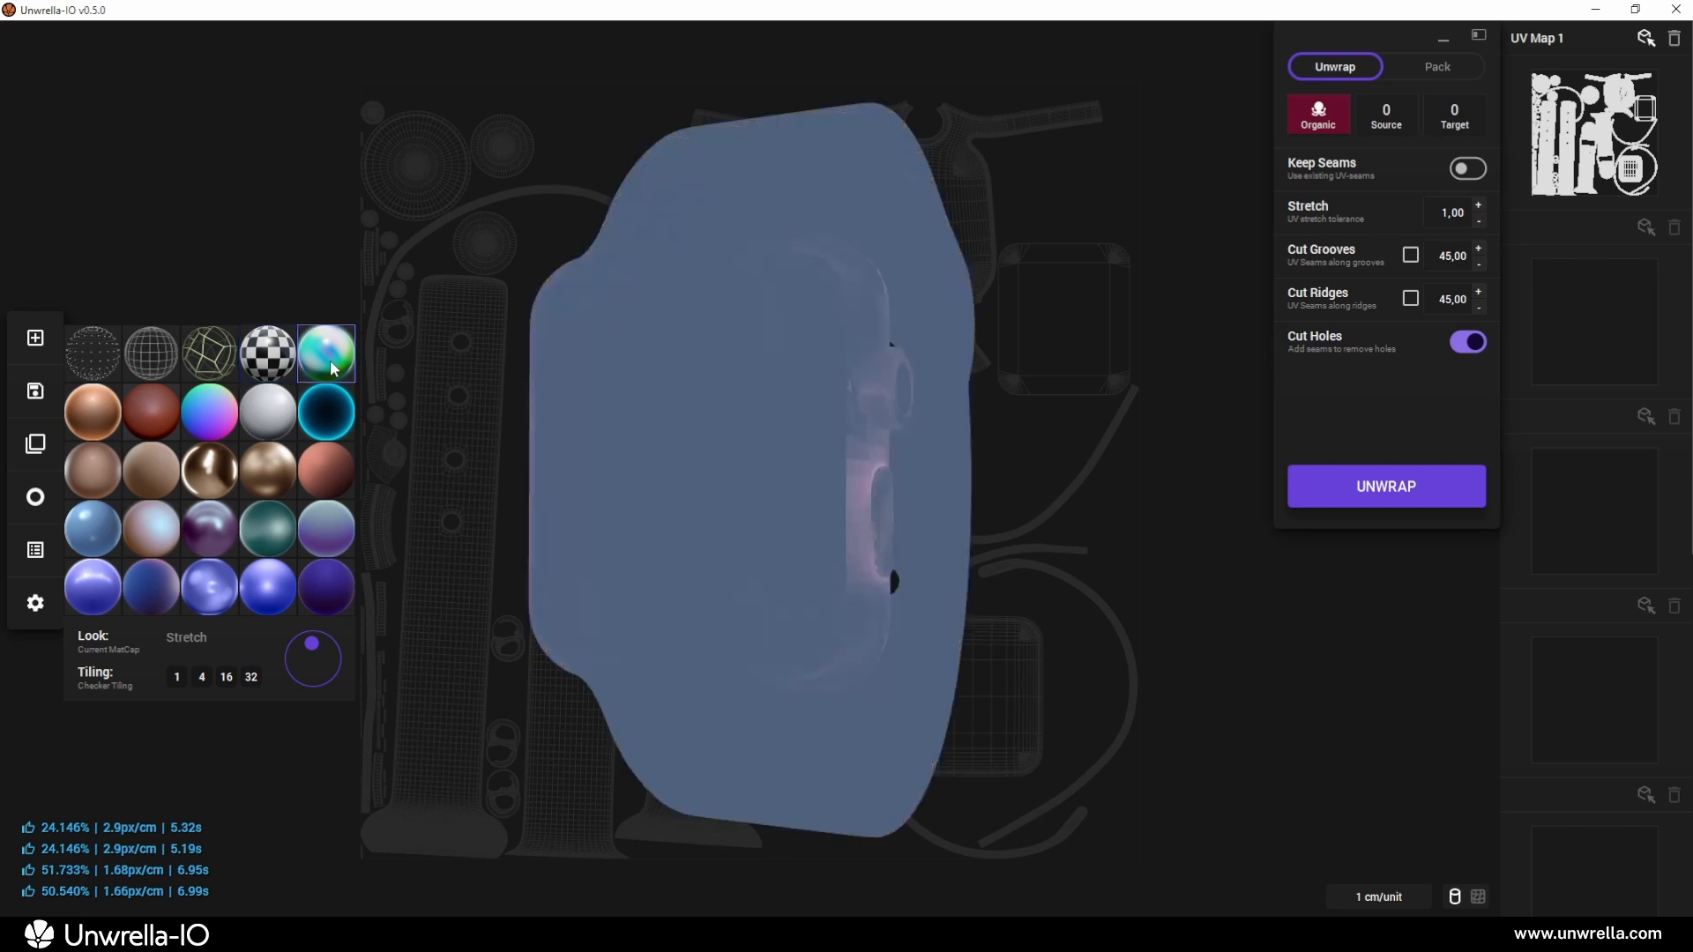
{"action": "left_click_drag", "start_coordinate": [949, 472], "coordinate": [1437, 464]}
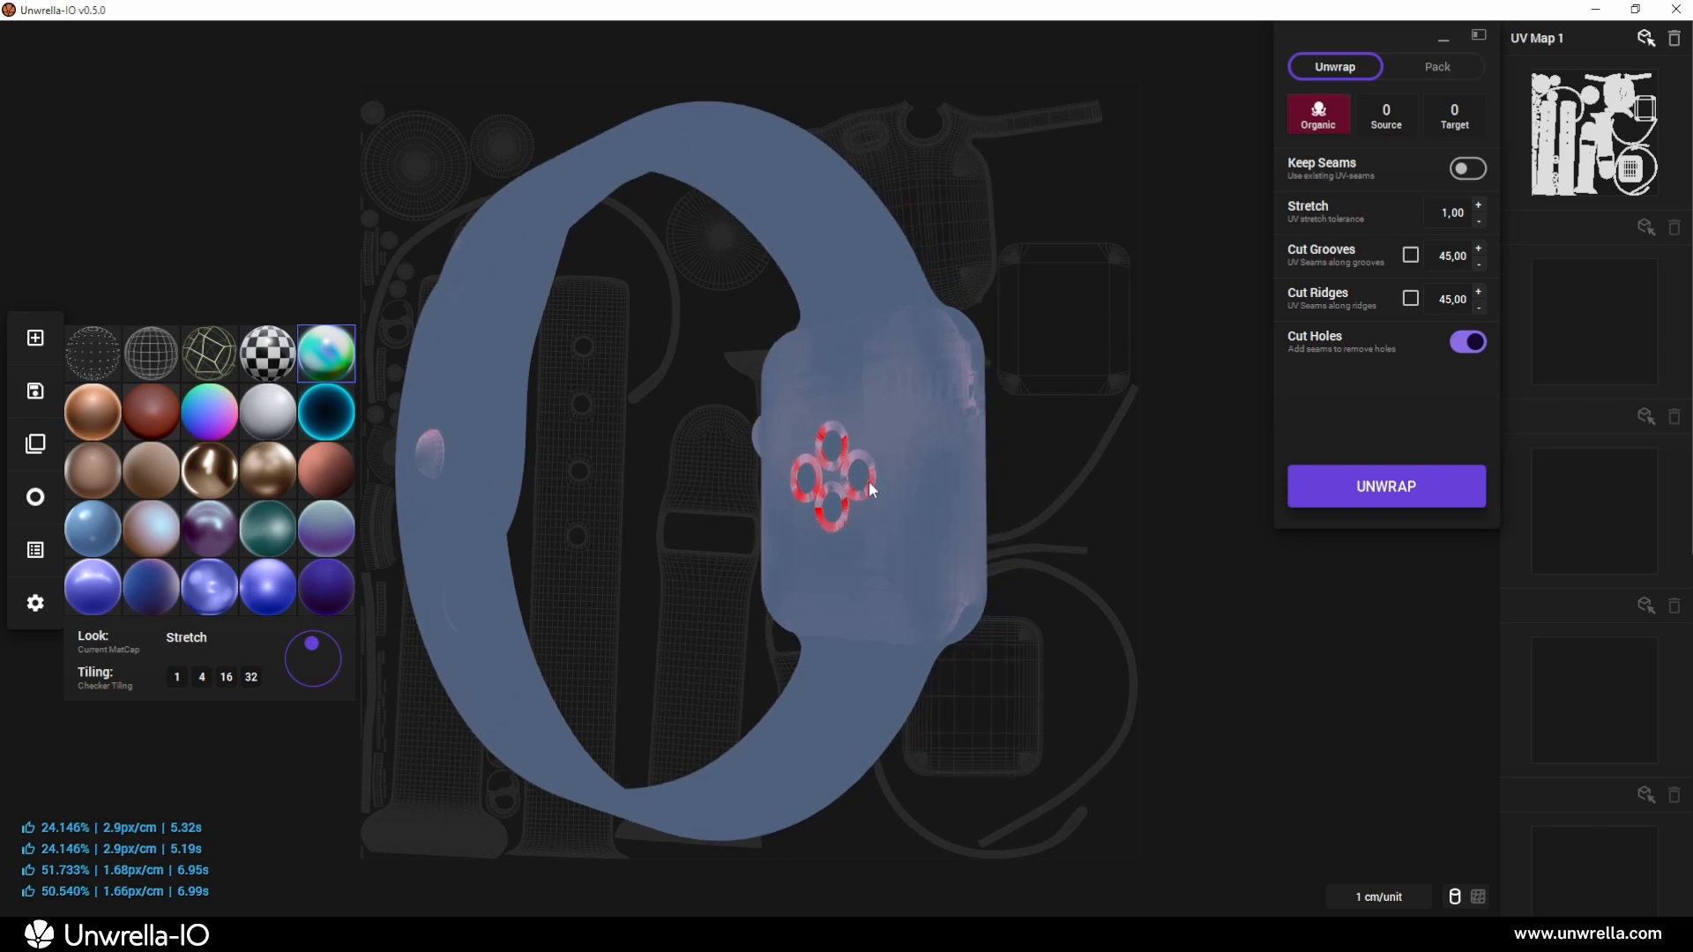
{"action": "left_click_drag", "start_coordinate": [1152, 491], "coordinate": [625, 499]}
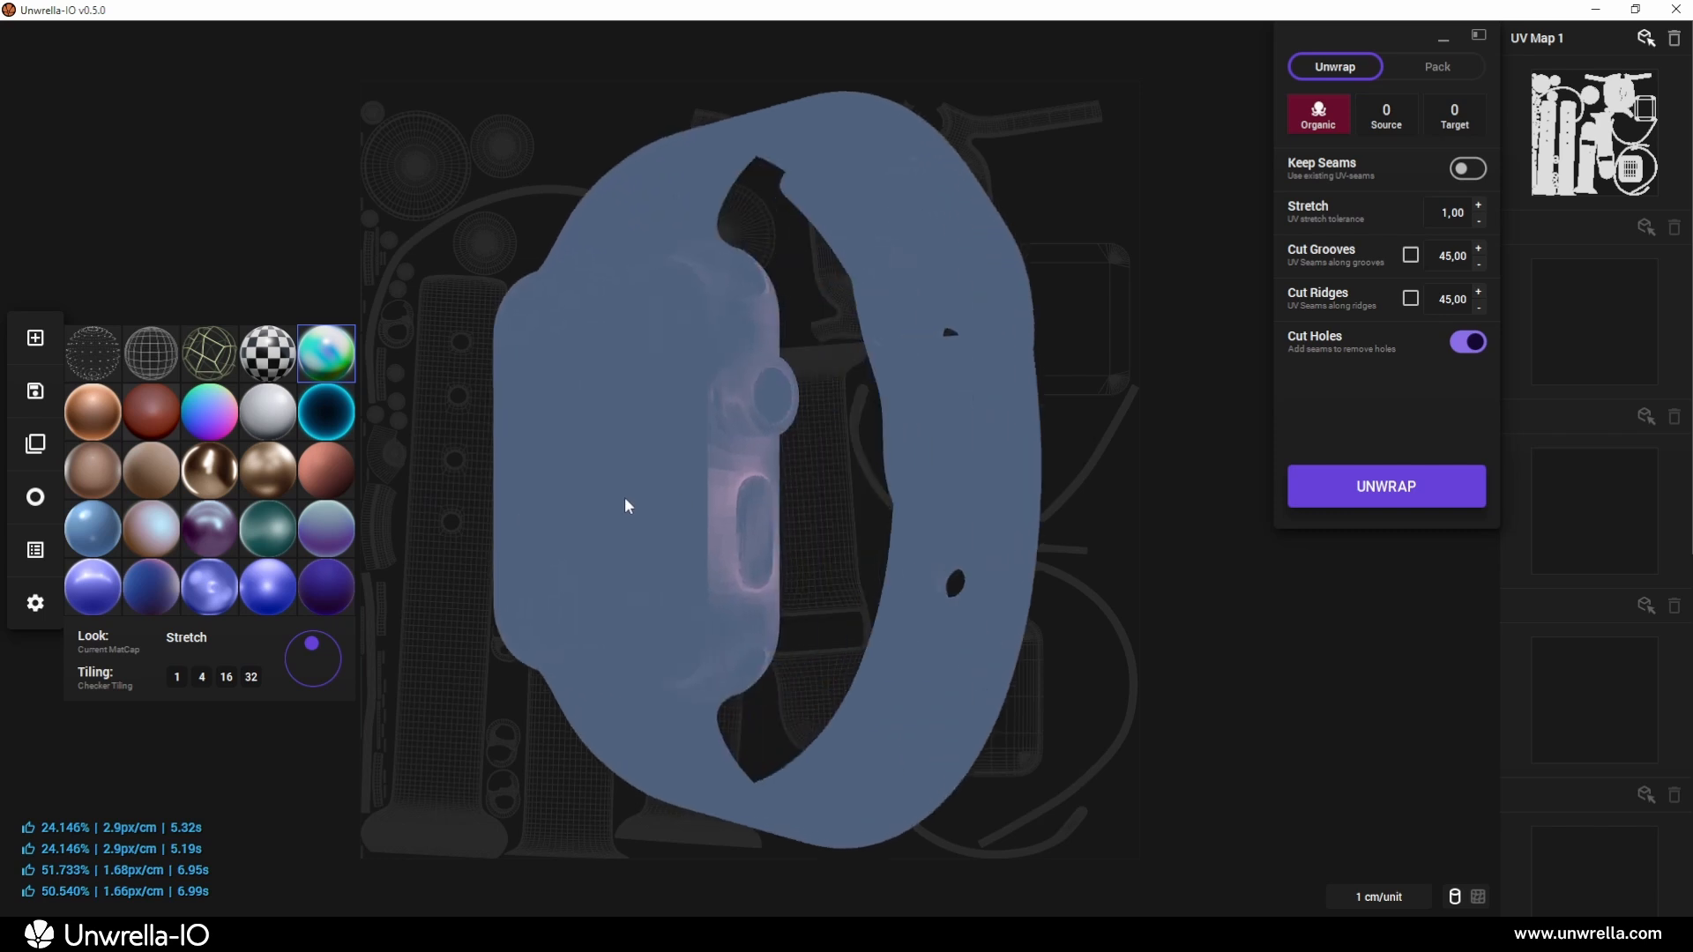
{"action": "left_click", "coordinate": [105, 433]}
{"action": "left_click_drag", "start_coordinate": [421, 448], "coordinate": [497, 457]}
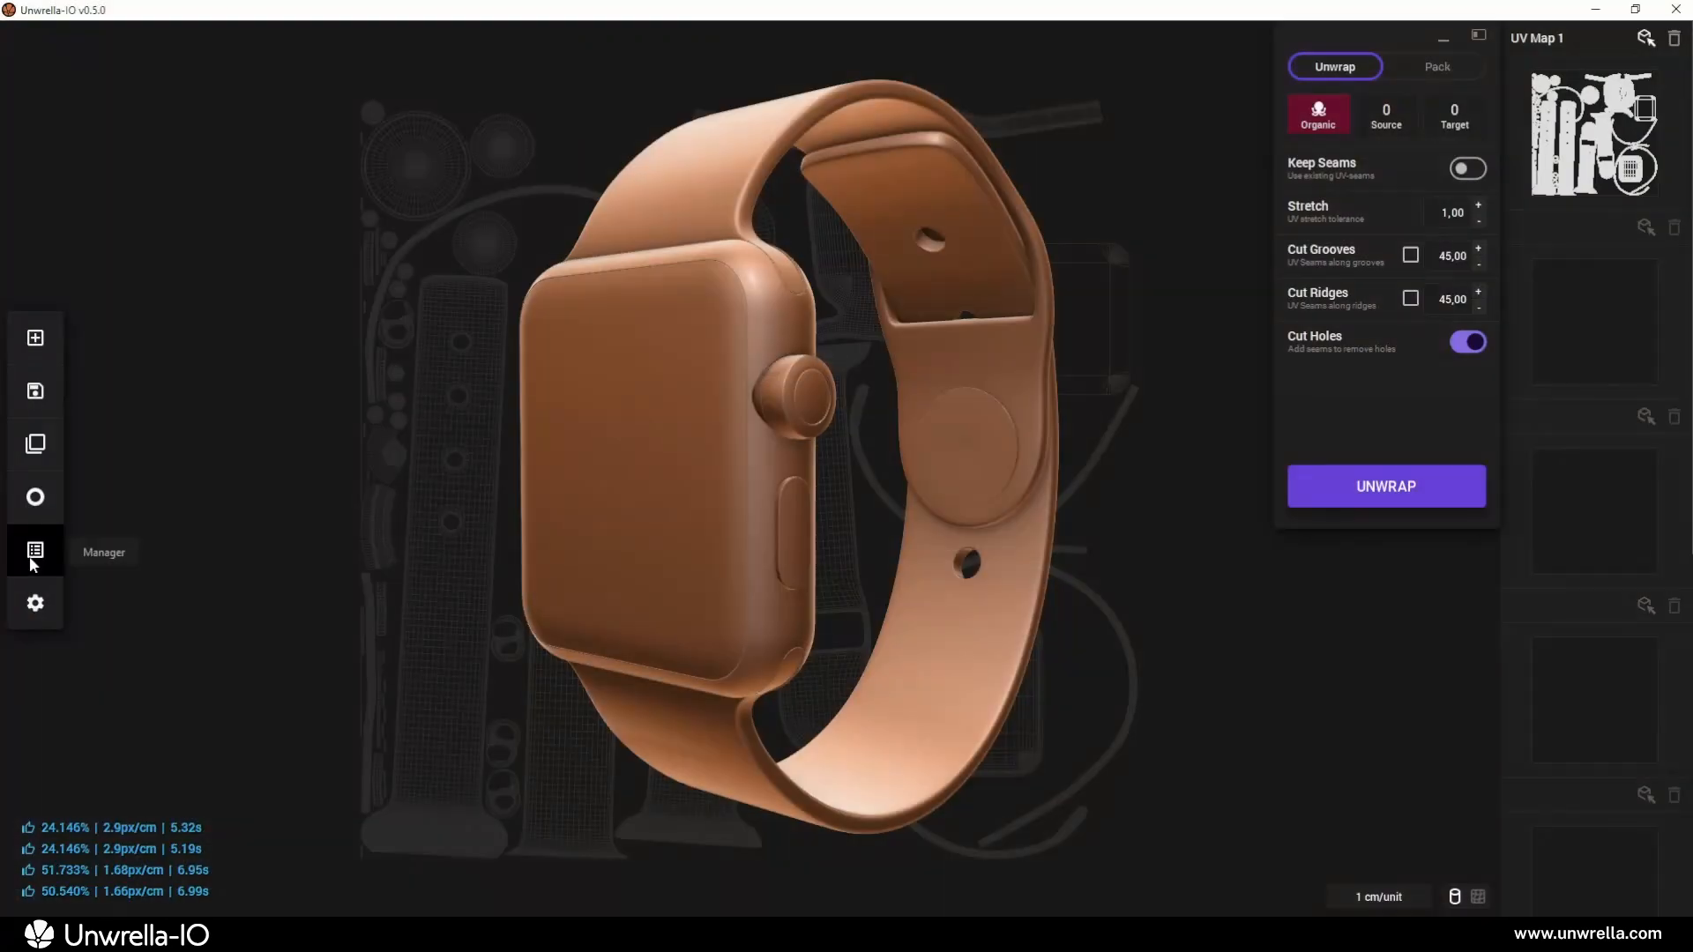
Open the scene assets manager and enlarge it to list all of the watch's parts
{"action": "left_click", "coordinate": [34, 559]}
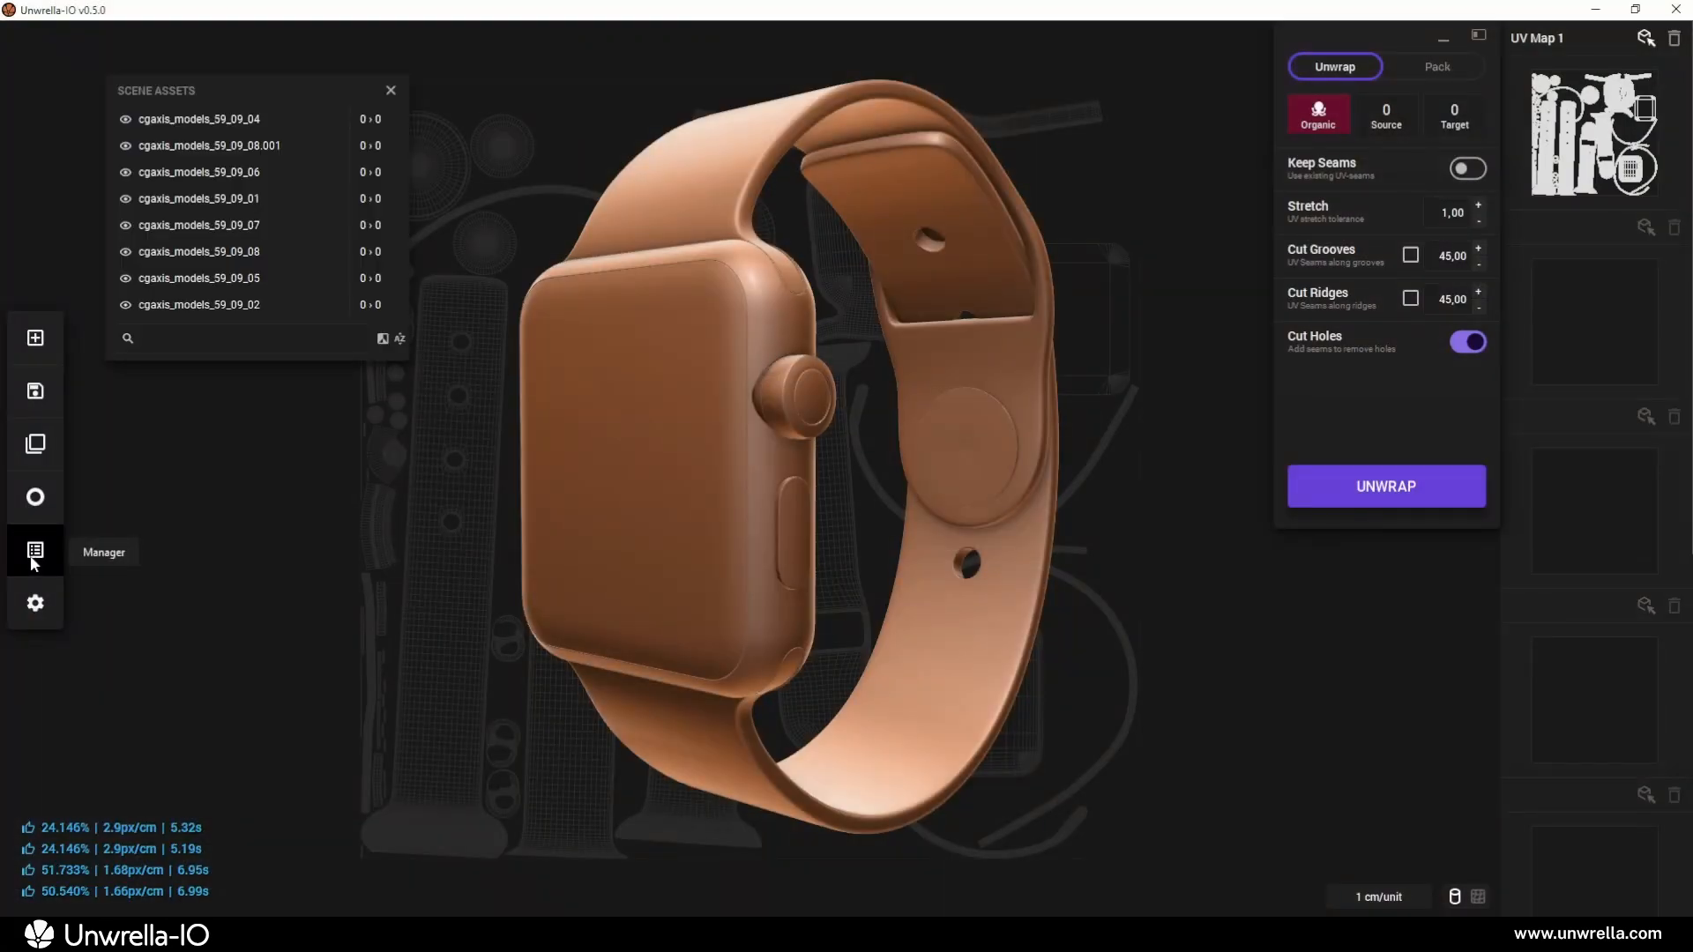
{"action": "mouse_move", "coordinate": [256, 99]}
{"action": "left_mouse_down"}
{"action": "mouse_move", "coordinate": [251, 148]}
{"action": "mouse_move", "coordinate": [288, 93]}
{"action": "left_mouse_up"}
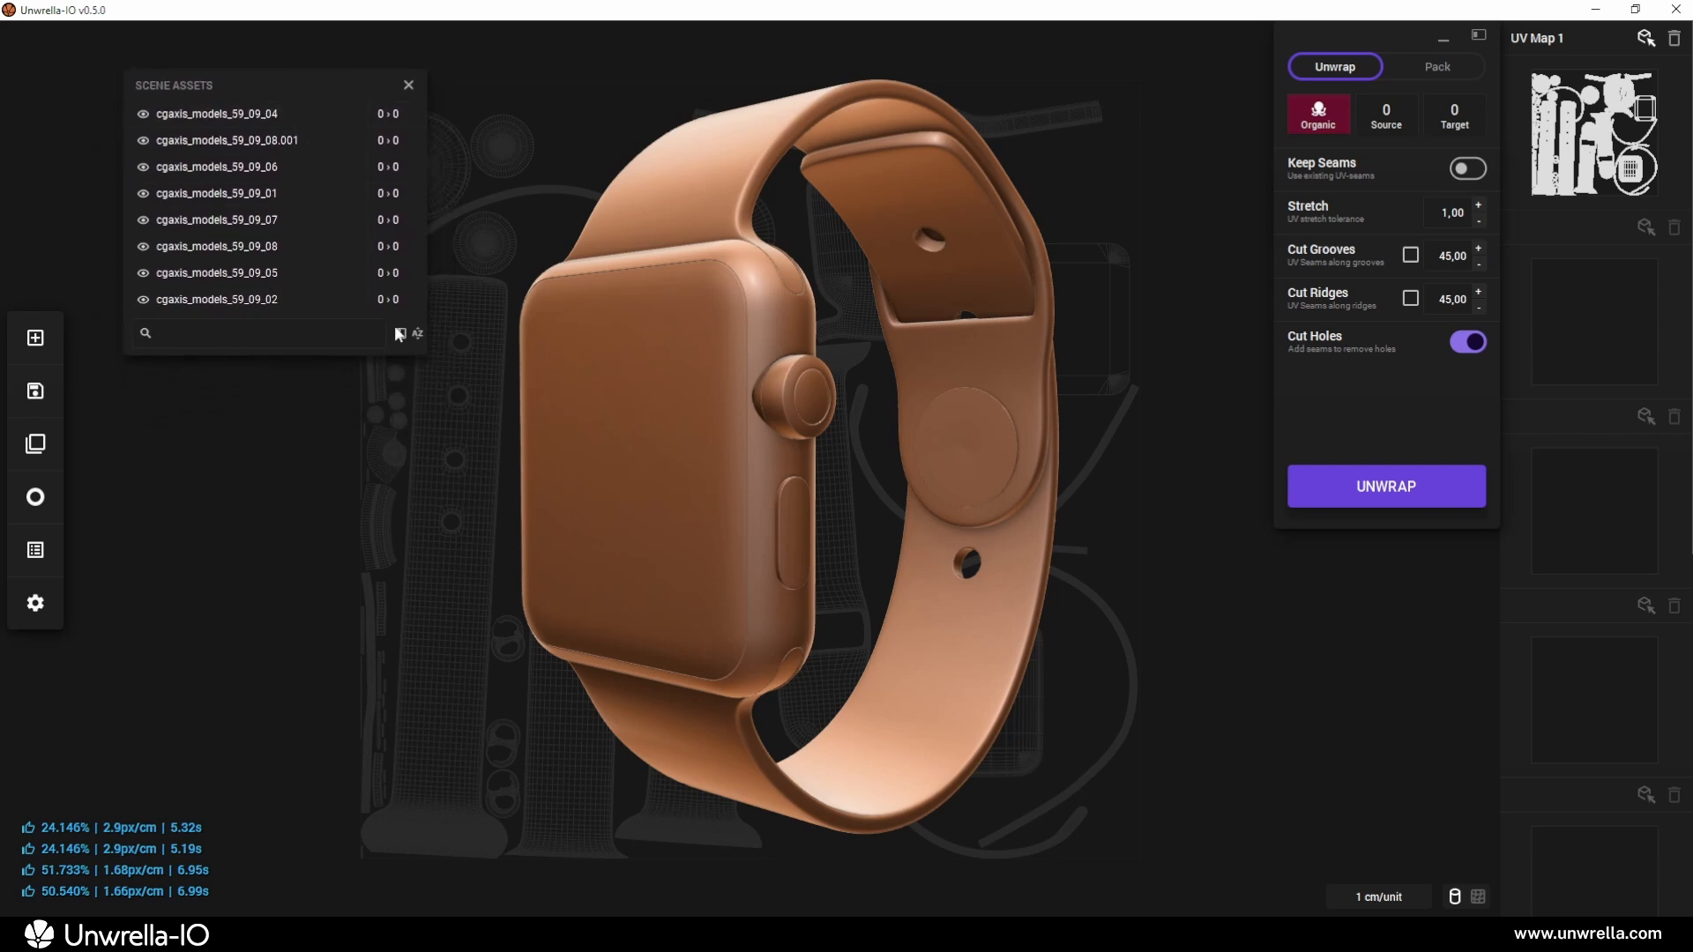
{"action": "left_click_drag", "start_coordinate": [422, 348], "coordinate": [460, 739]}
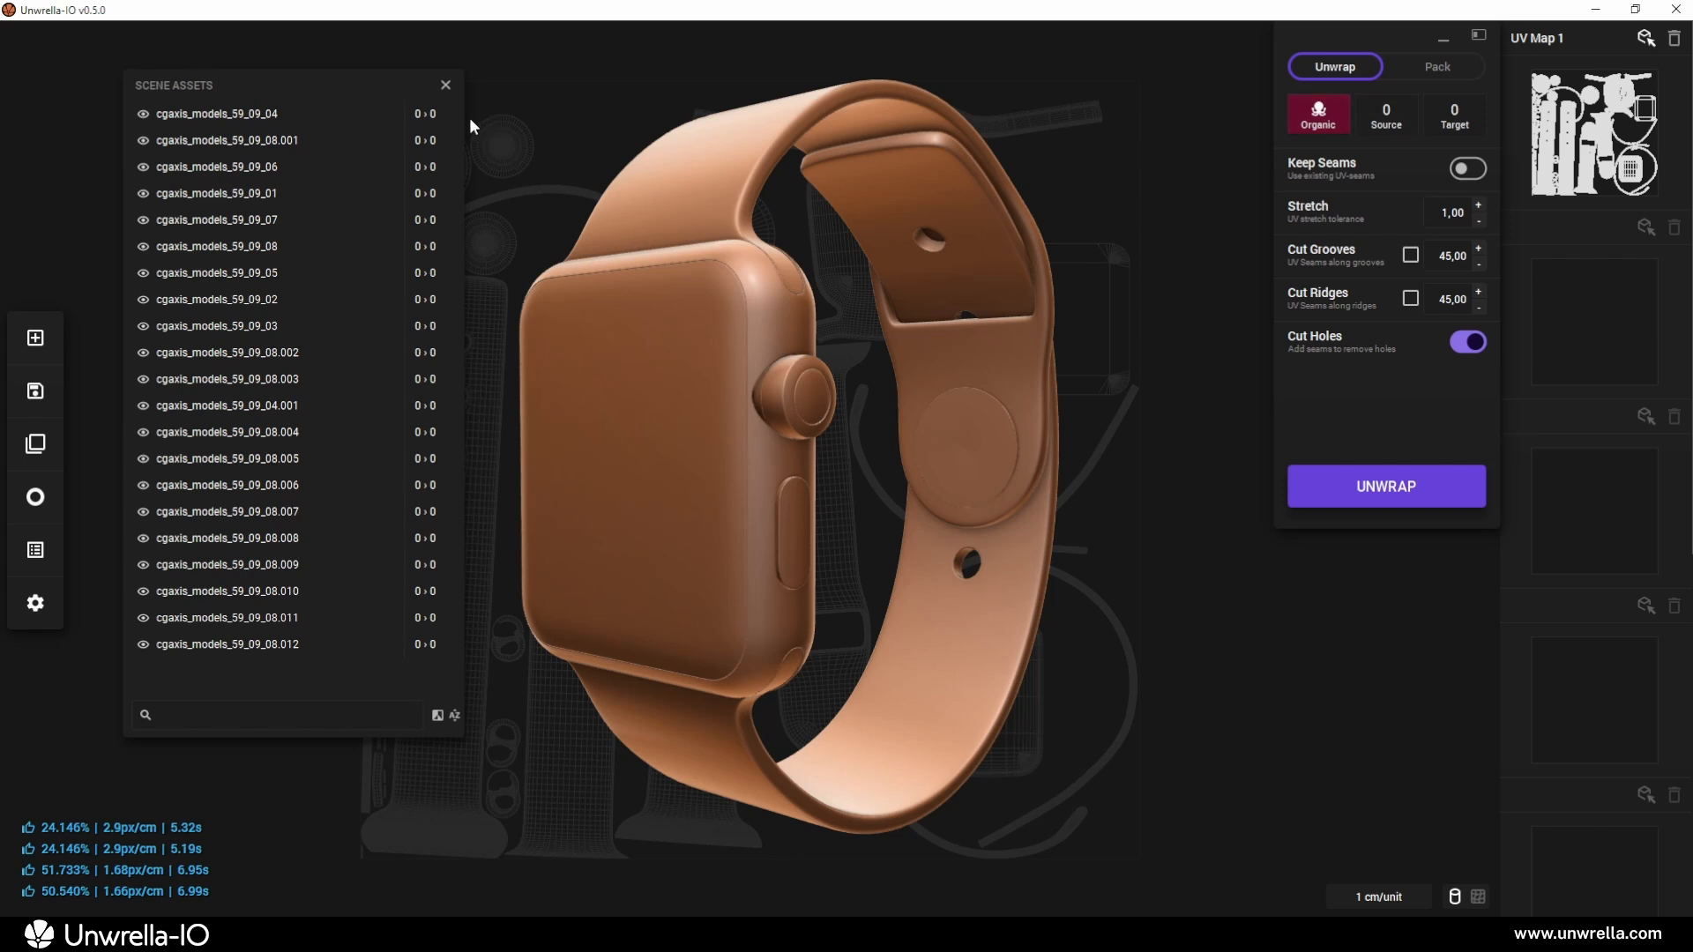
Select assets cgaxis_models_59_09_04, 08.001, 06 and 01 one after another, ending on cgaxis_models_59_09_04
{"action": "left_click", "coordinate": [247, 115]}
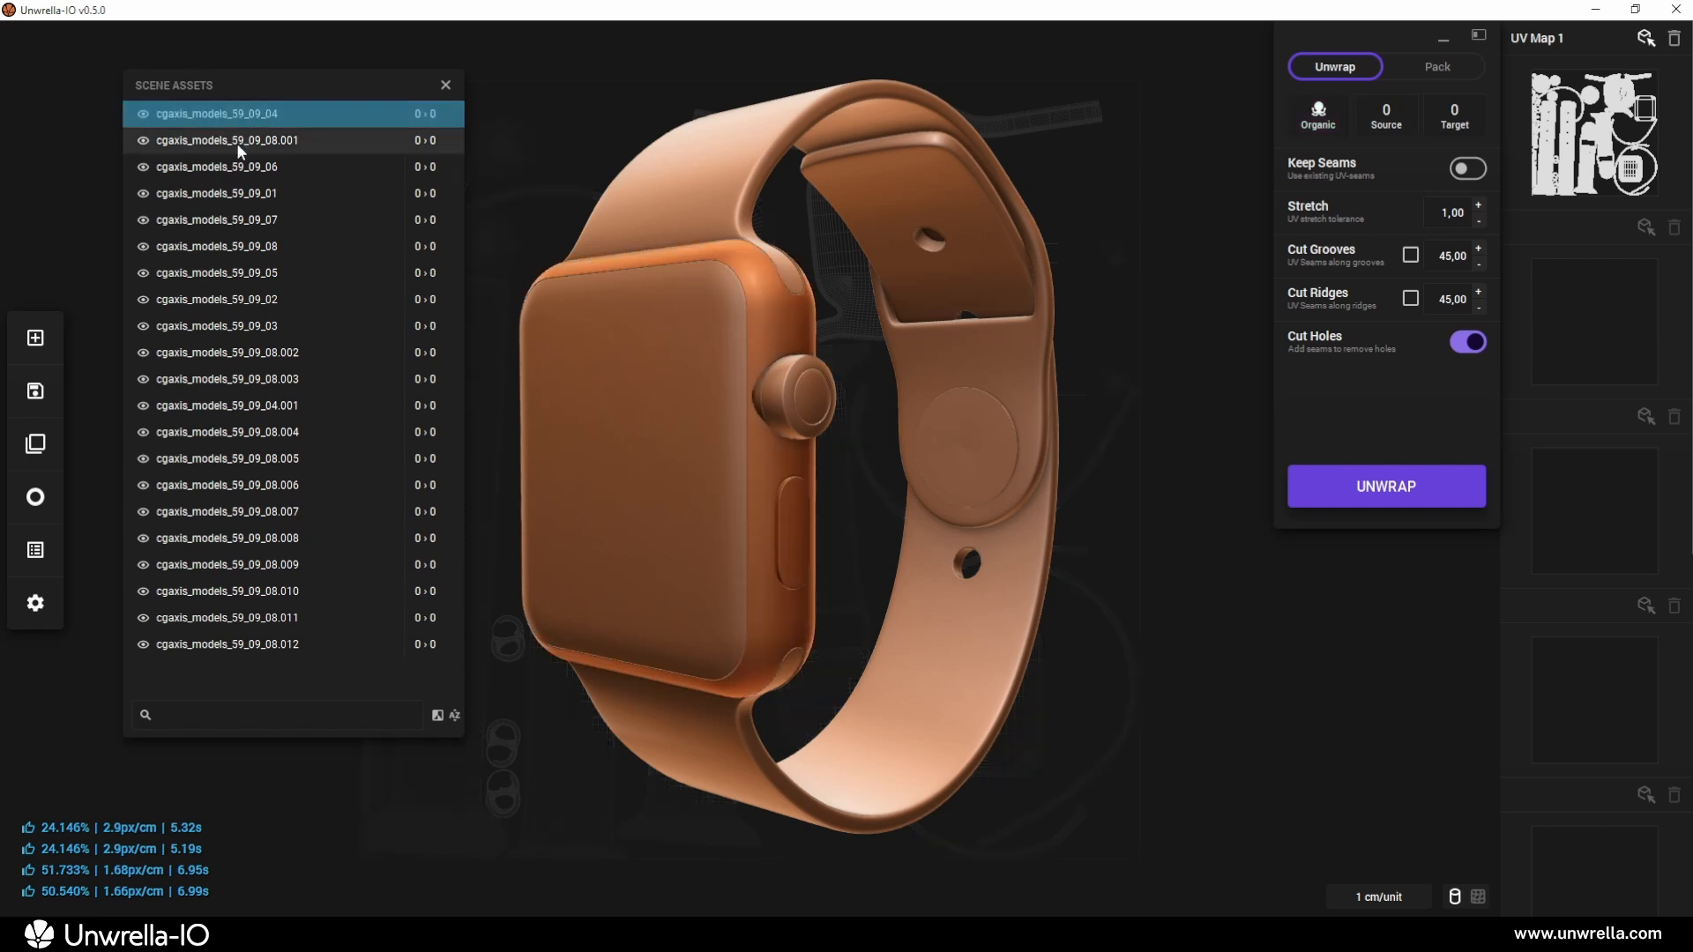
{"action": "left_click", "coordinate": [237, 142]}
{"action": "left_click", "coordinate": [237, 168]}
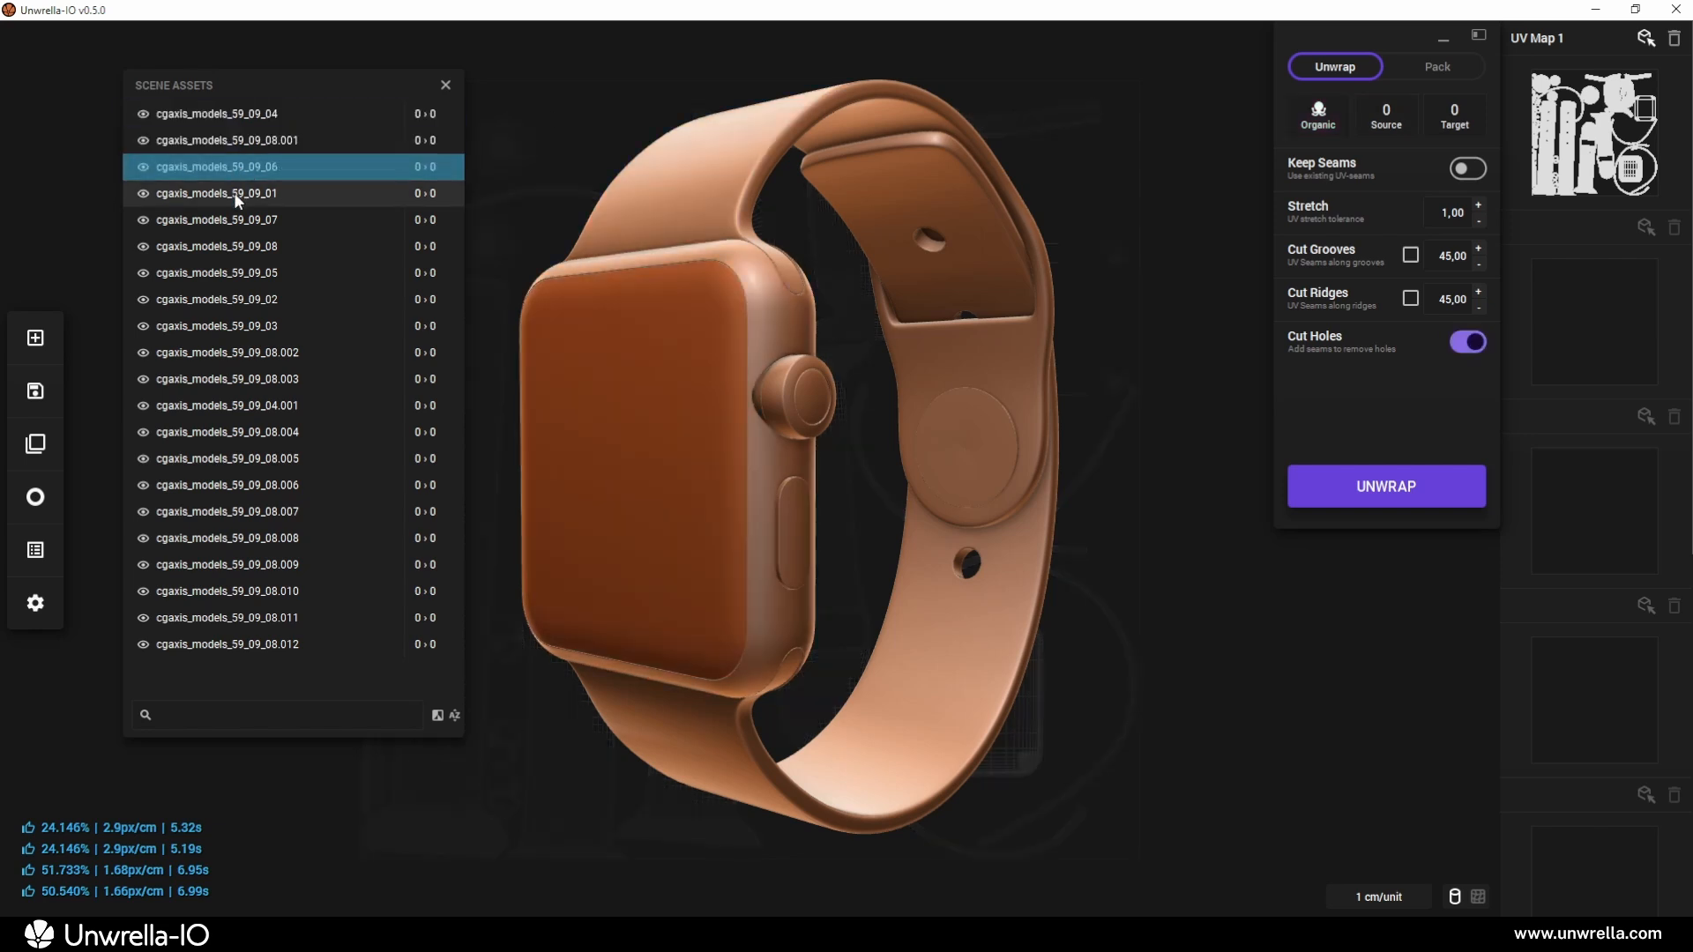
{"action": "left_click", "coordinate": [234, 194]}
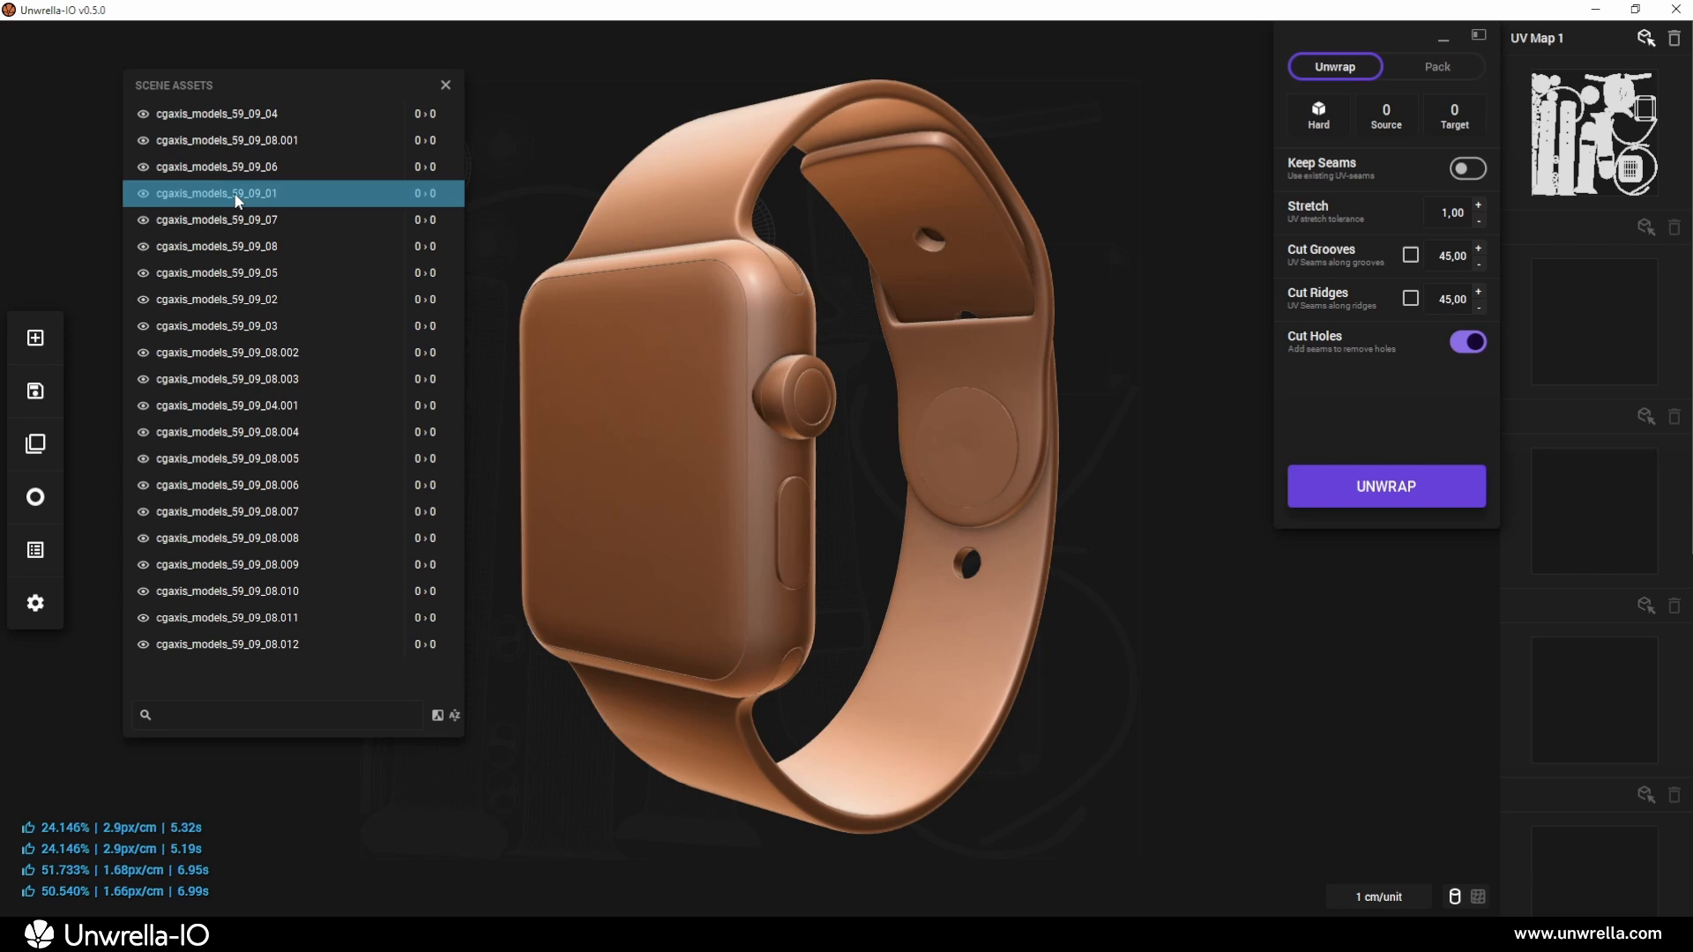
{"action": "left_click", "coordinate": [235, 118]}
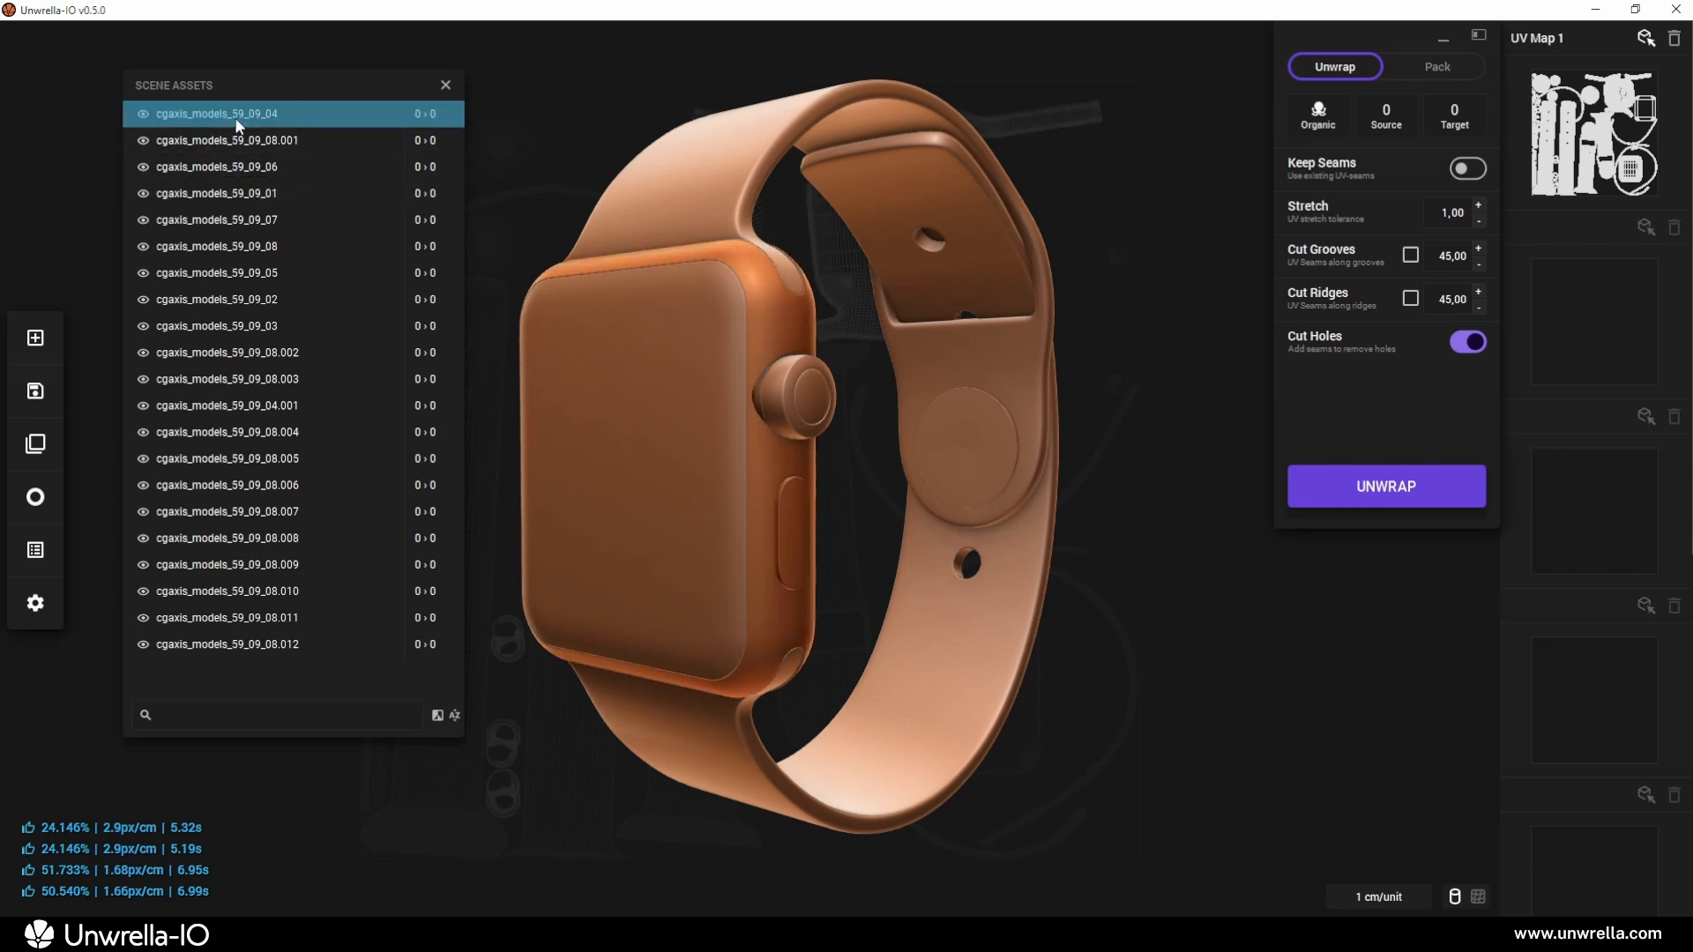
Hide the first seven assets in the scene list, from cgaxis_models_59_09_04 through cgaxis_models_59_09_05, one after another
{"action": "left_click", "coordinate": [145, 112]}
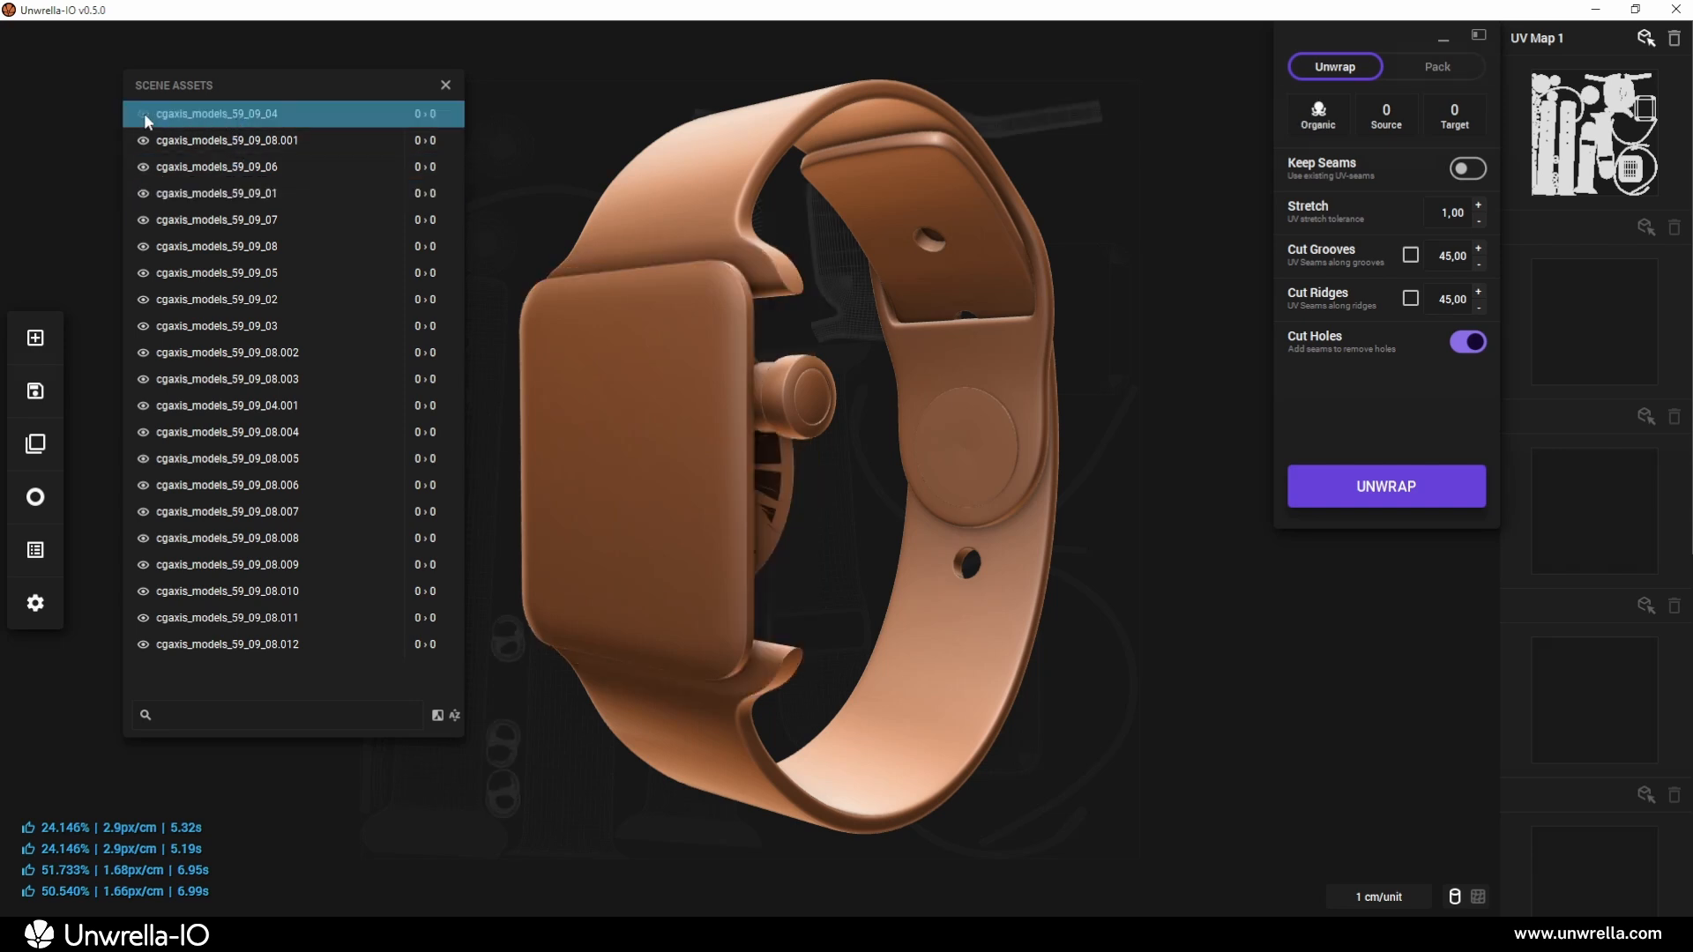
{"action": "left_click", "coordinate": [143, 140]}
{"action": "left_click", "coordinate": [143, 165]}
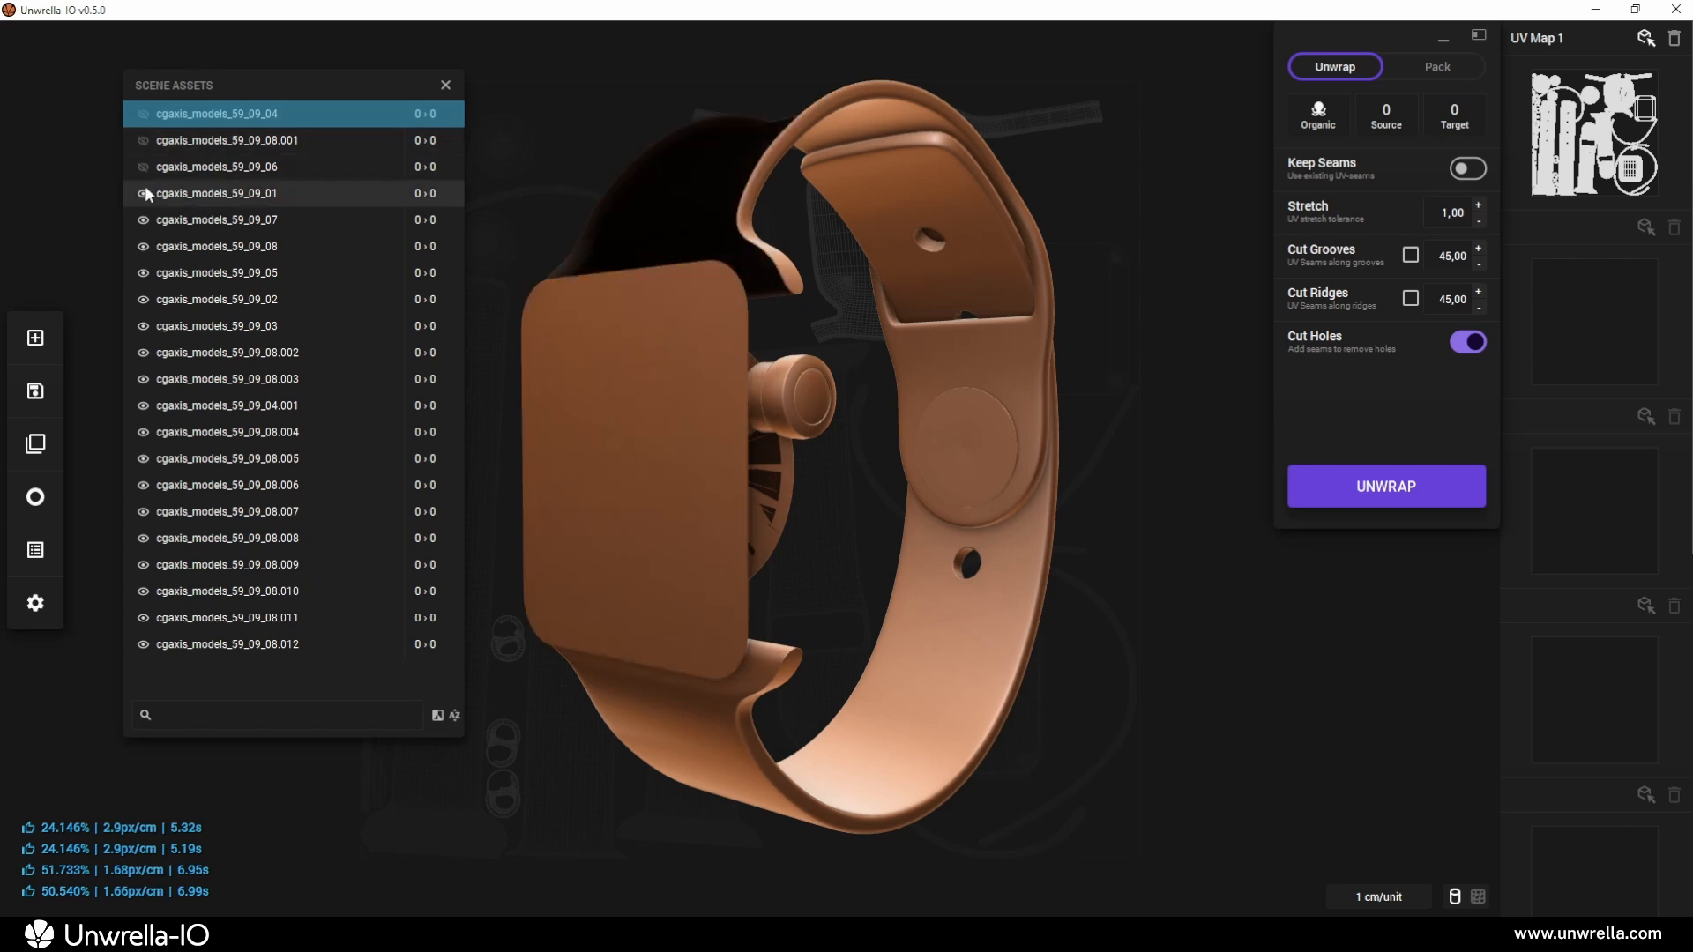
{"action": "left_click", "coordinate": [145, 190]}
{"action": "left_click", "coordinate": [142, 217]}
{"action": "left_click", "coordinate": [143, 246]}
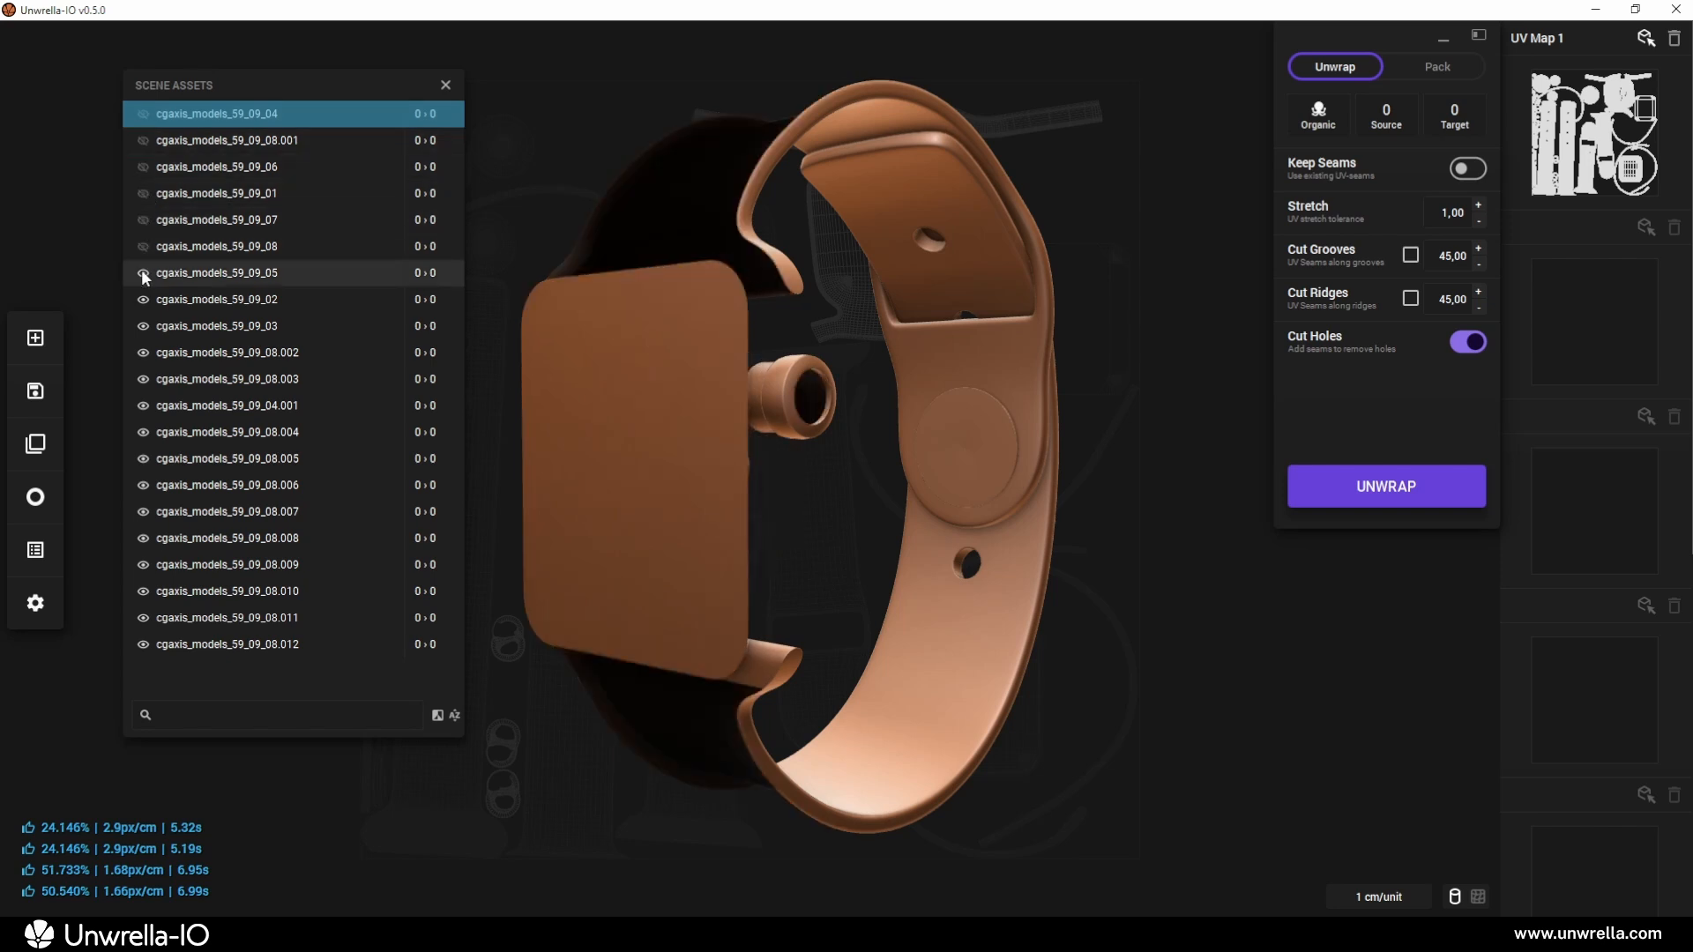
{"action": "left_click", "coordinate": [143, 272]}
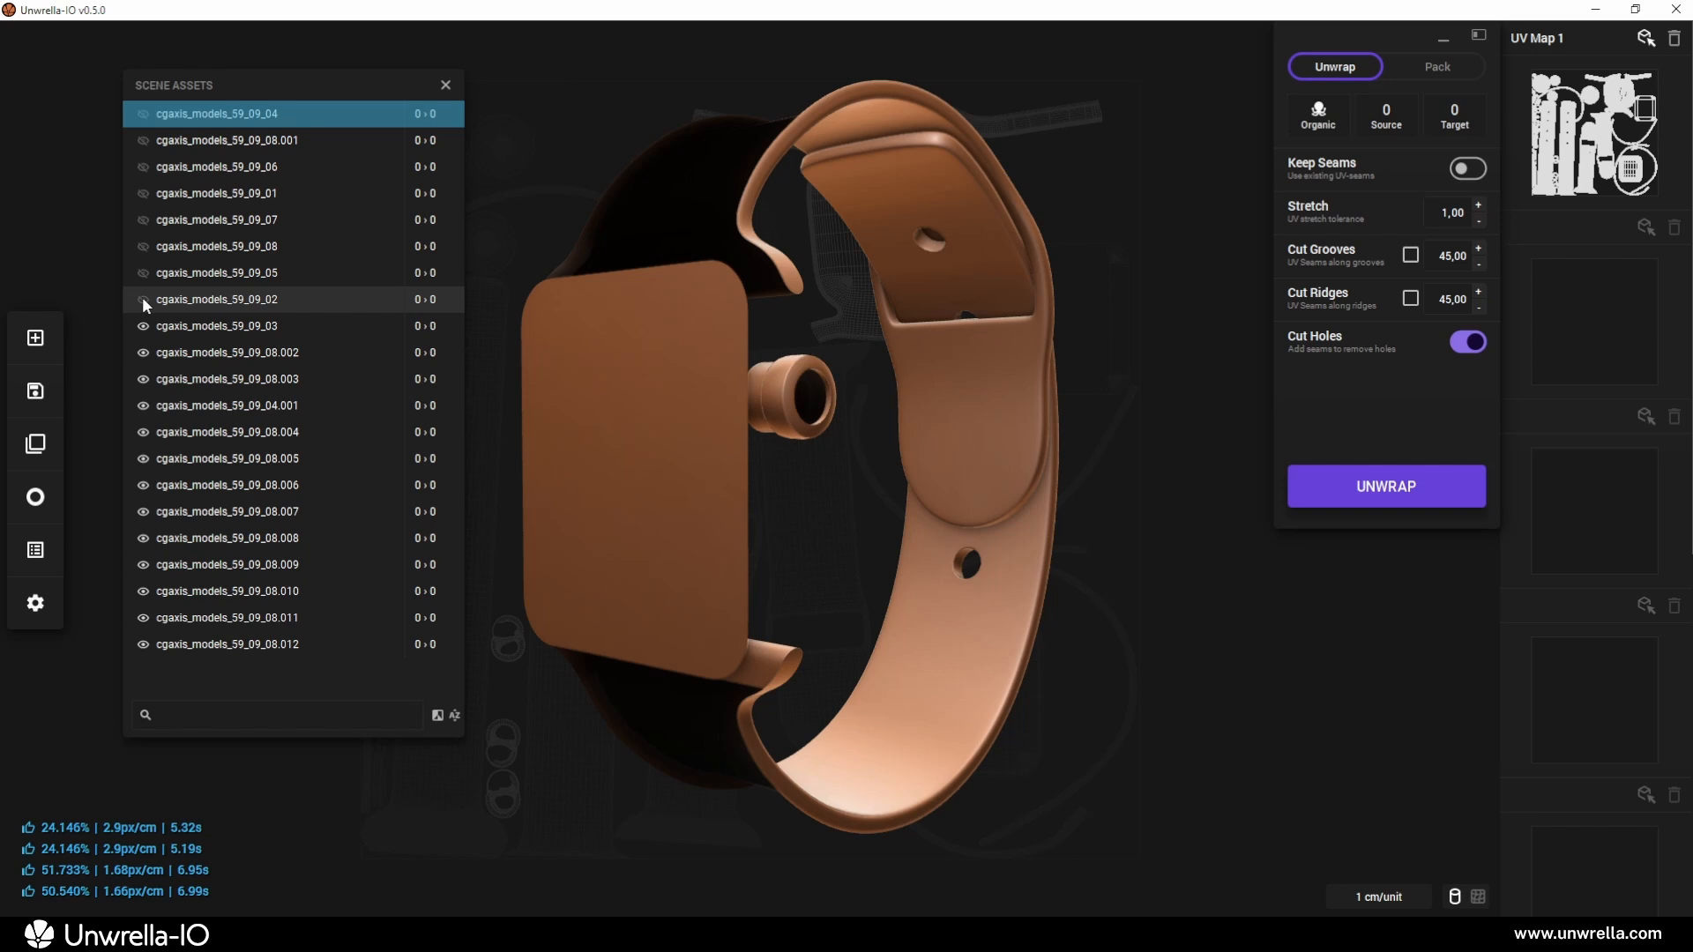
Show the hidden assets again one by one, working from cgaxis_models_59_09_02 up to cgaxis_models_59_09_04
{"action": "left_click", "coordinate": [141, 299]}
{"action": "left_click", "coordinate": [142, 274]}
{"action": "left_click", "coordinate": [148, 247]}
{"action": "left_click", "coordinate": [148, 220]}
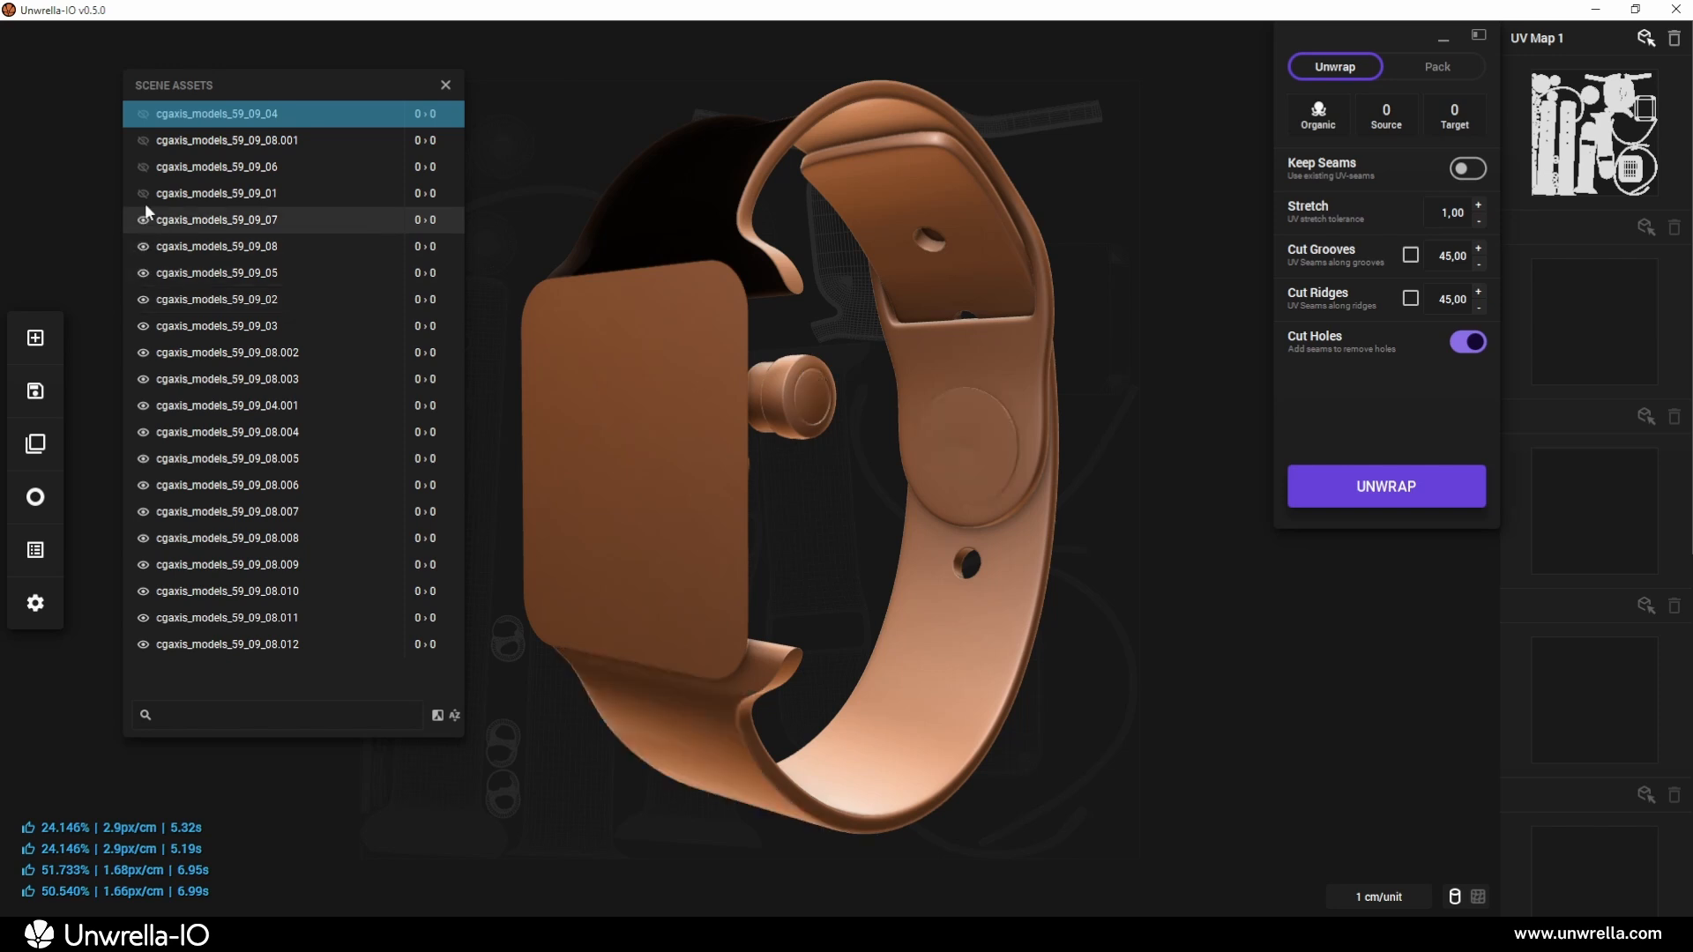
{"action": "left_click", "coordinate": [143, 194]}
{"action": "left_click", "coordinate": [144, 167]}
{"action": "left_click", "coordinate": [144, 140]}
{"action": "left_click", "coordinate": [142, 114]}
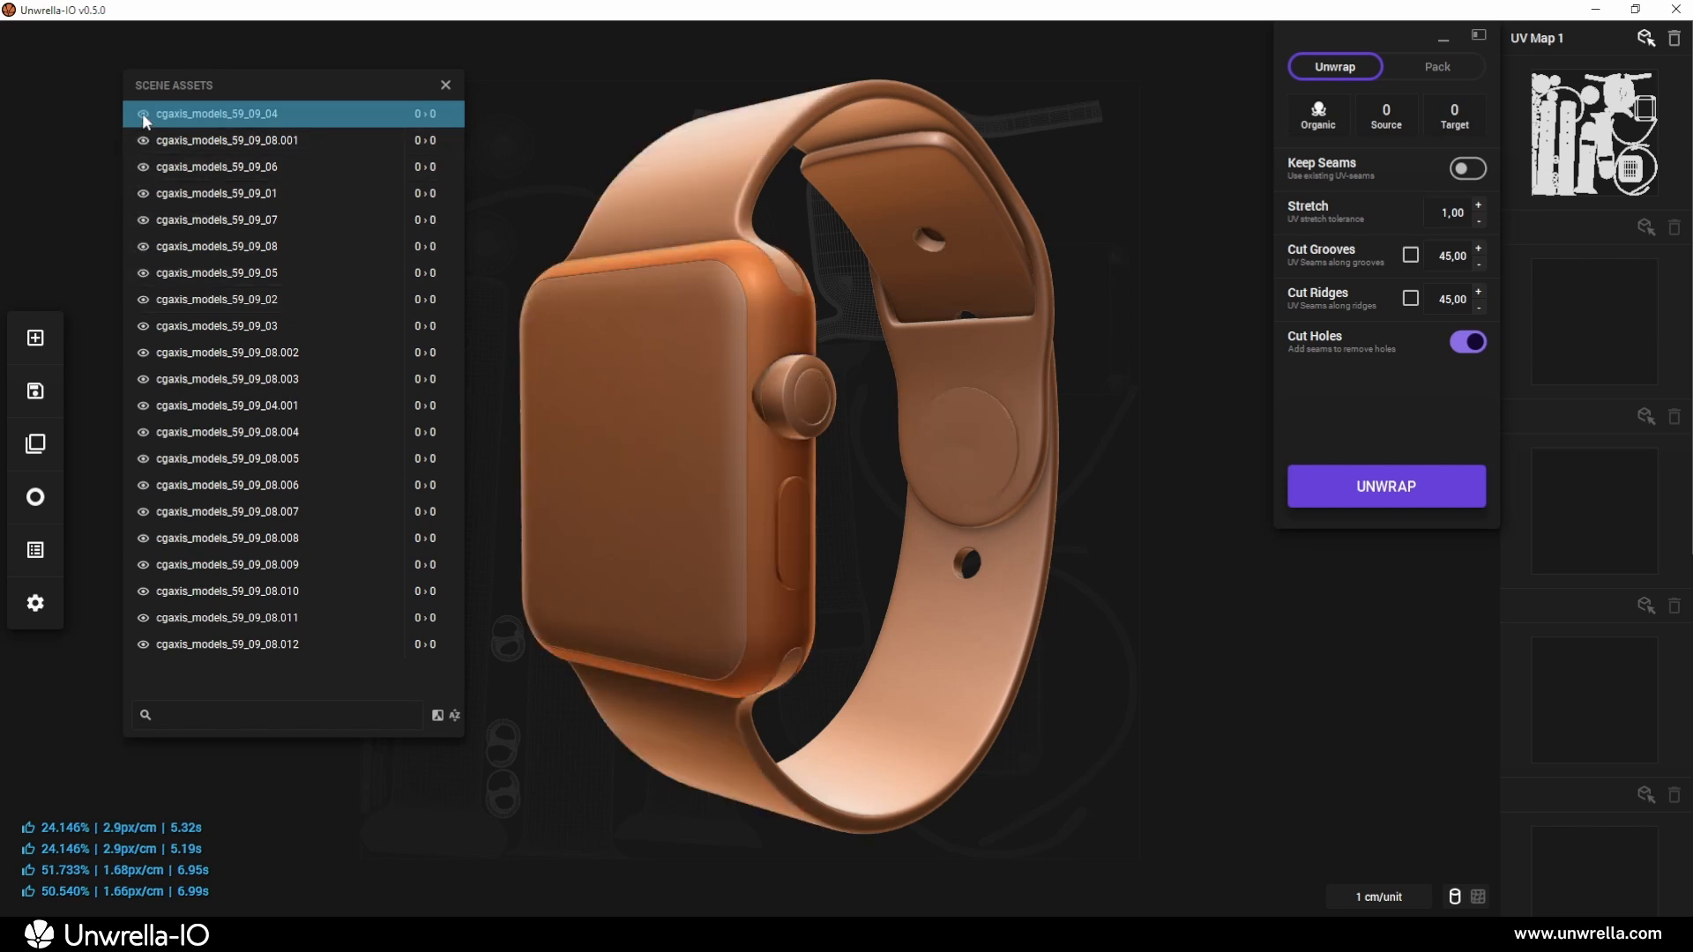
Select assets cgaxis_models_59_09_08.001 through cgaxis_models_59_09_03 and nest them under cgaxis_models_59_09_04
{"action": "left_click", "coordinate": [204, 138]}
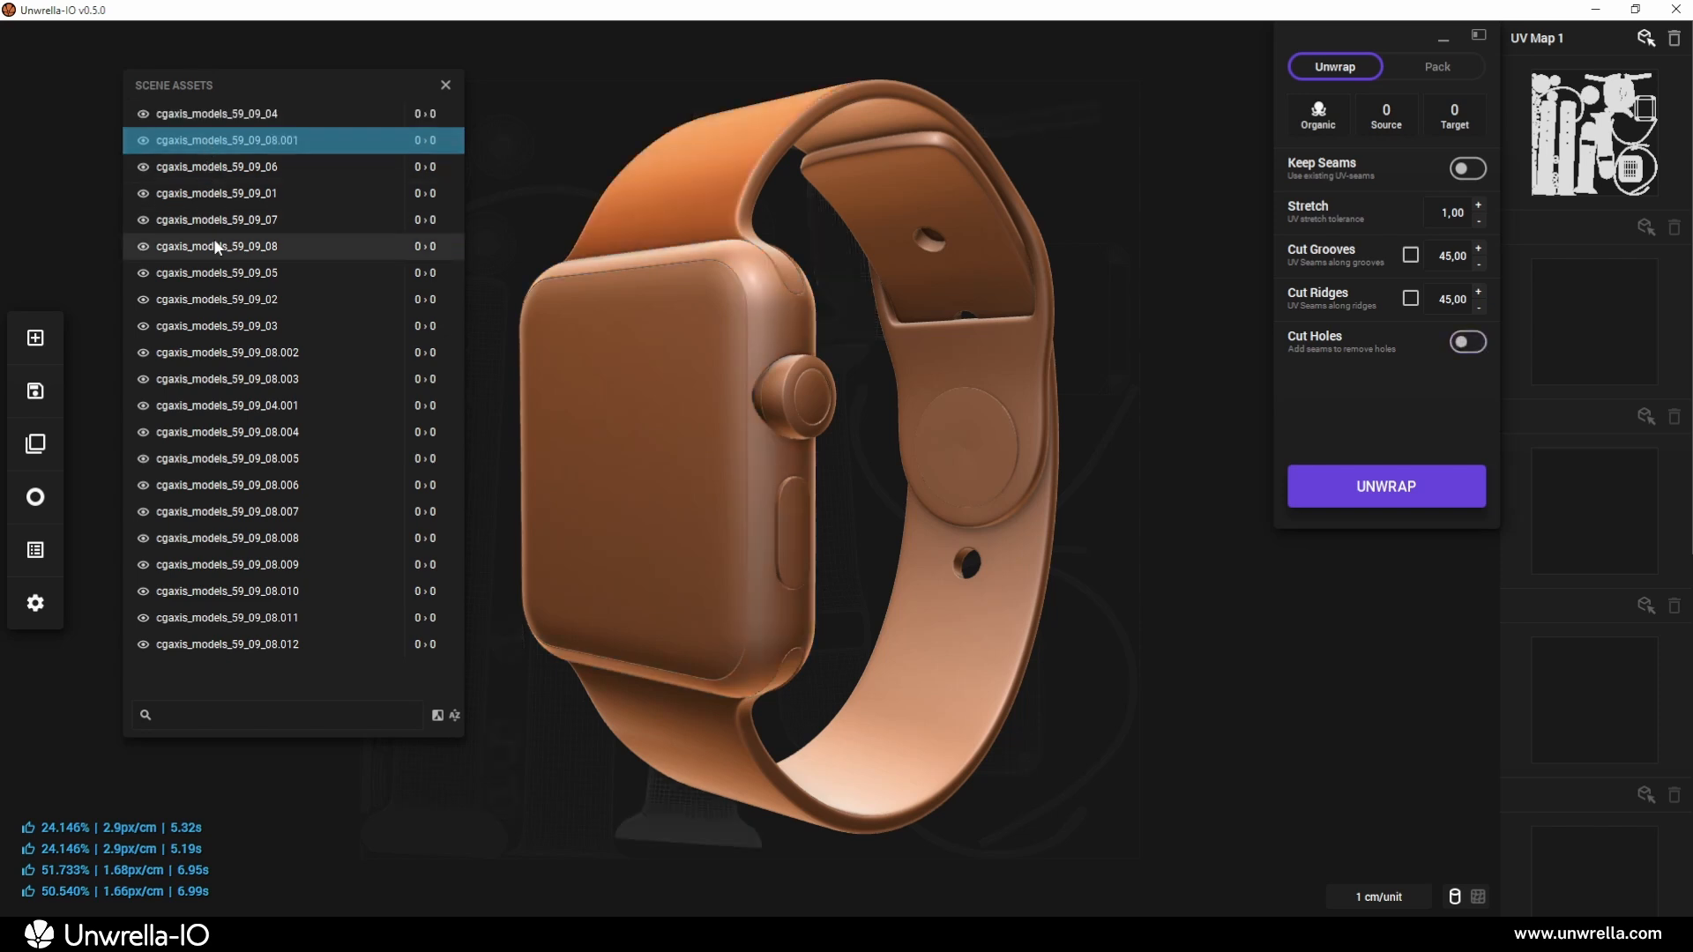
{"action": "left_click", "coordinate": [226, 326], "text": "shift"}
{"action": "left_click_drag", "start_coordinate": [224, 274], "coordinate": [229, 110]}
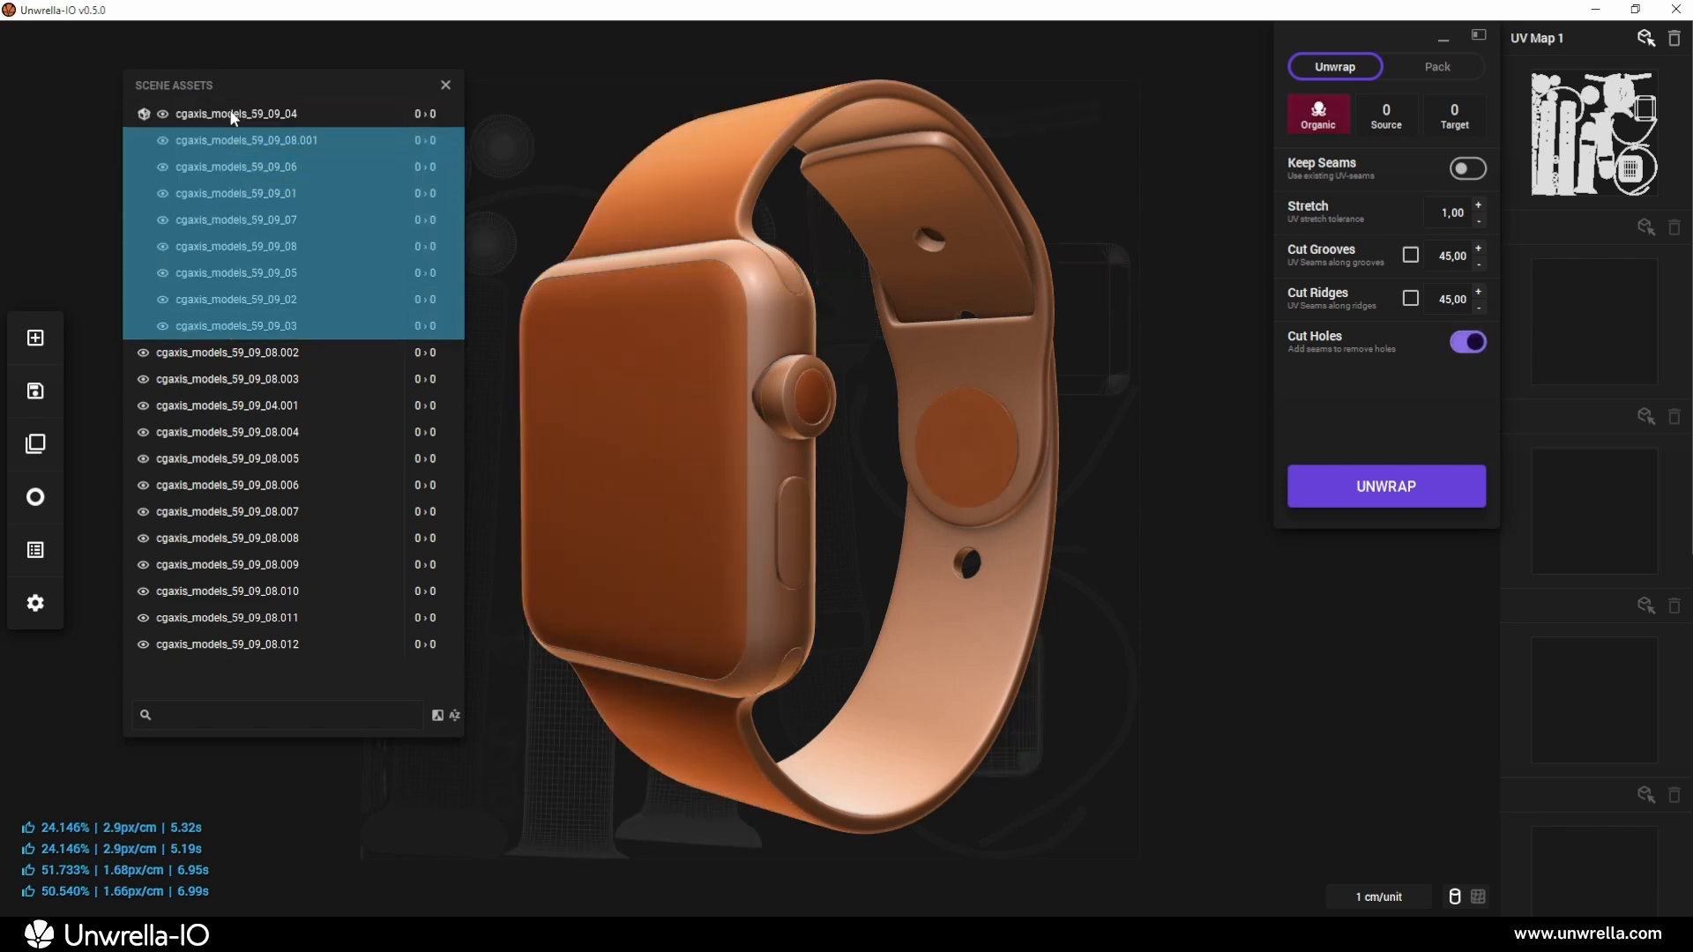
Collapse the cgaxis_models_59_09_04 group, hide the whole group and show it again
{"action": "left_click", "coordinate": [145, 114]}
{"action": "left_click", "coordinate": [162, 115]}
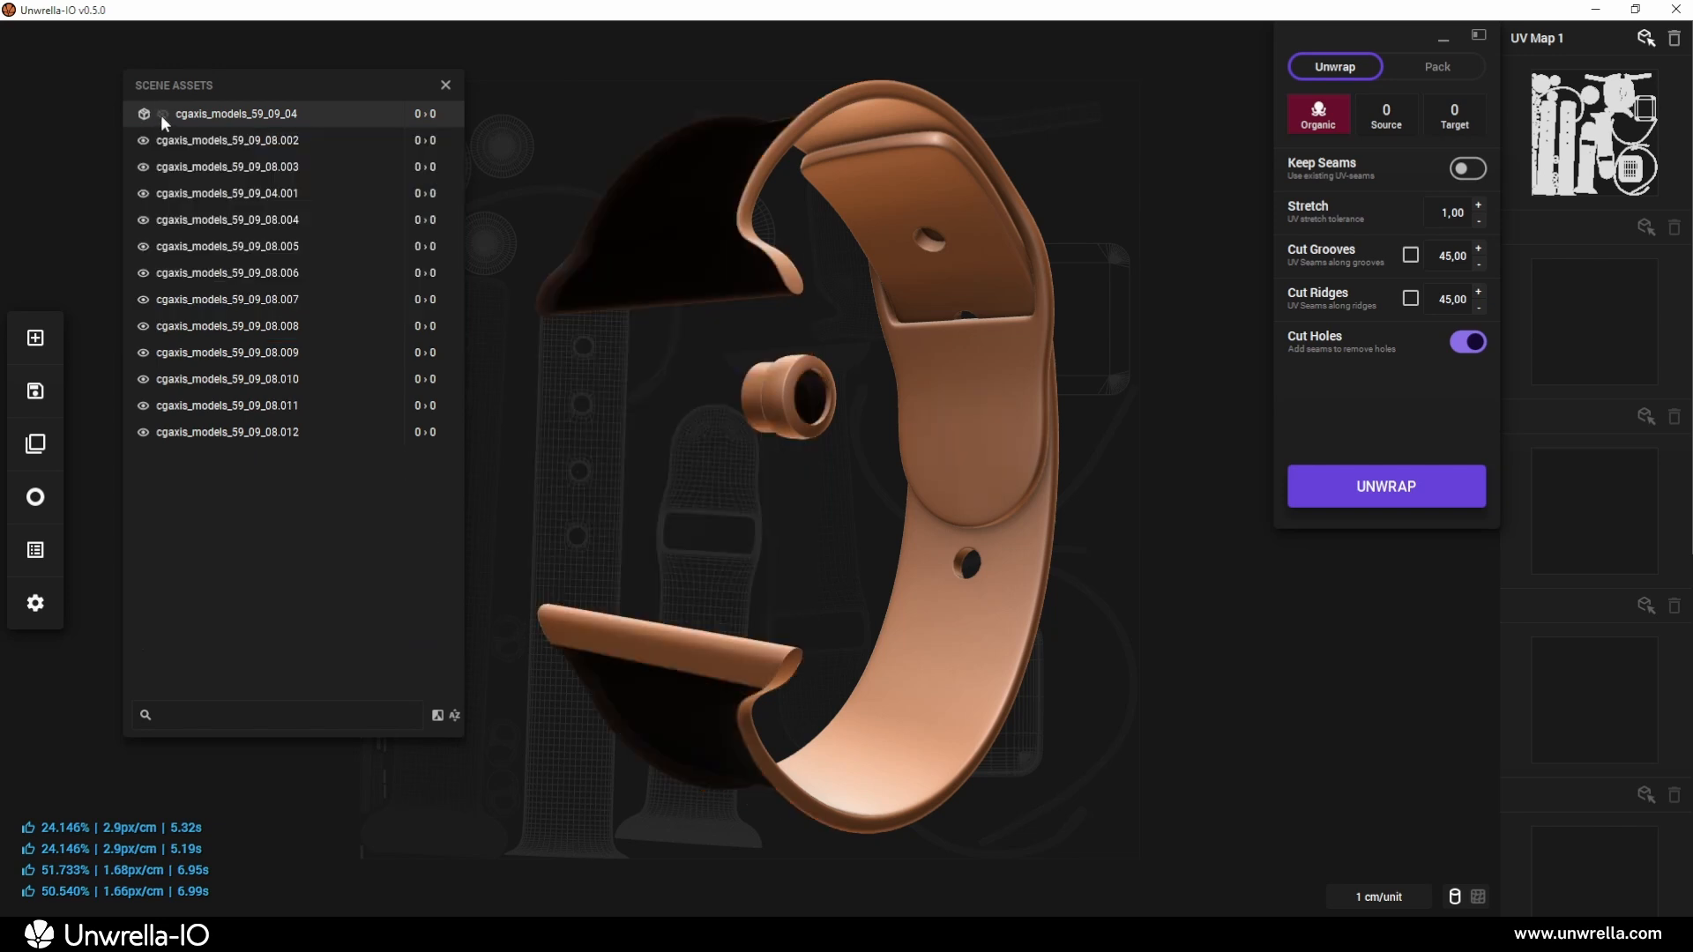
{"action": "left_click", "coordinate": [161, 115]}
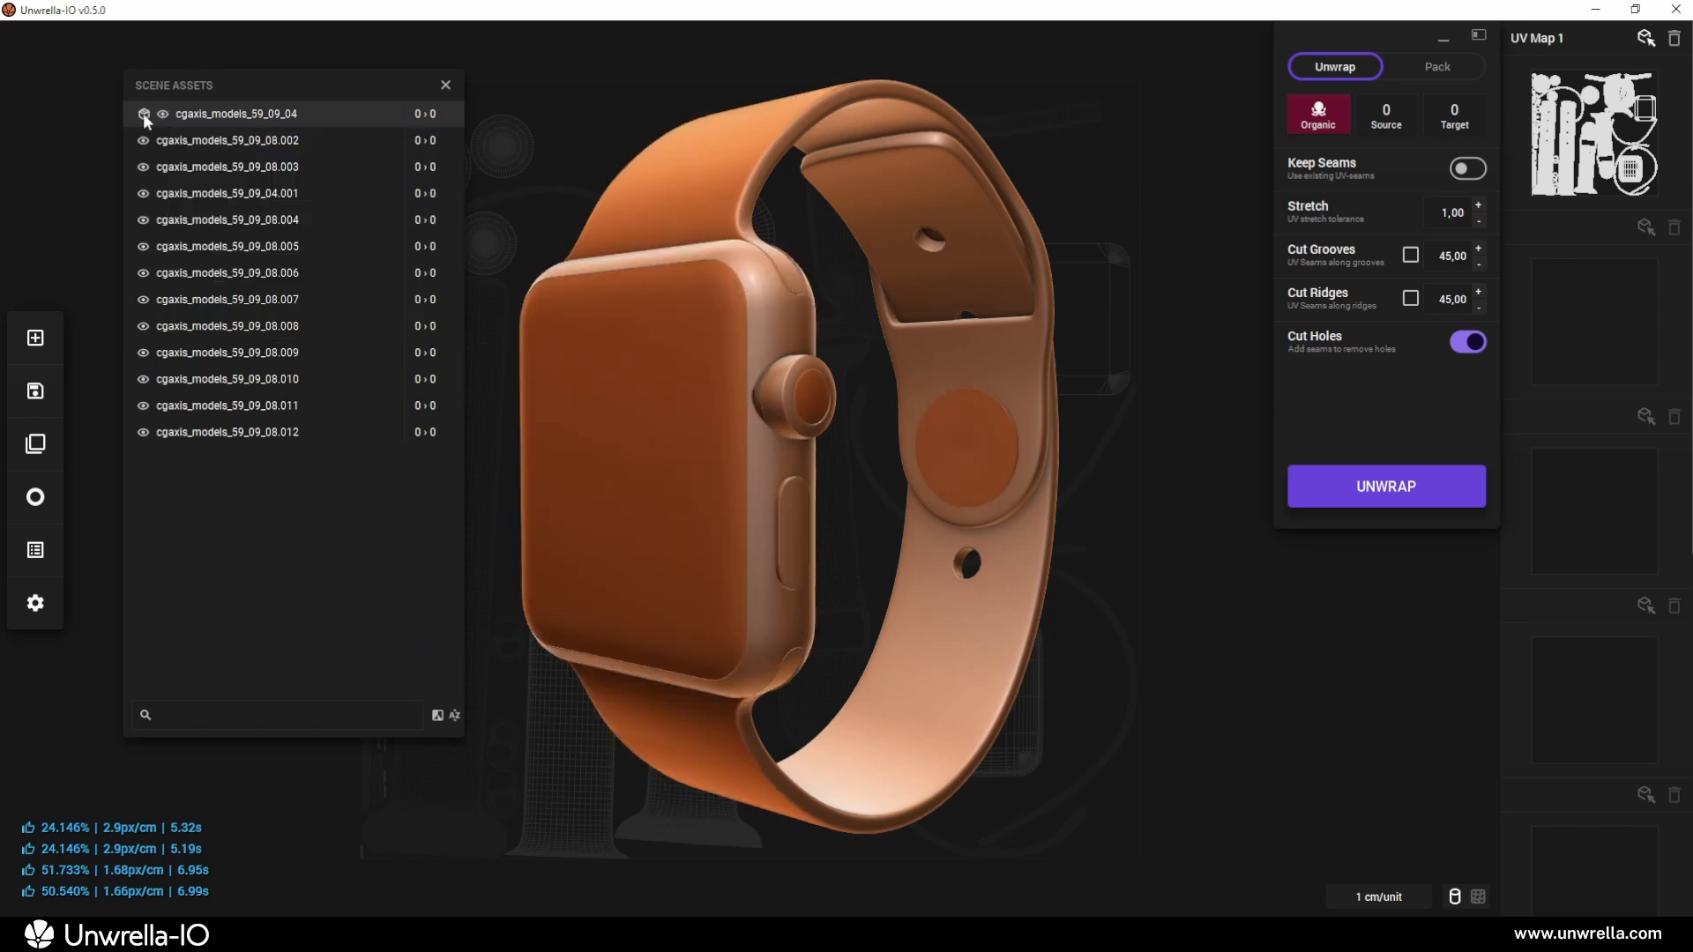
Expand the cgaxis_models_59_09_04 group and move its child assets out of it, below cgaxis_models_59_09_08.002
{"action": "left_click", "coordinate": [145, 115]}
{"action": "left_click_drag", "start_coordinate": [204, 141], "coordinate": [238, 371]}
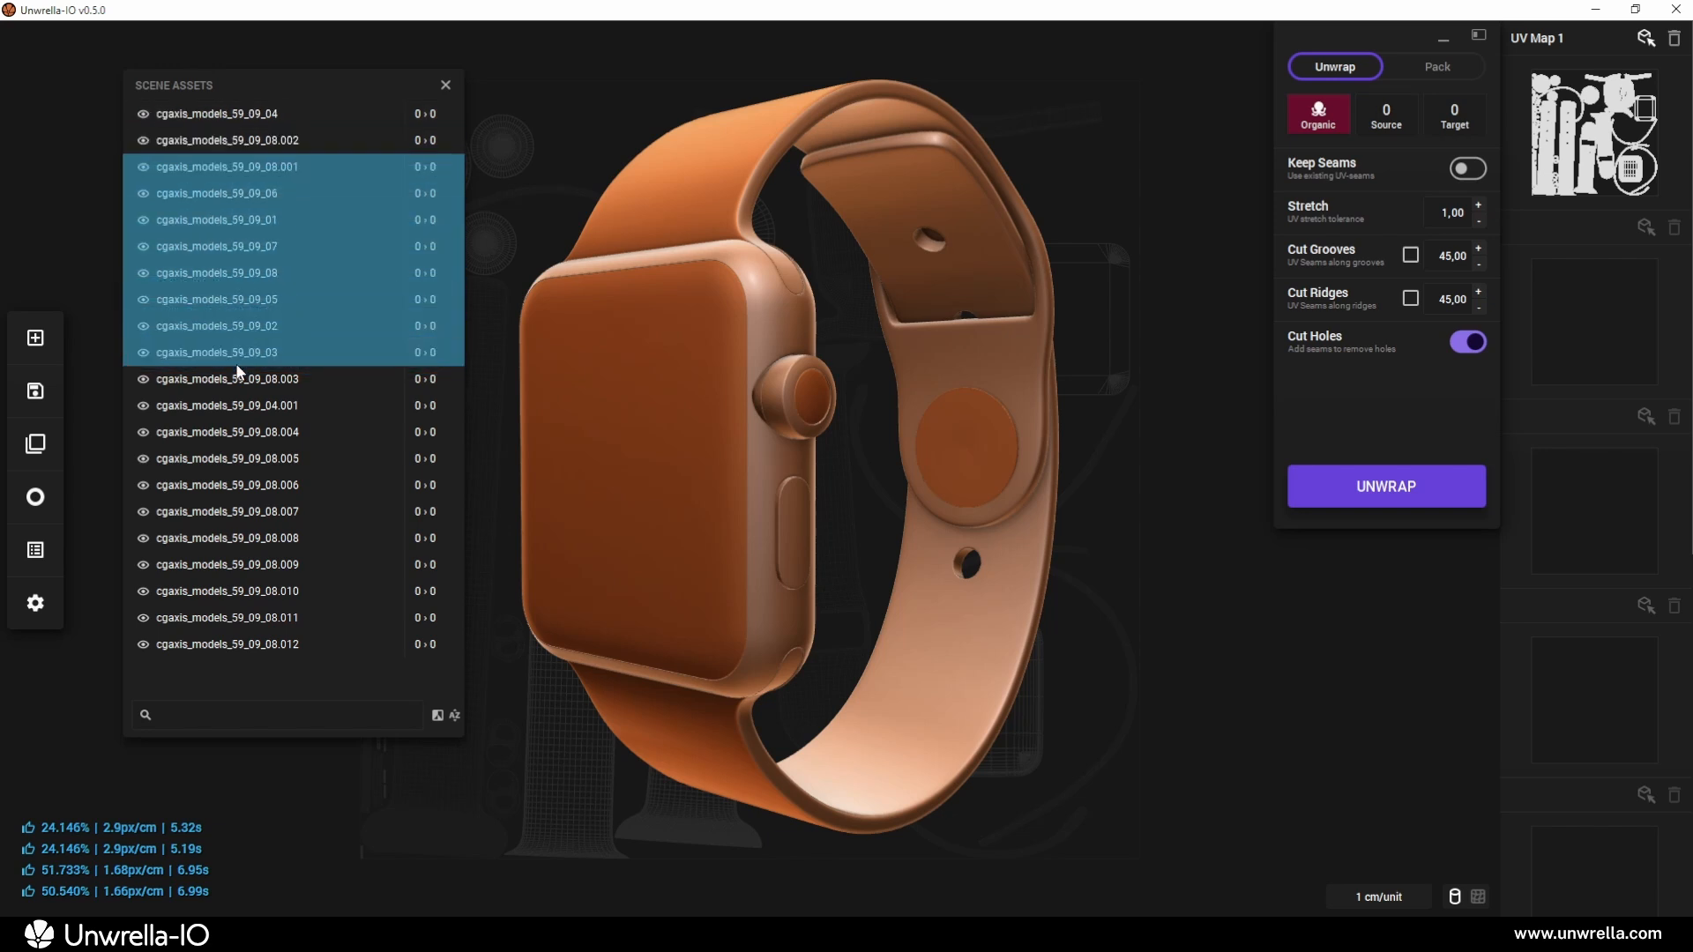
Select the case cgaxis_models_59_09_04 and the front part cgaxis_models_59_09_06, hide both, and unhide all objects
{"action": "left_click", "coordinate": [226, 121]}
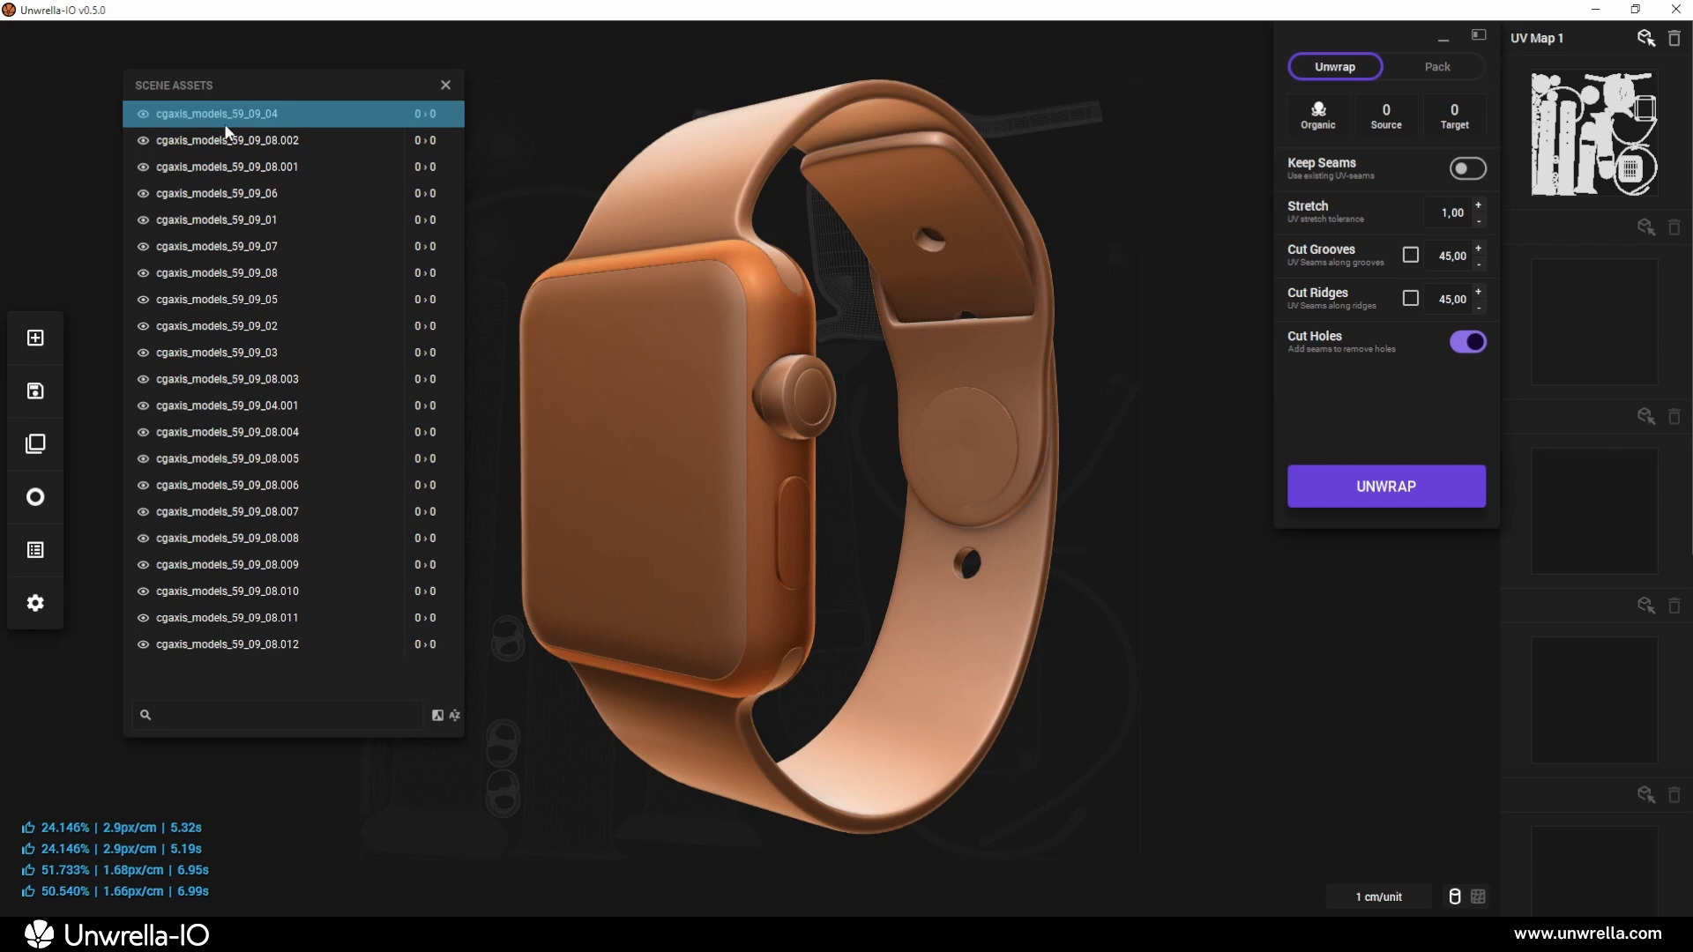
{"action": "left_click_drag", "start_coordinate": [569, 398], "coordinate": [703, 422]}
{"action": "left_click", "coordinate": [768, 424]}
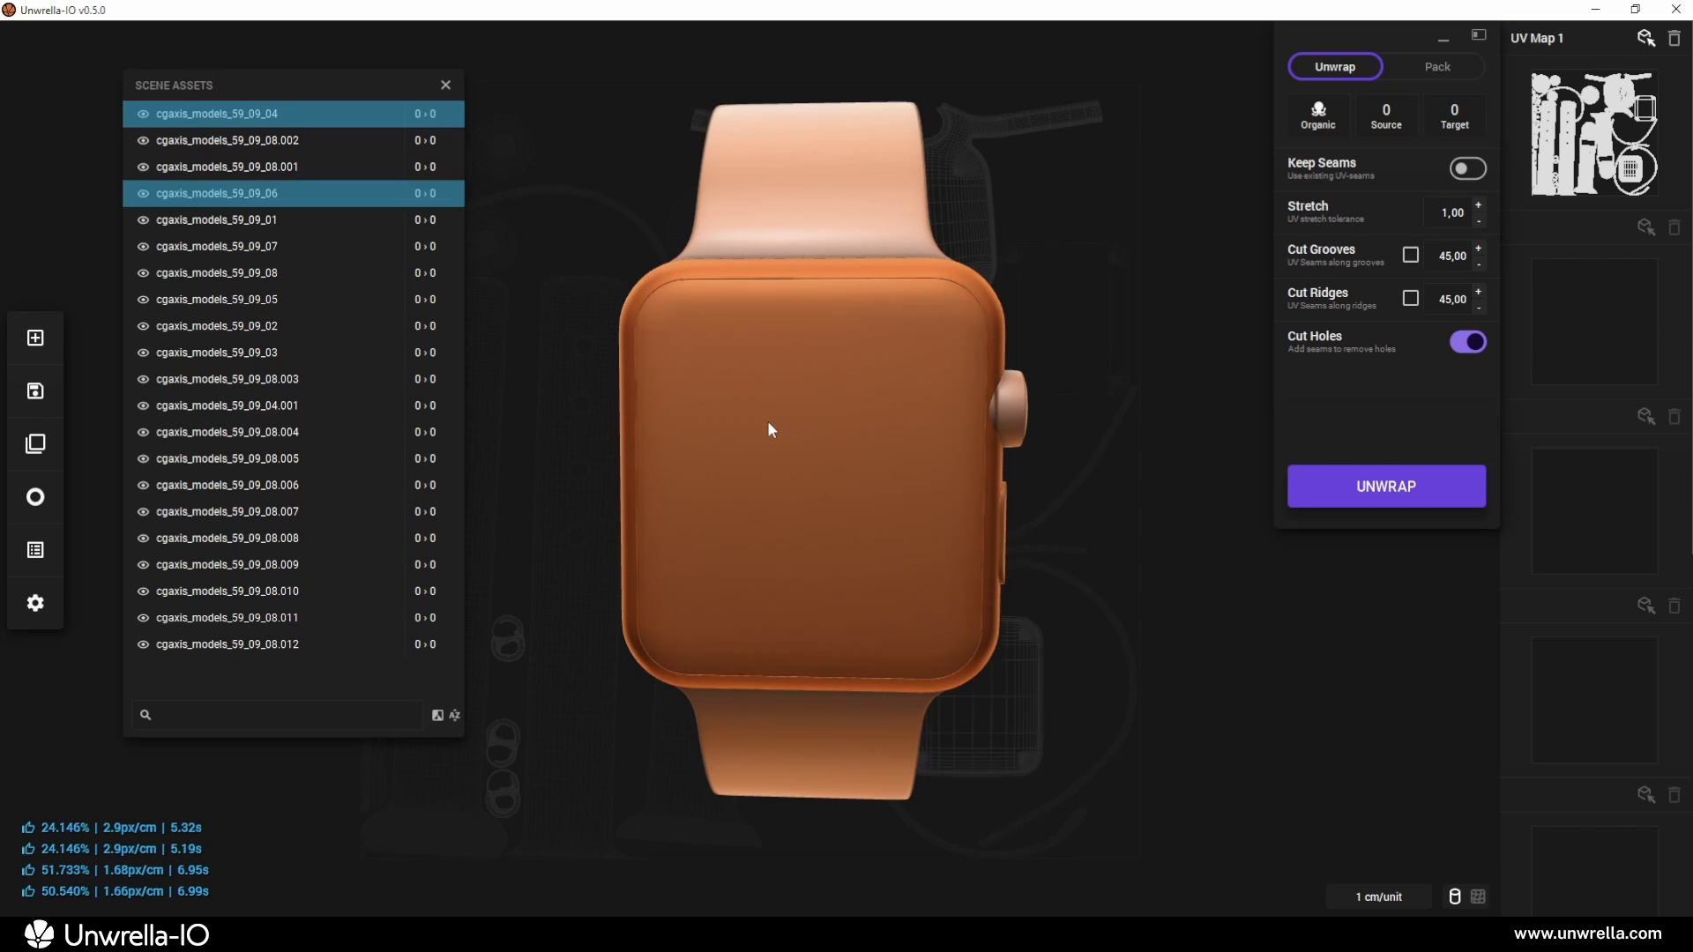
{"action": "key", "text": "h"}
{"action": "left_click_drag", "start_coordinate": [848, 437], "coordinate": [799, 437]}
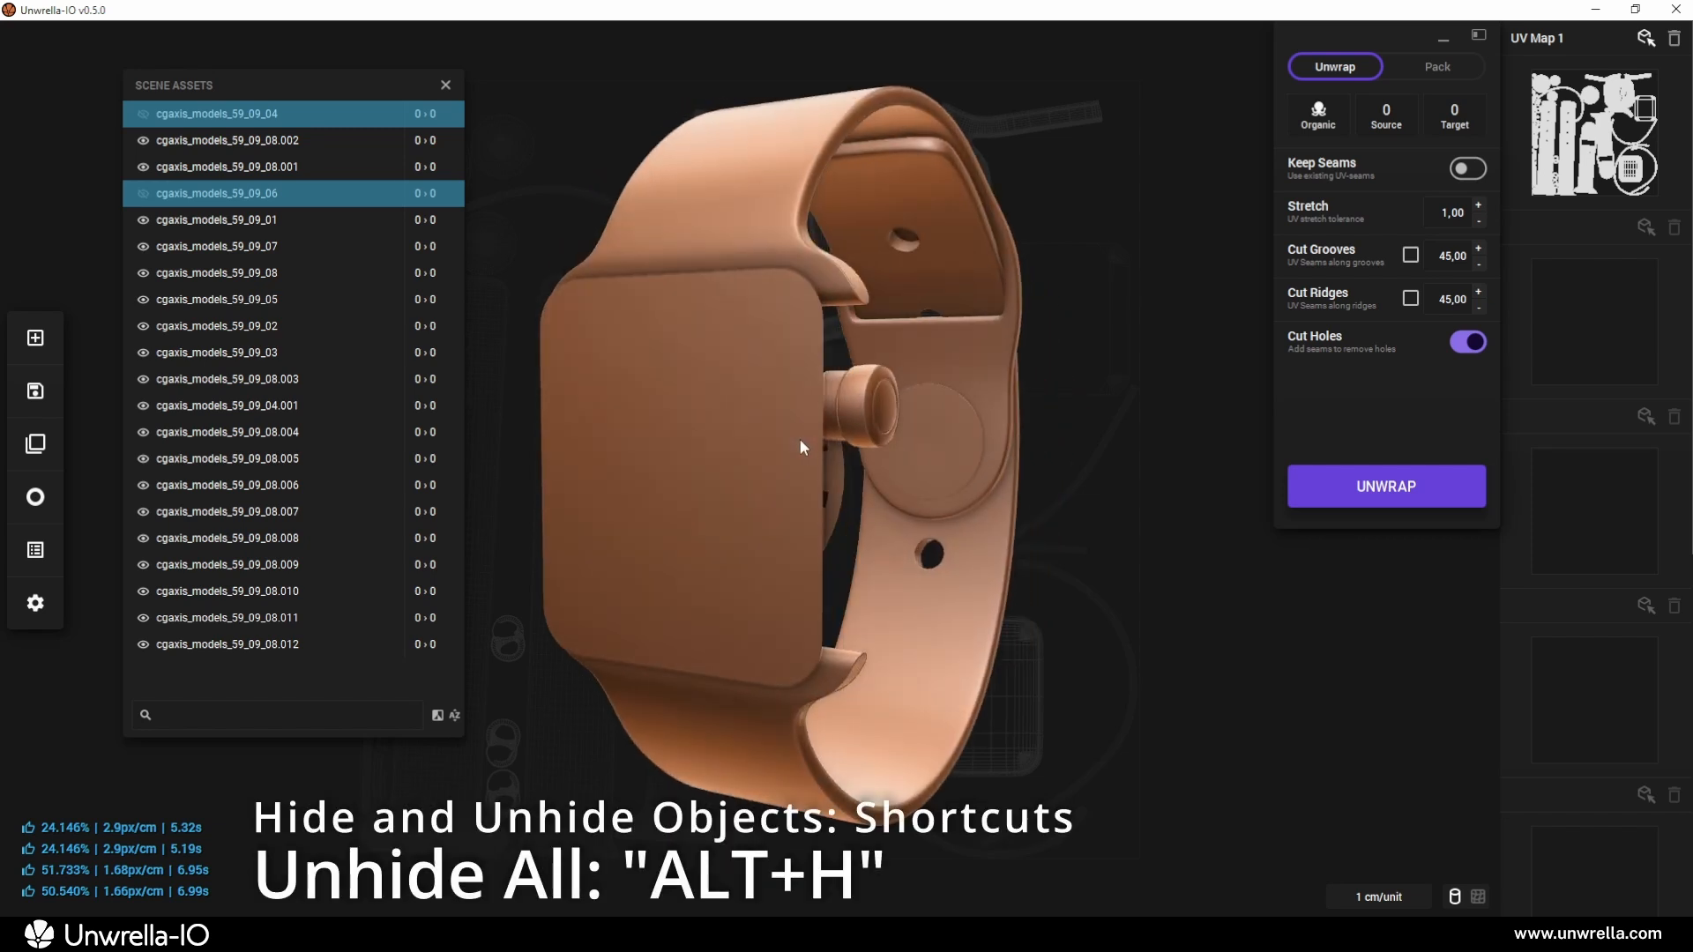
{"action": "key", "text": "alt+h"}
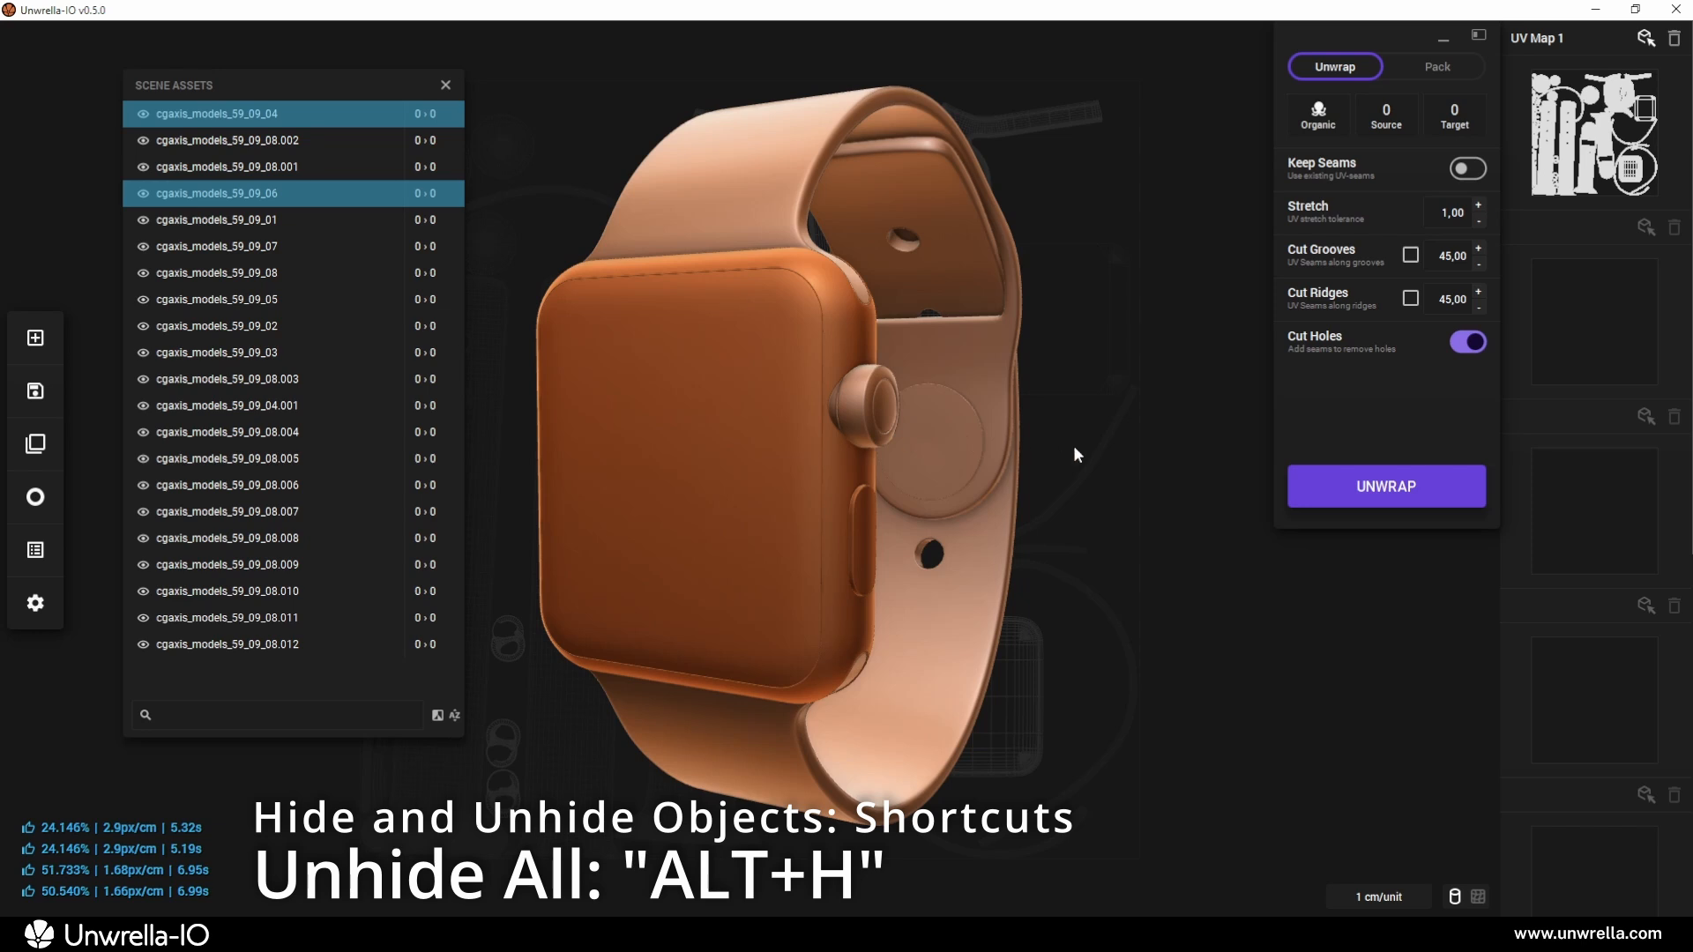
Hide all unselected objects, unhide everything again, and clear the selection
{"action": "key", "text": "shift+h"}
{"action": "key", "text": "alt+h"}
{"action": "left_click", "coordinate": [1072, 397]}
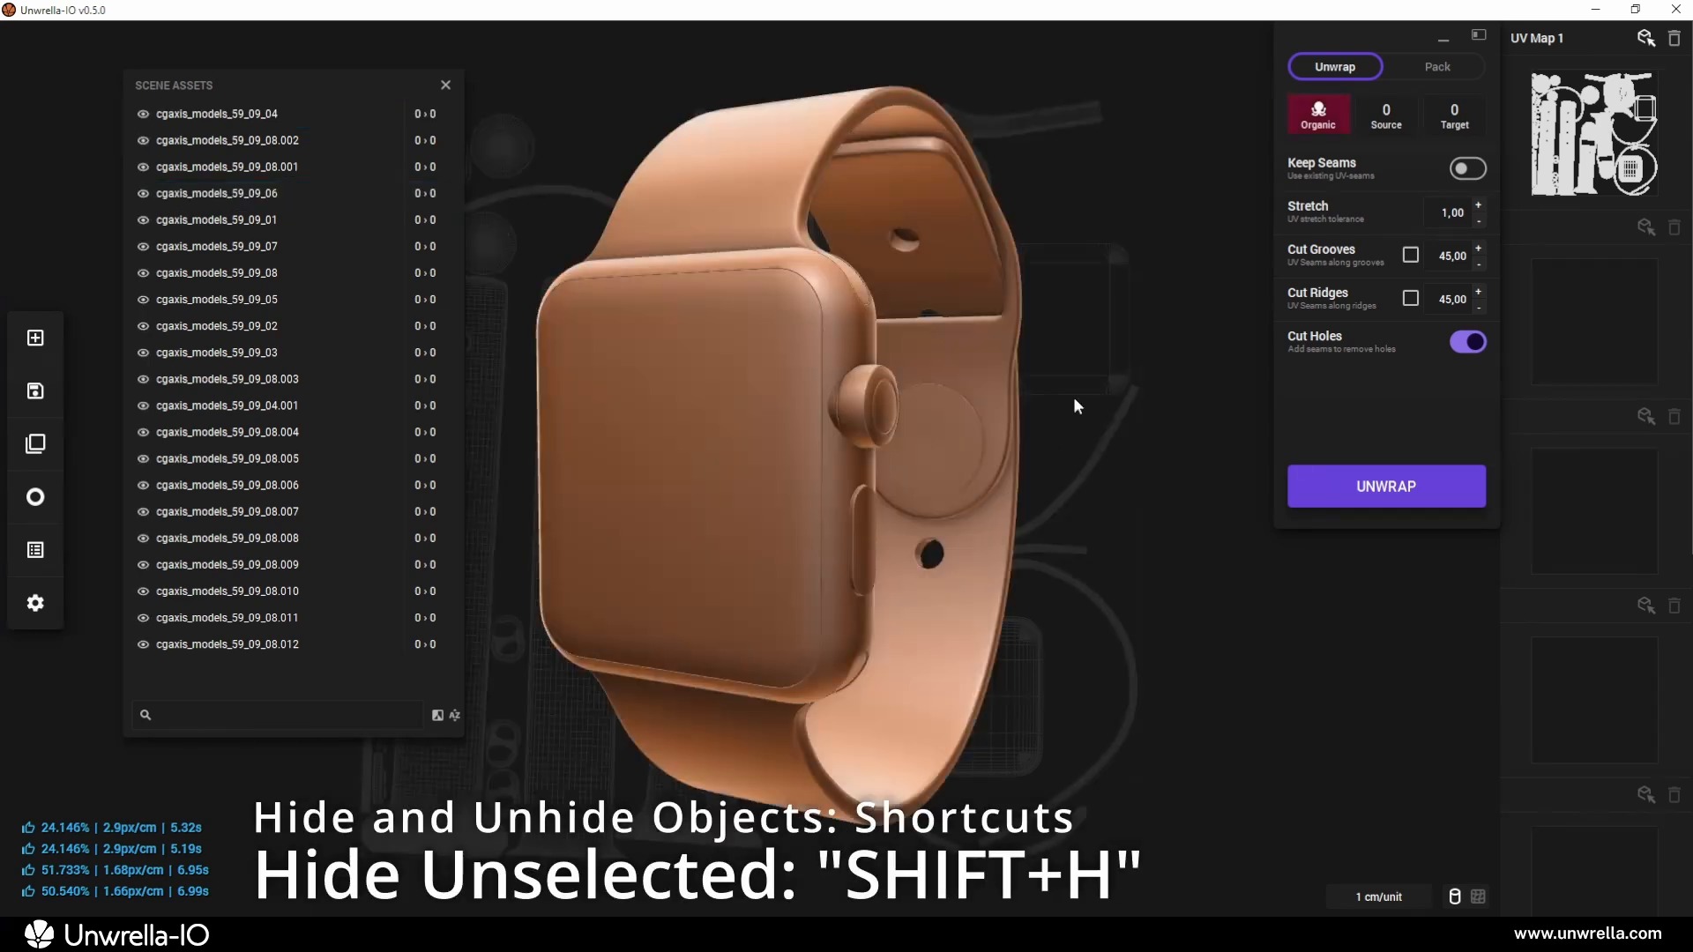
Select the watch's case, front part and crown in the viewport: cgaxis_models_59_09_04, 06 and 04.001
{"action": "left_click", "coordinate": [695, 319]}
{"action": "left_click", "coordinate": [850, 326], "text": "shift"}
{"action": "left_click", "coordinate": [861, 395], "text": "shift"}
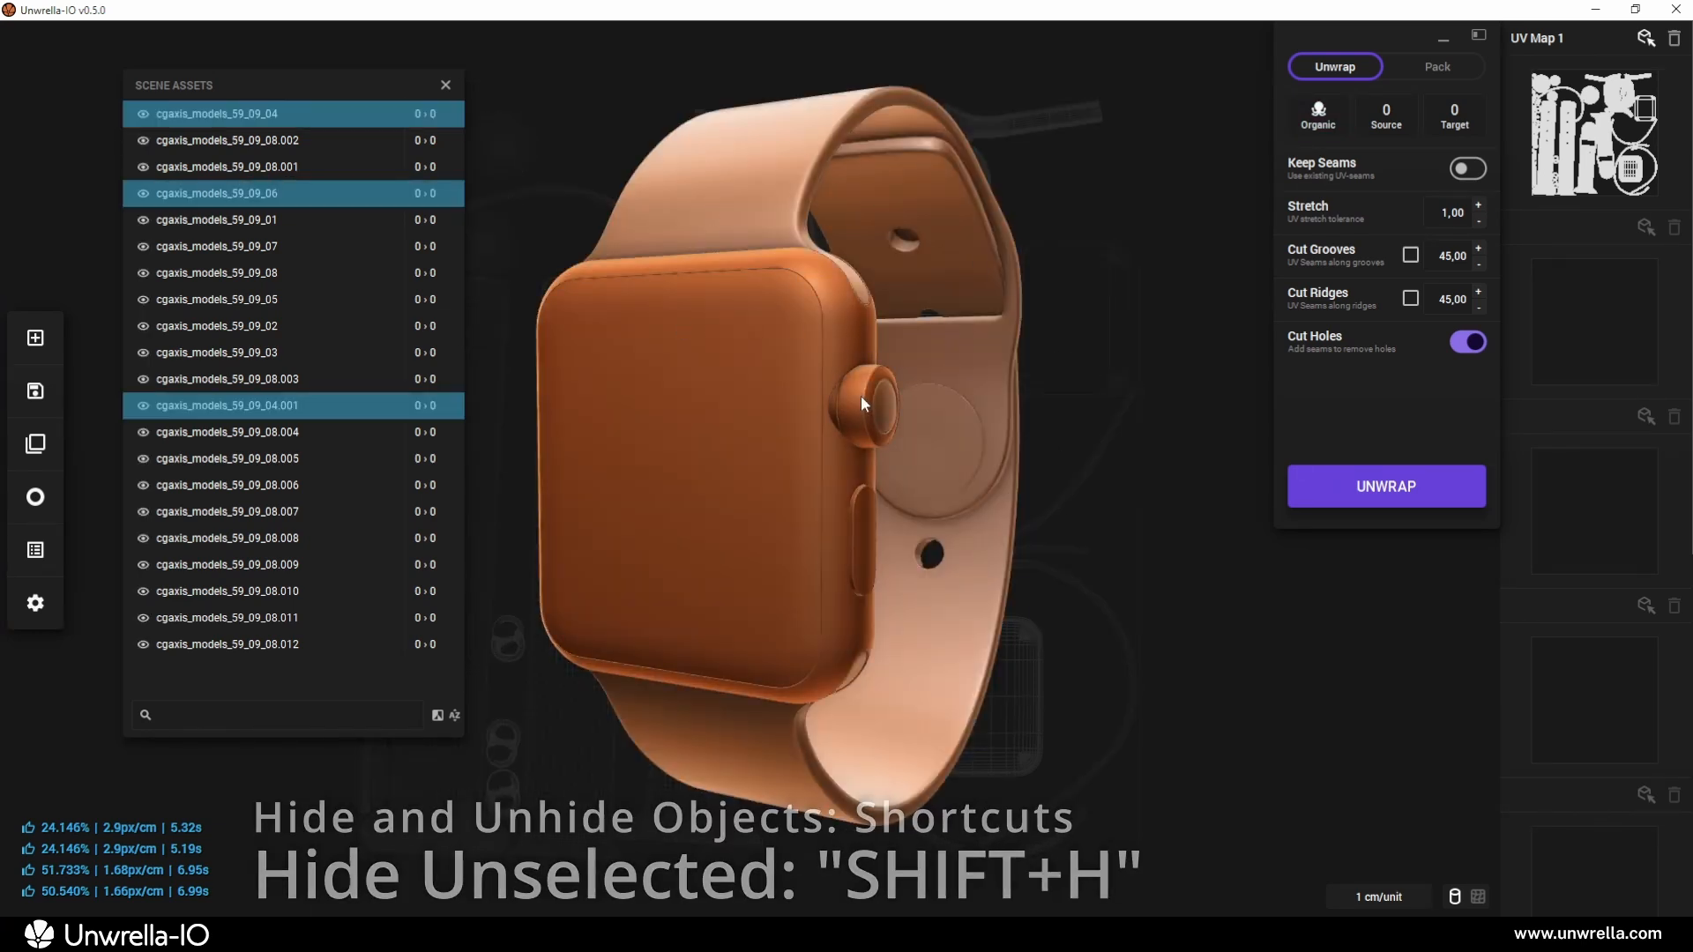
Unwrap the selected watch parts in Pack mode with target UV channel 1, and clear the selection
{"action": "left_click", "coordinate": [1312, 130]}
{"action": "left_click", "coordinate": [1318, 185]}
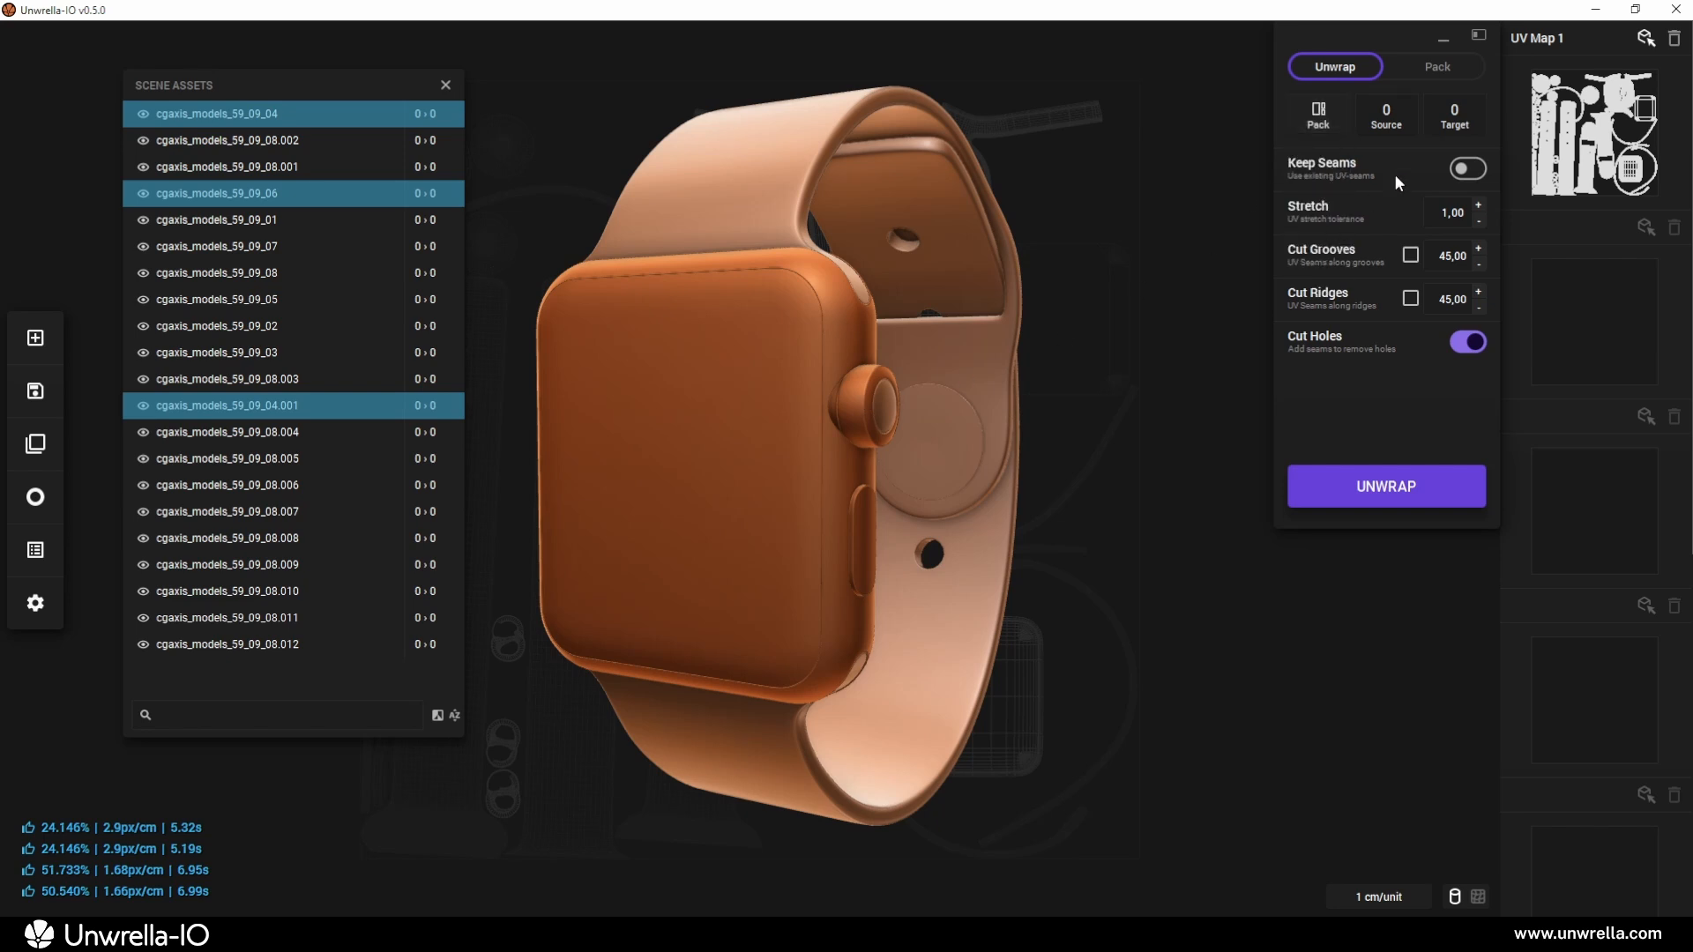
{"action": "left_click", "coordinate": [1455, 115]}
{"action": "left_click", "coordinate": [1457, 156]}
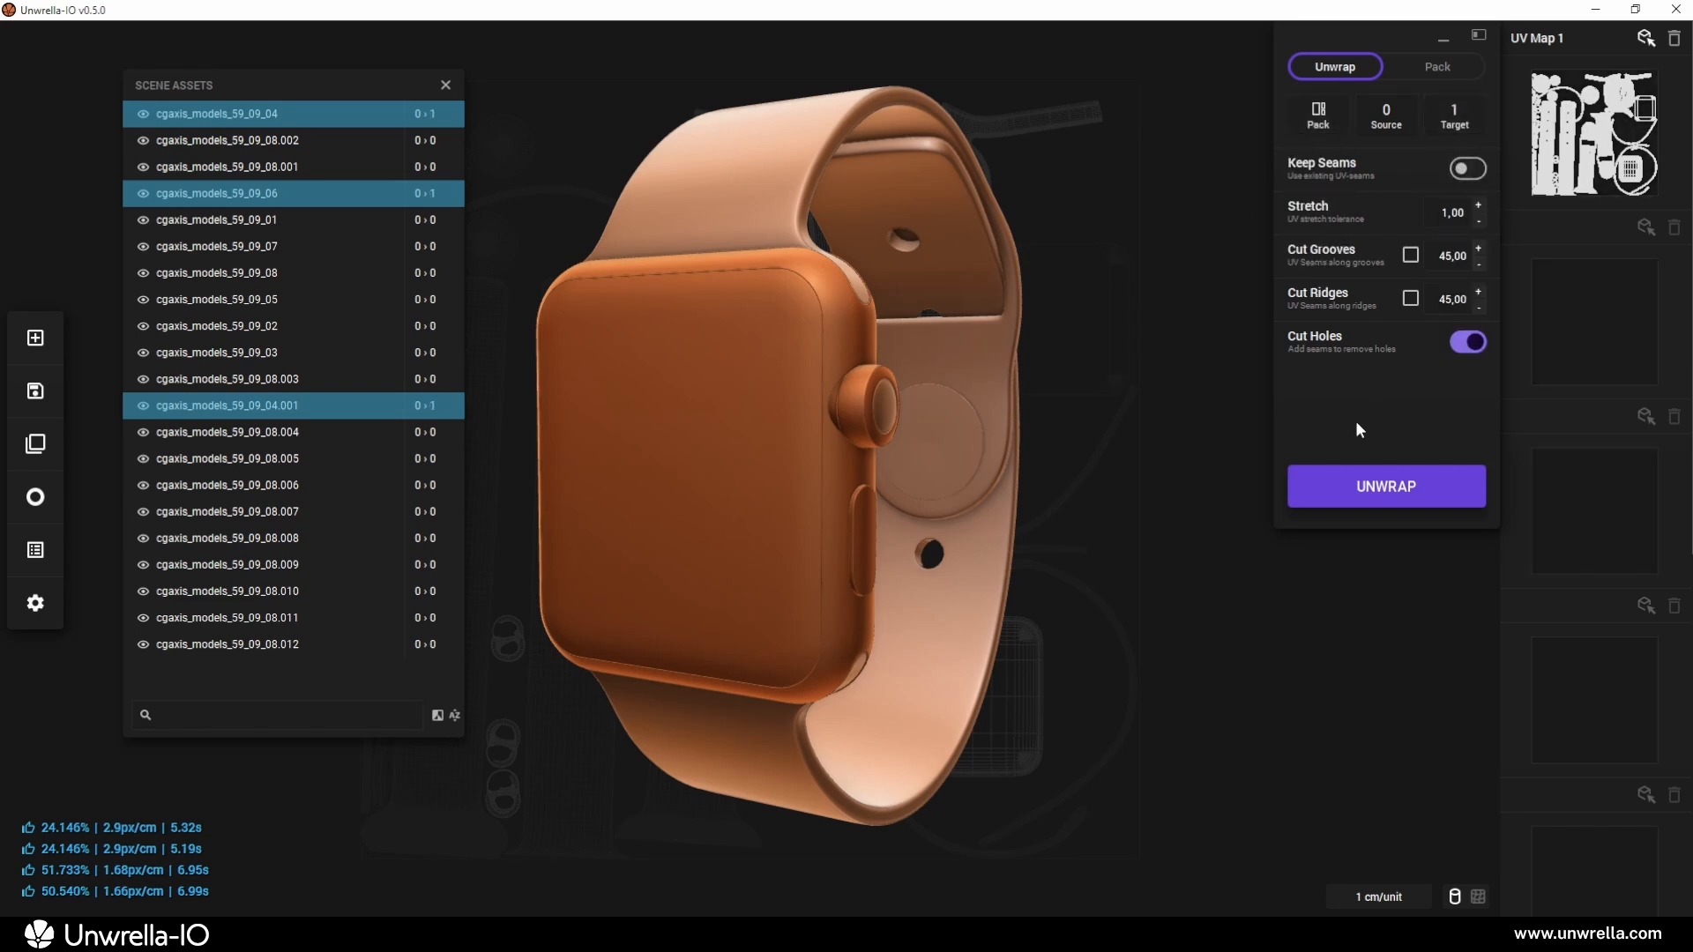
{"action": "left_click", "coordinate": [1347, 485]}
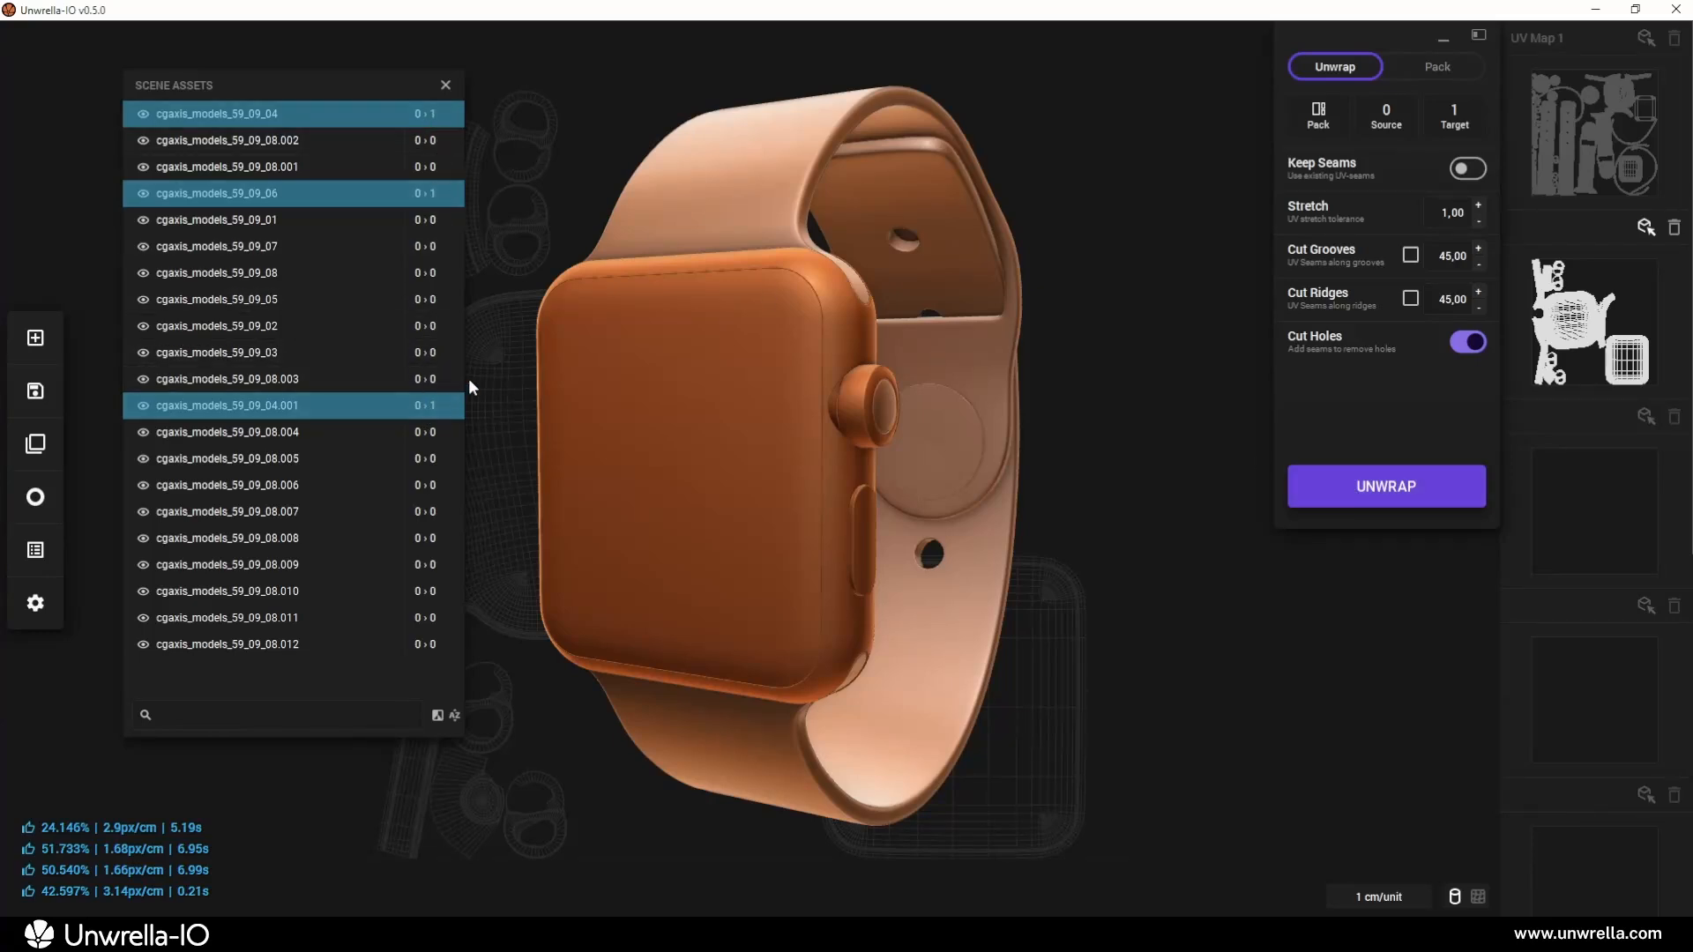
{"action": "left_click", "coordinate": [504, 349]}
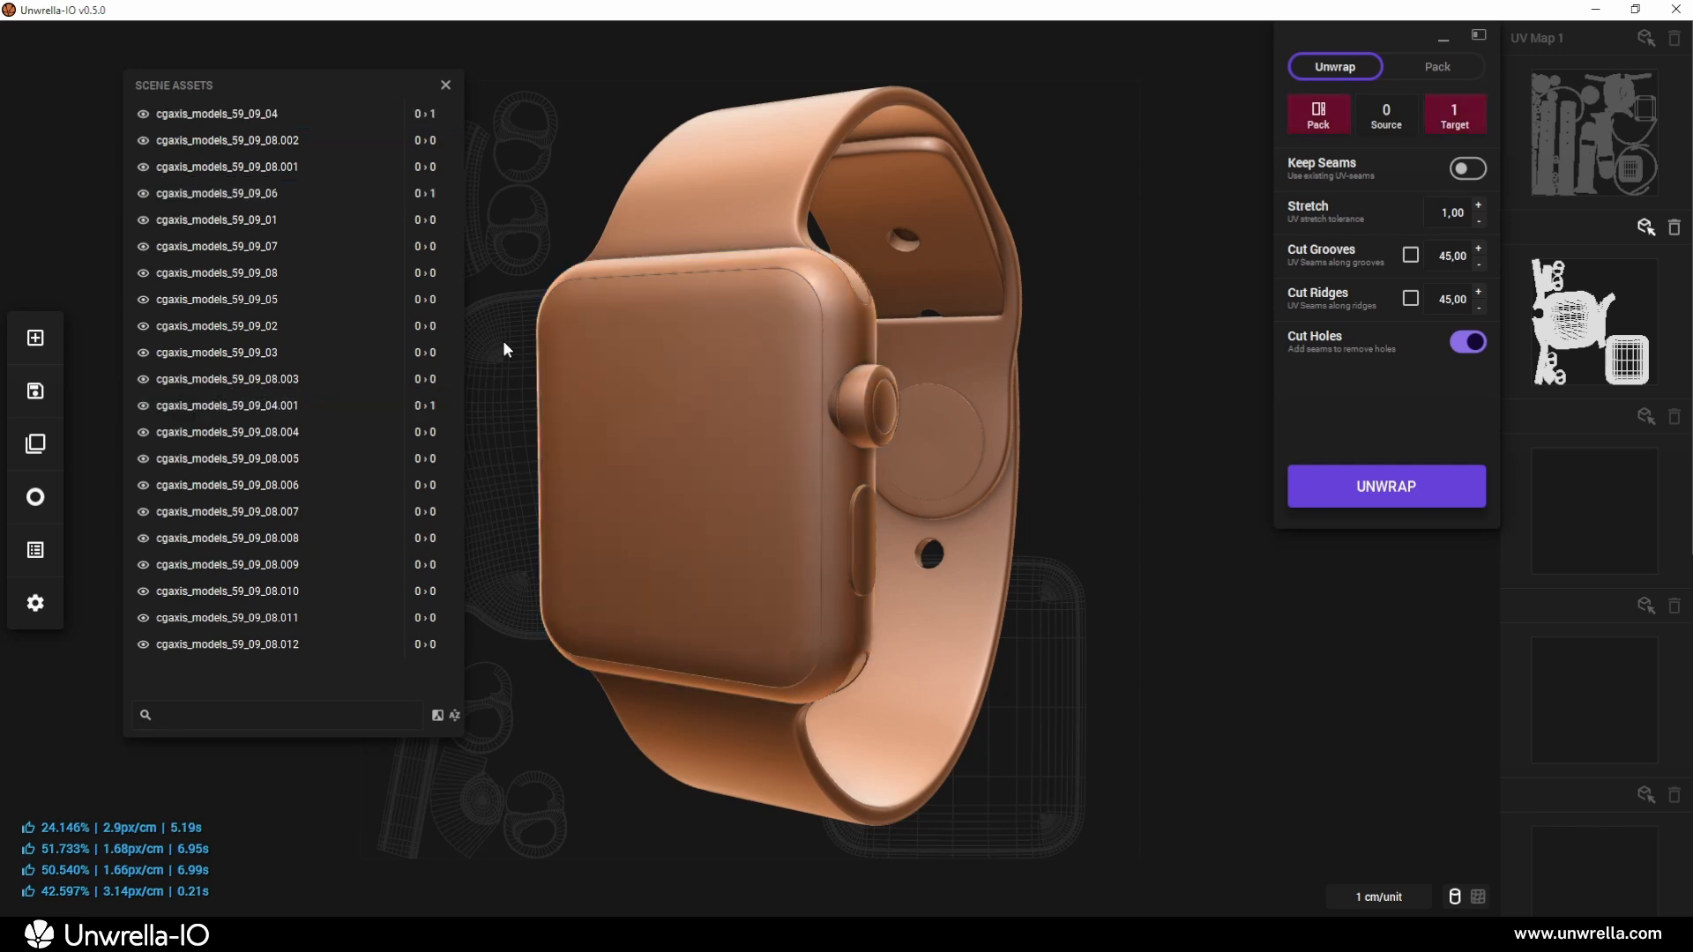
Open the application settings and look through the keyboard shortcut list
{"action": "left_click", "coordinate": [36, 605]}
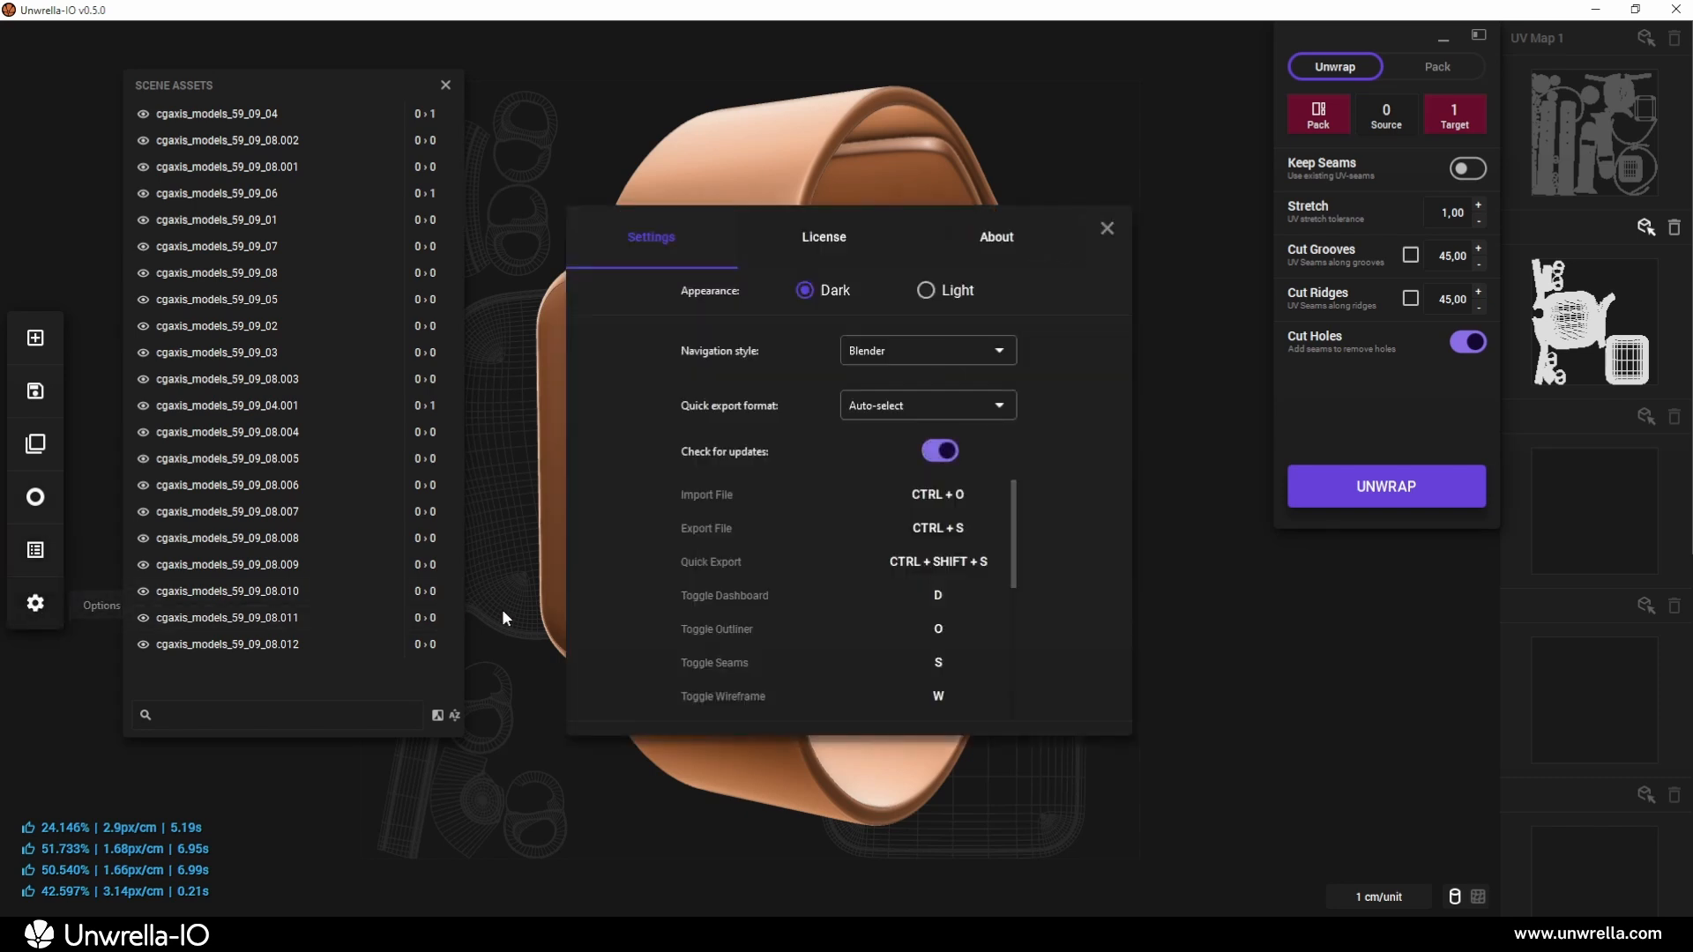
{"action": "left_click_drag", "start_coordinate": [1013, 547], "coordinate": [991, 676]}
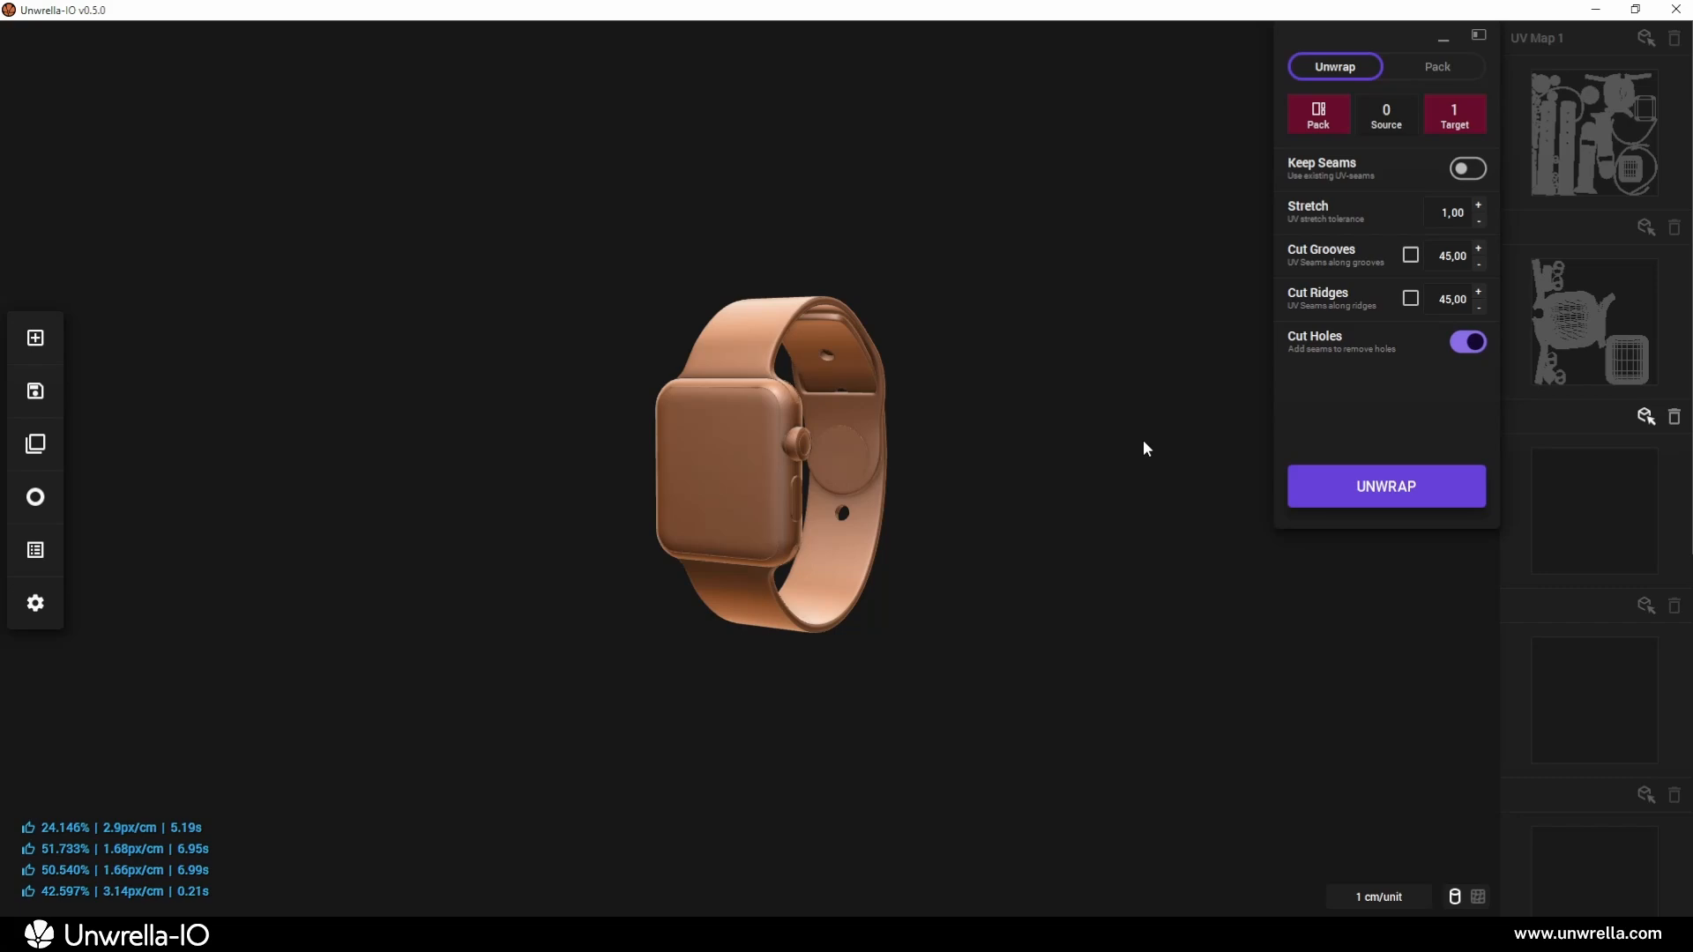
Reopen the application settings, try the Light appearance and return to Dark
{"action": "left_click", "coordinate": [45, 603]}
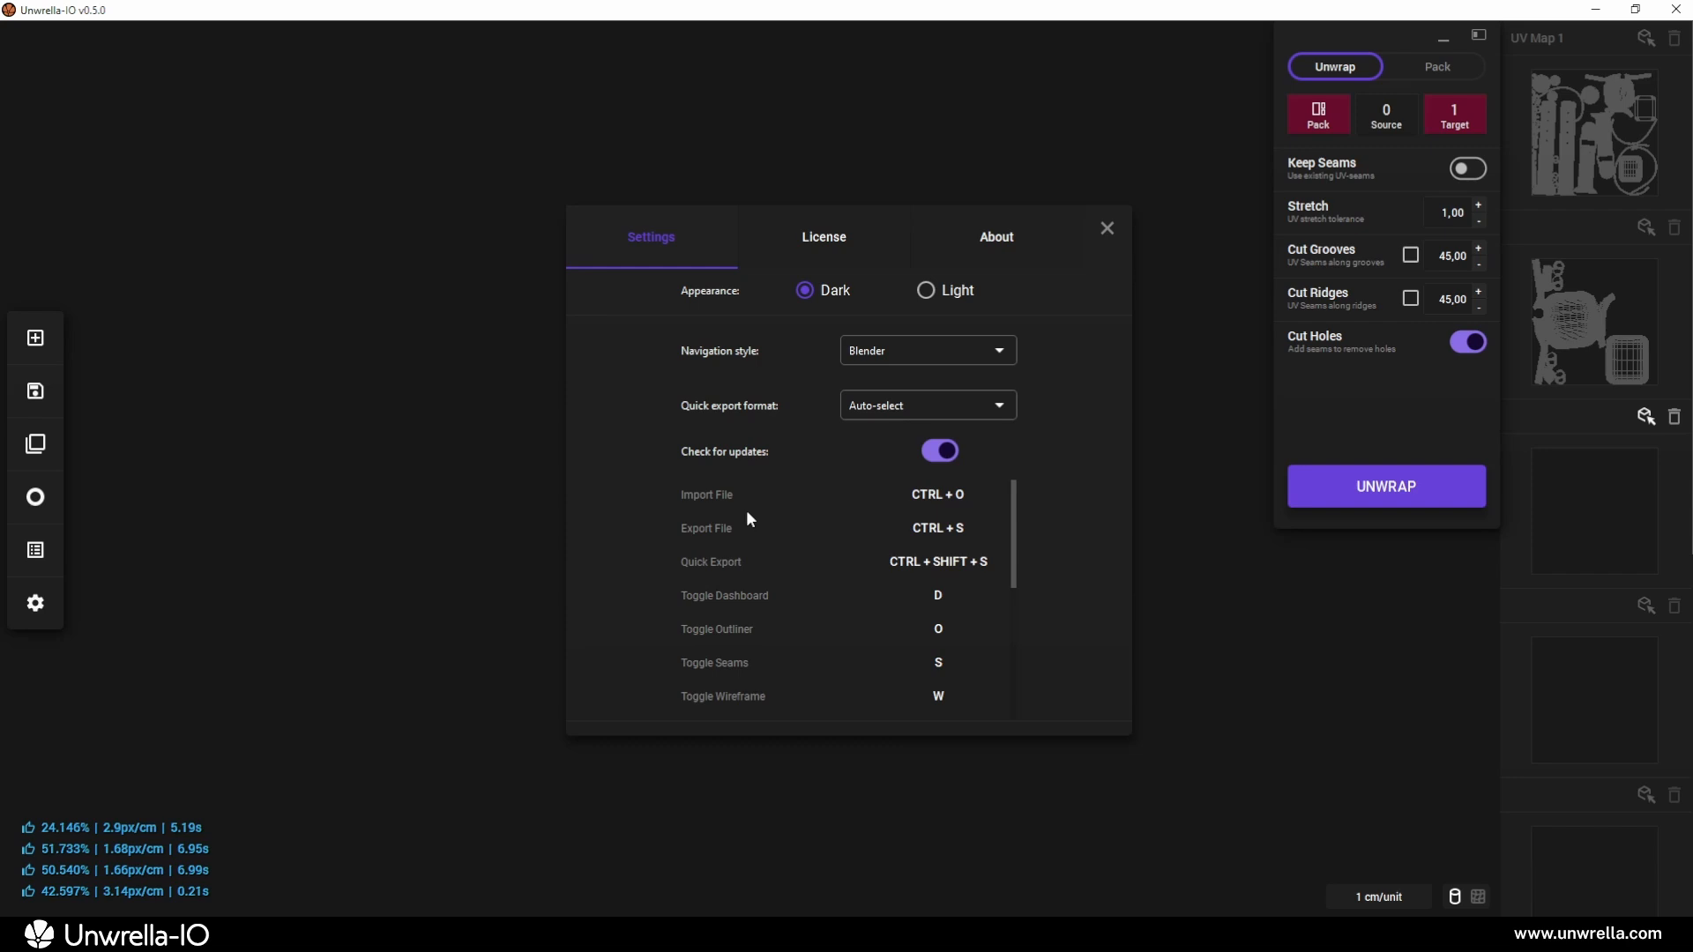
{"action": "left_click", "coordinate": [924, 291]}
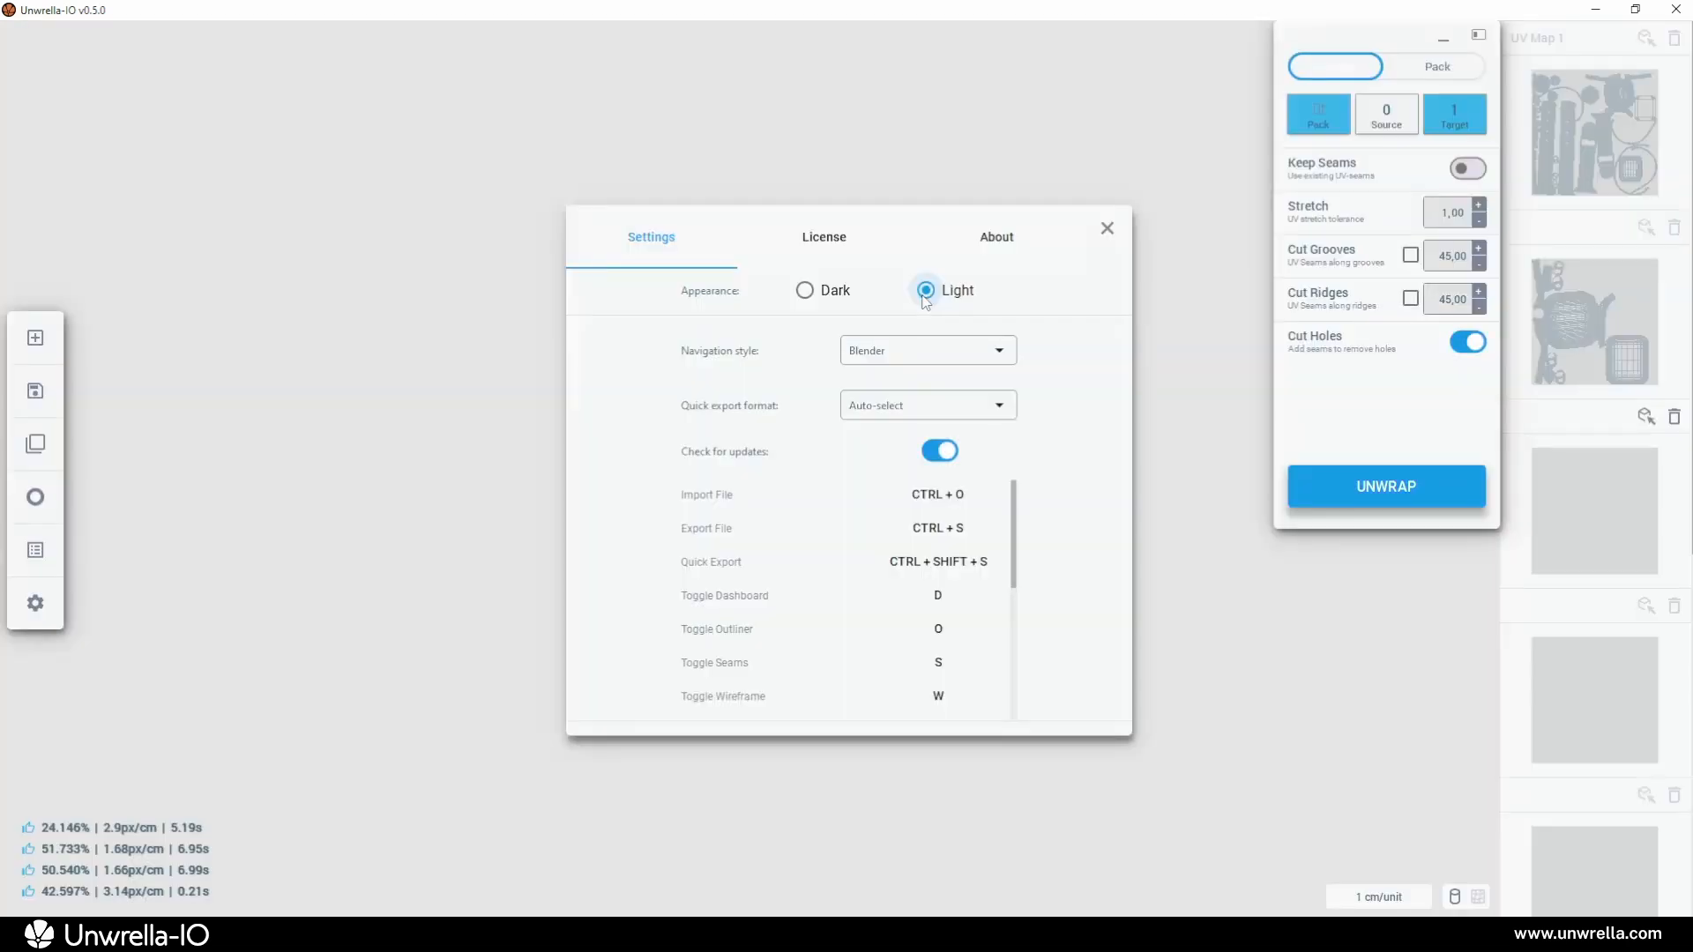
{"action": "left_click", "coordinate": [806, 292]}
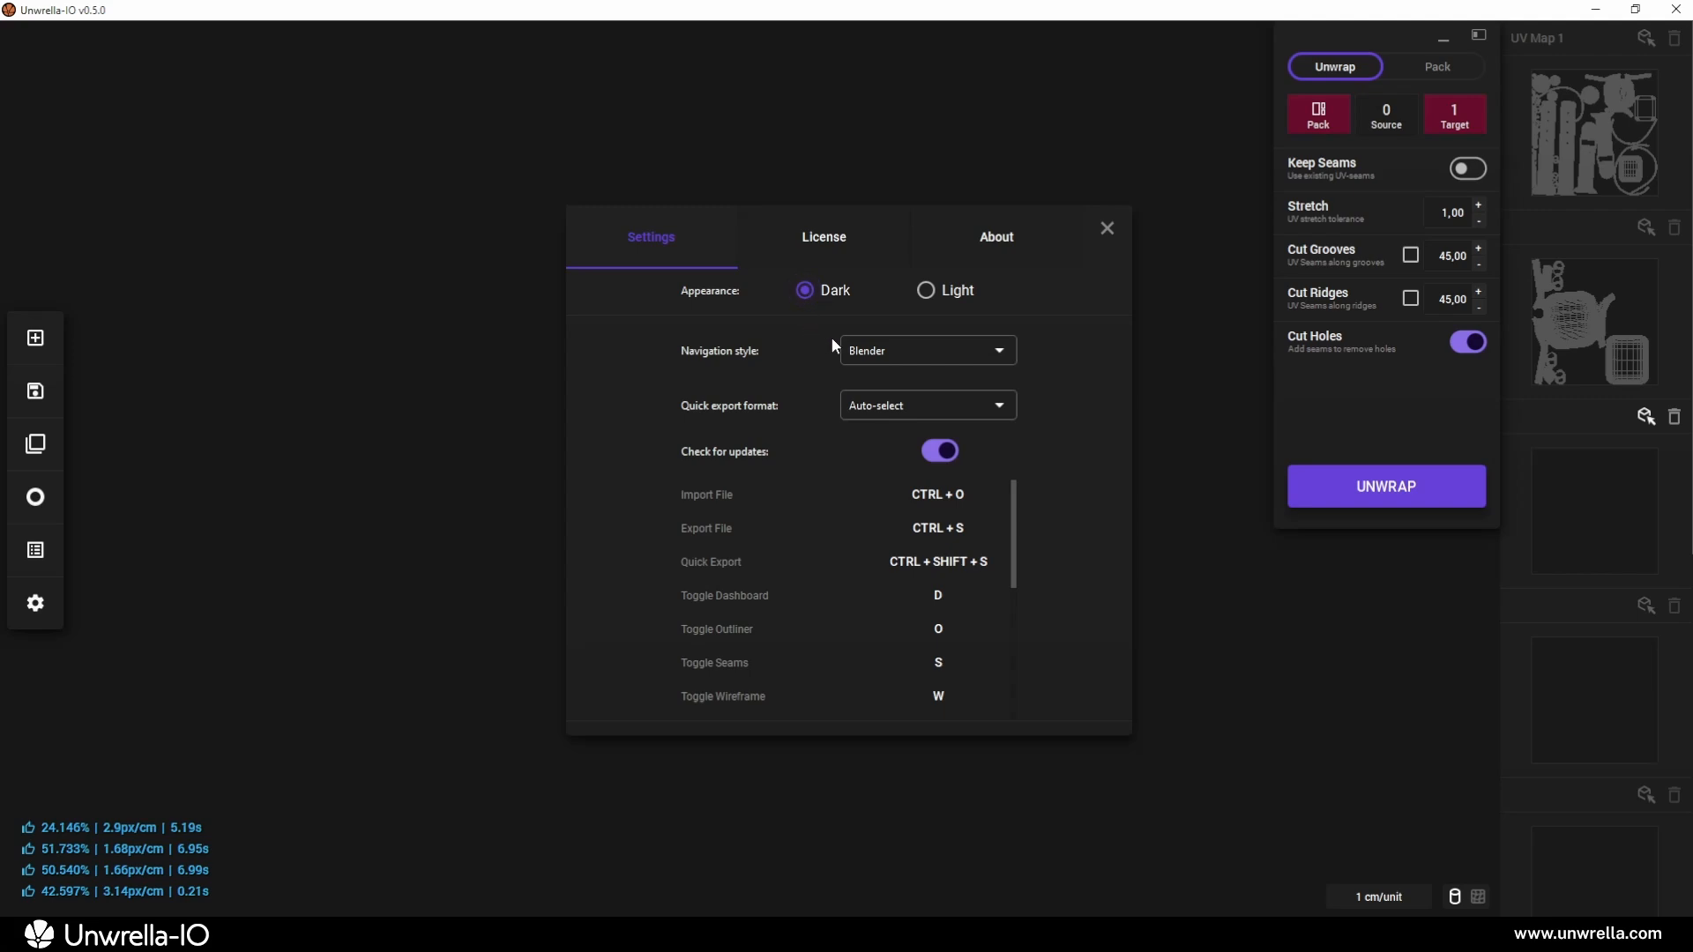
Review the navigation style choices, and orbit and zoom around the sandals model to try the navigation
{"action": "left_click", "coordinate": [1002, 353]}
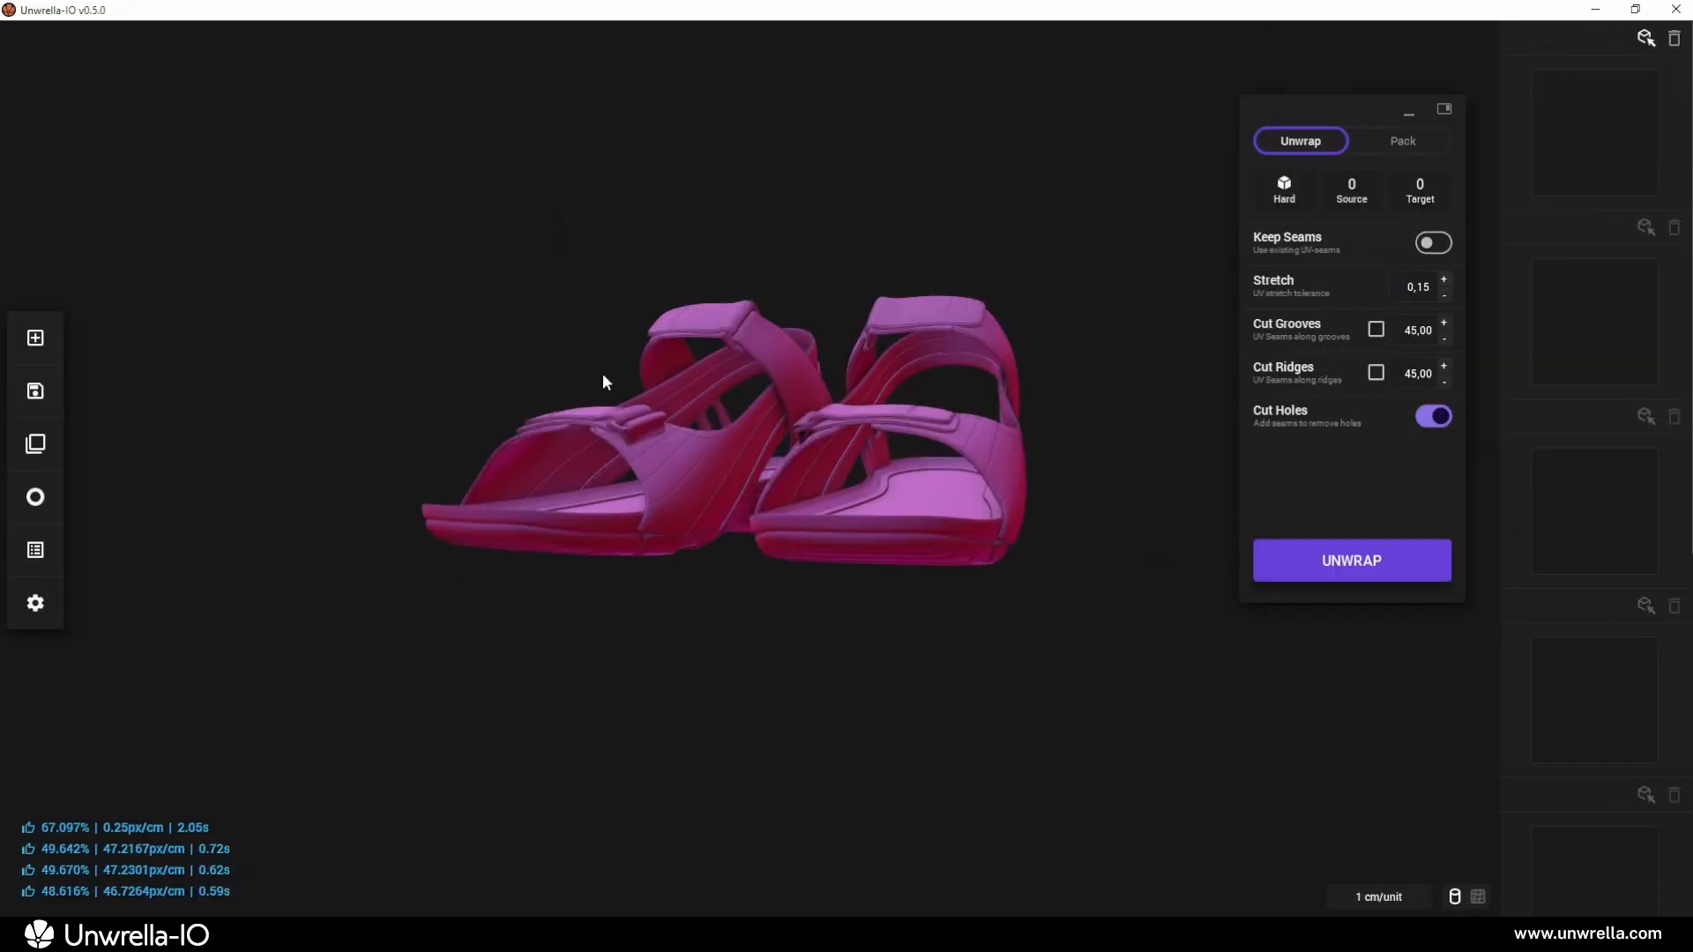
{"action": "middle_click_drag", "start_coordinate": [604, 381], "coordinate": [846, 440]}
{"action": "right_click_drag", "start_coordinate": [833, 412], "coordinate": [818, 678]}
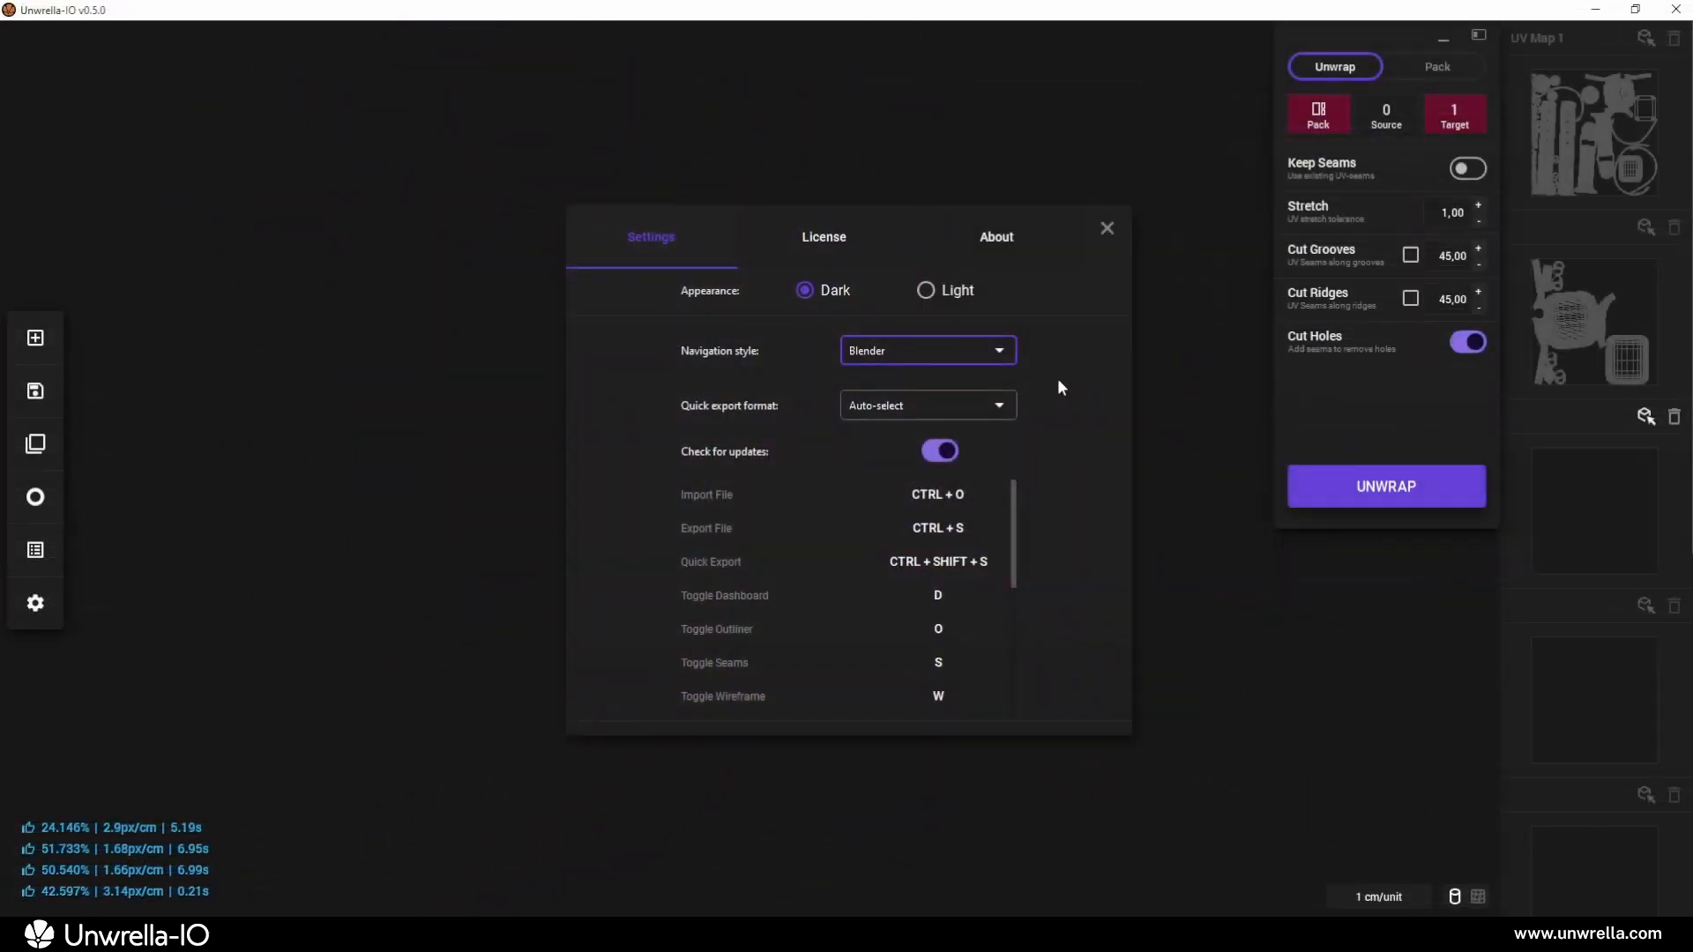
Set the quick export format to Autodesk FBX (binary) (*.fbx) and look through the shortcut list
{"action": "left_click", "coordinate": [1002, 405]}
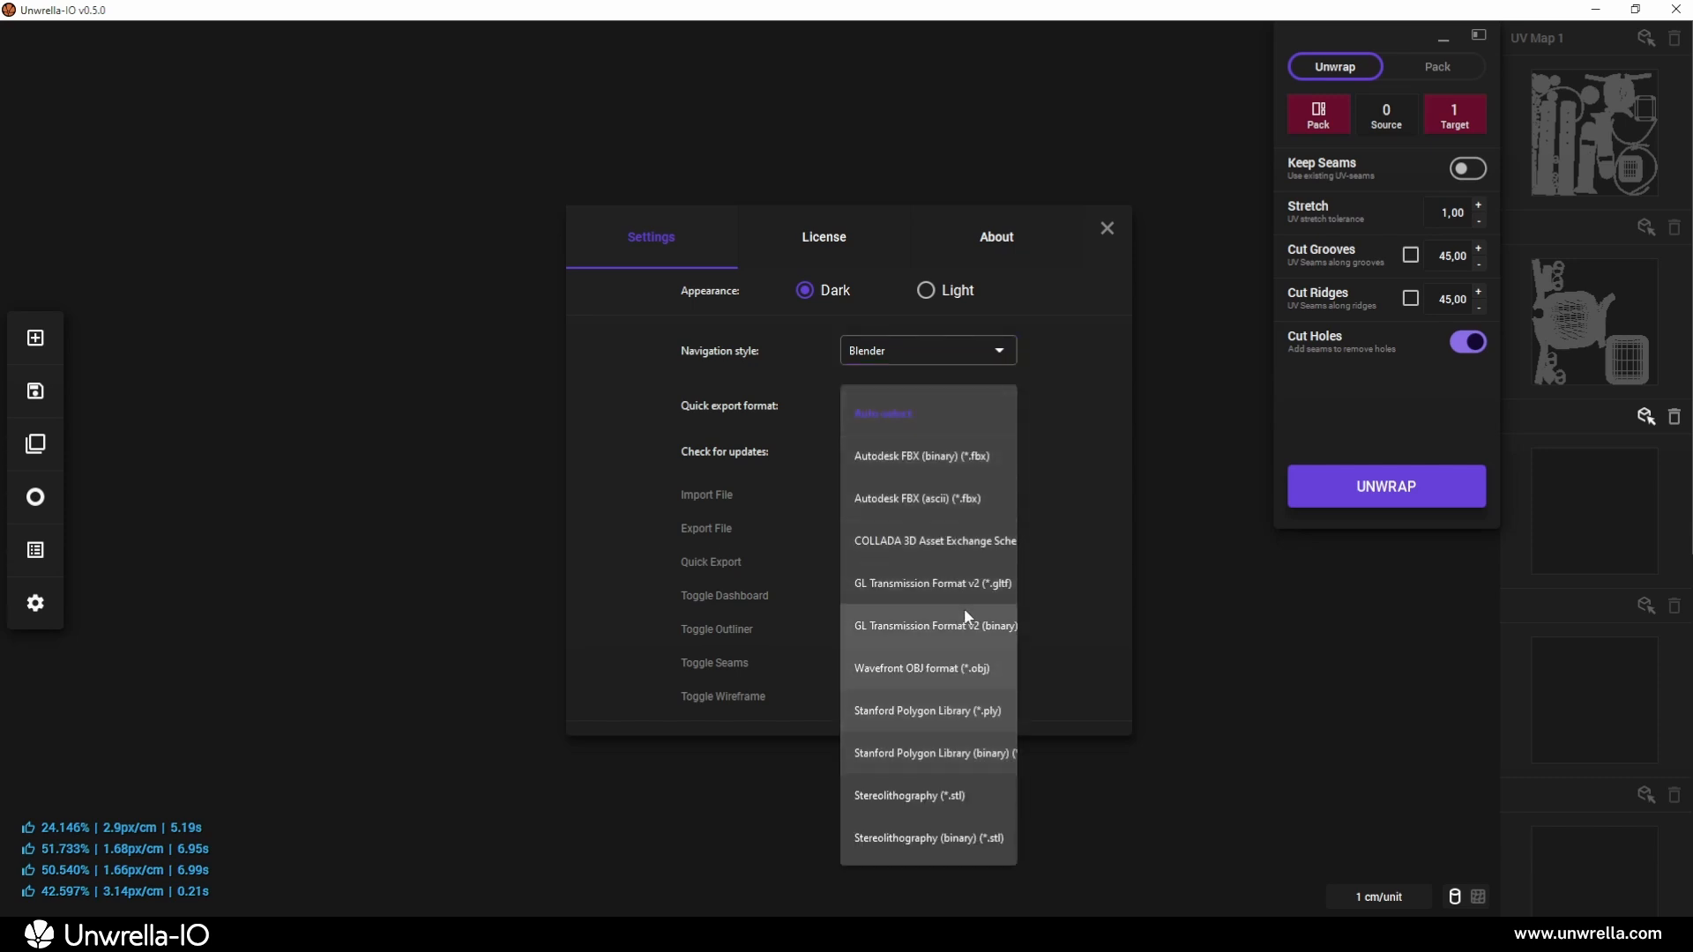
{"action": "left_click", "coordinate": [1065, 386]}
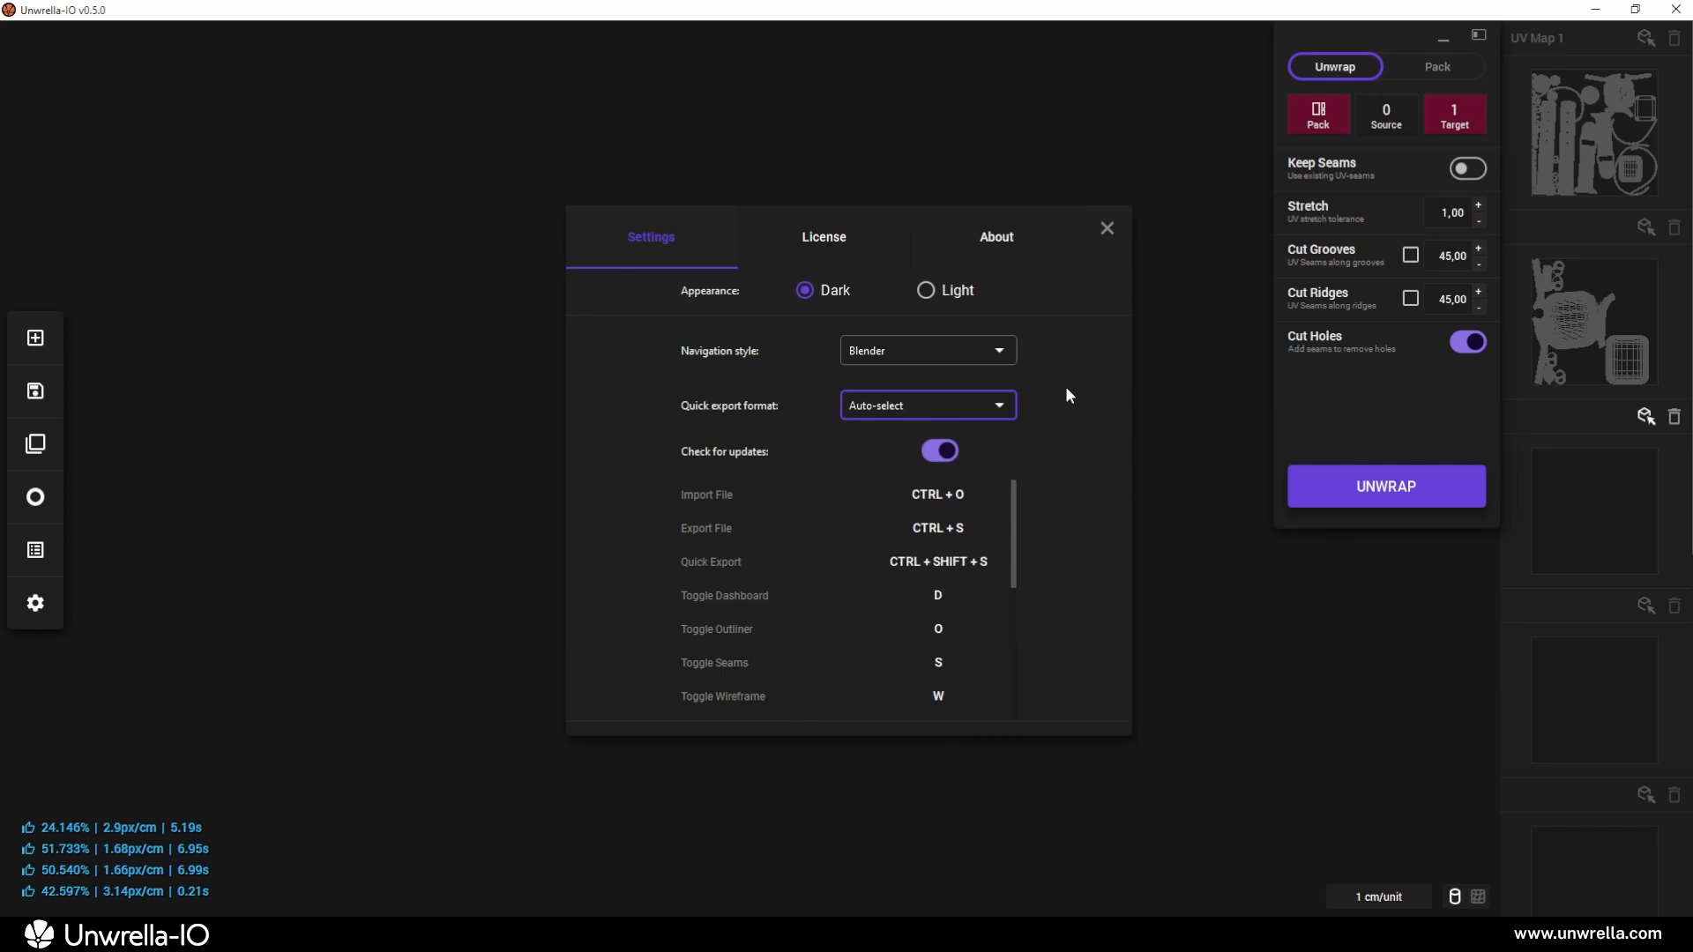
{"action": "left_click", "coordinate": [1004, 401]}
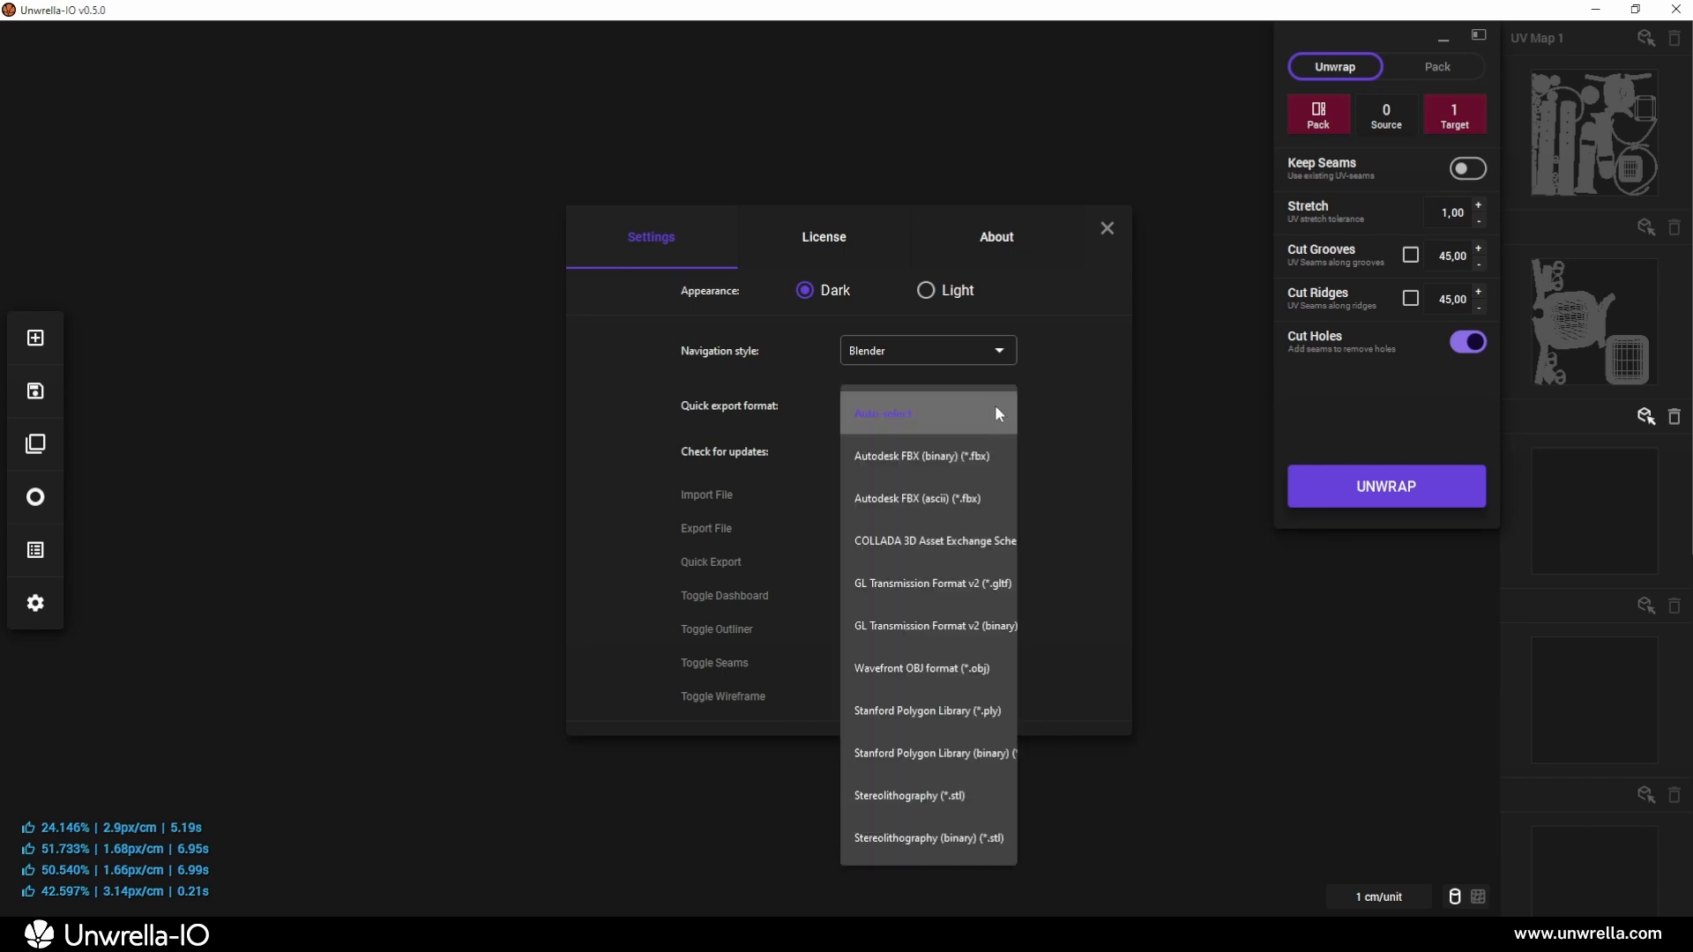
{"action": "left_click", "coordinate": [965, 467]}
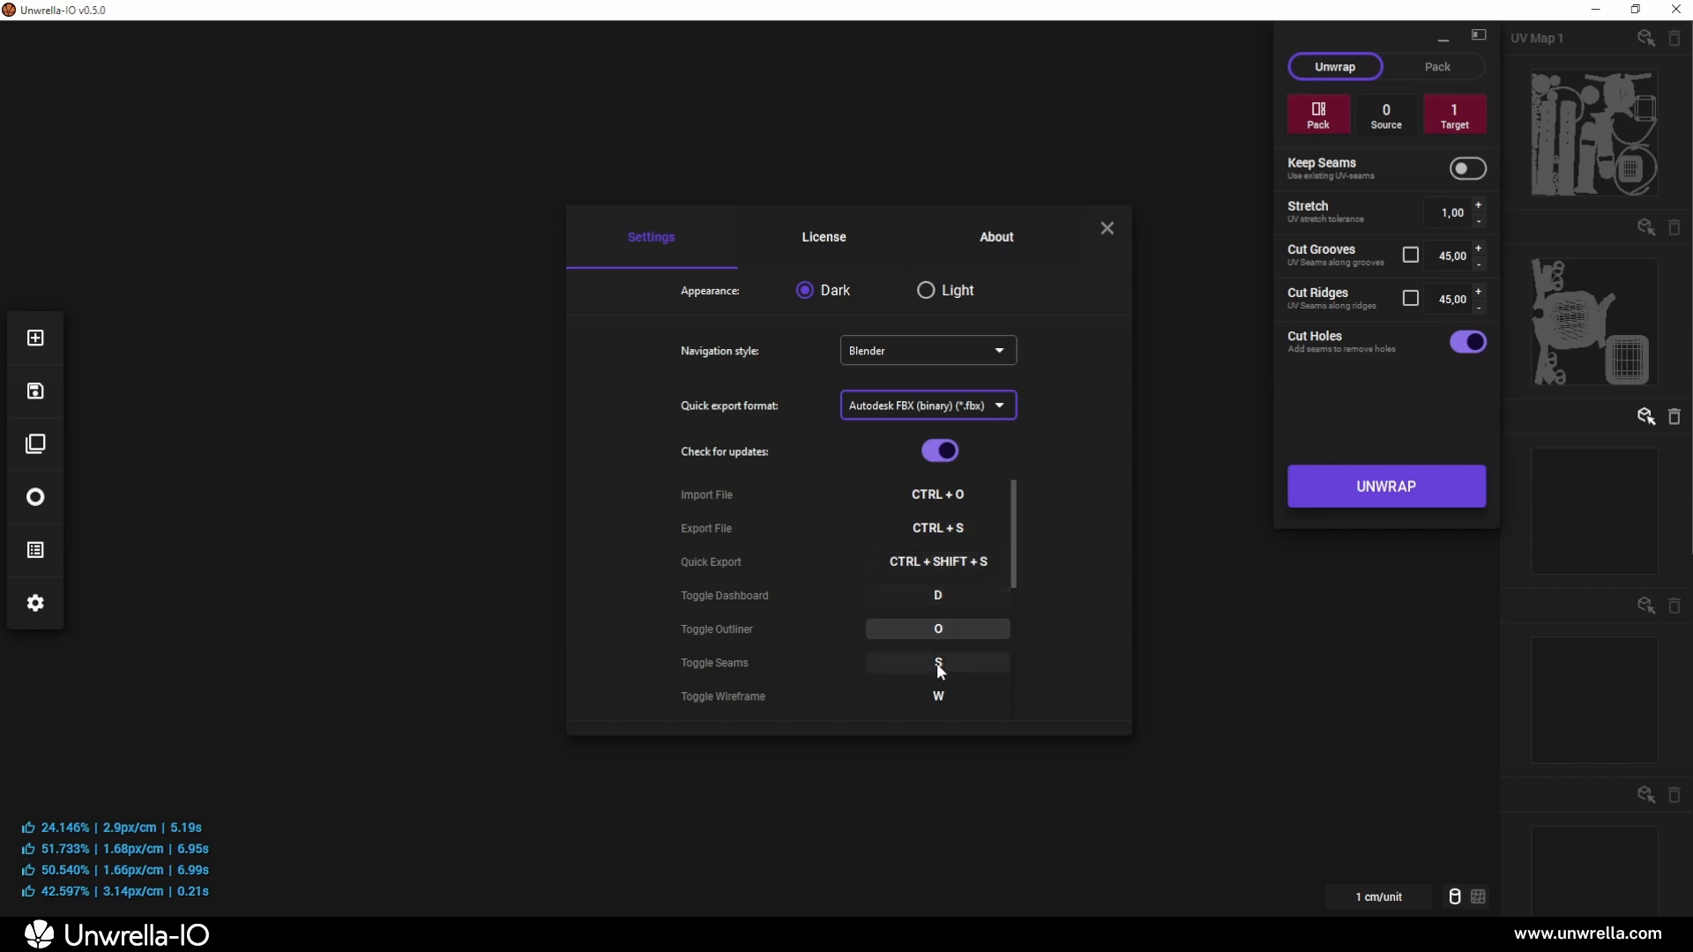
{"action": "mouse_move", "coordinate": [1017, 510]}
{"action": "left_mouse_down"}
{"action": "mouse_move", "coordinate": [1016, 653]}
{"action": "mouse_move", "coordinate": [1013, 485]}
{"action": "mouse_move", "coordinate": [1034, 485]}
{"action": "left_mouse_up"}
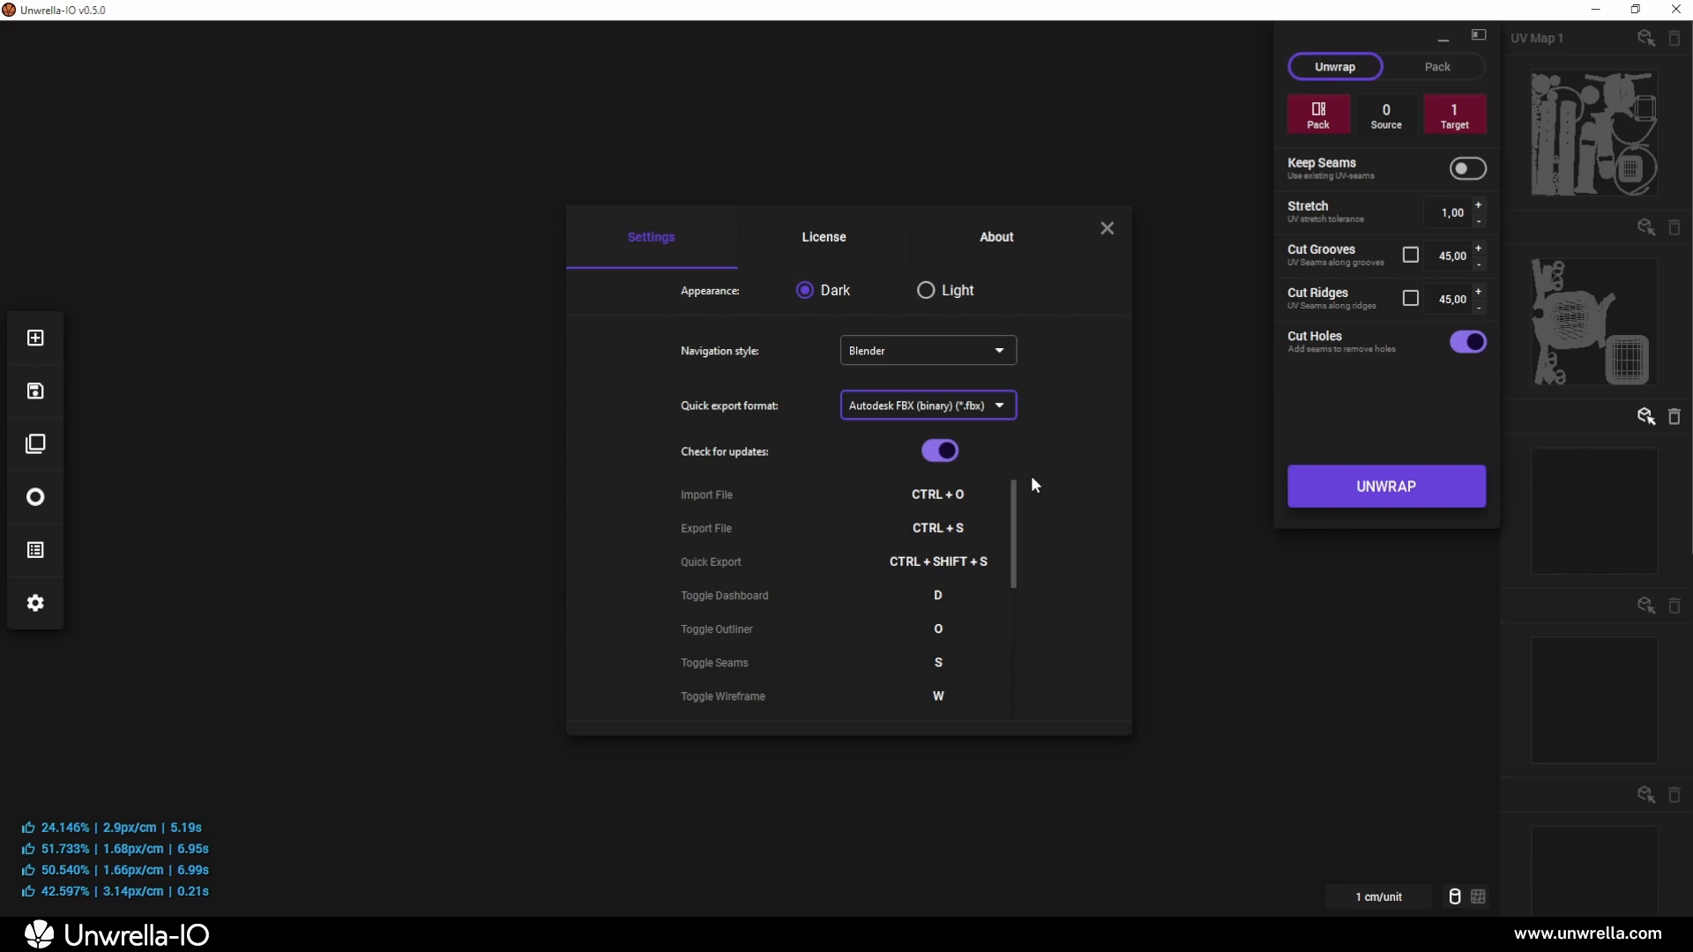
Open the license information, deactivate the license and activate it again
{"action": "left_click", "coordinate": [834, 237]}
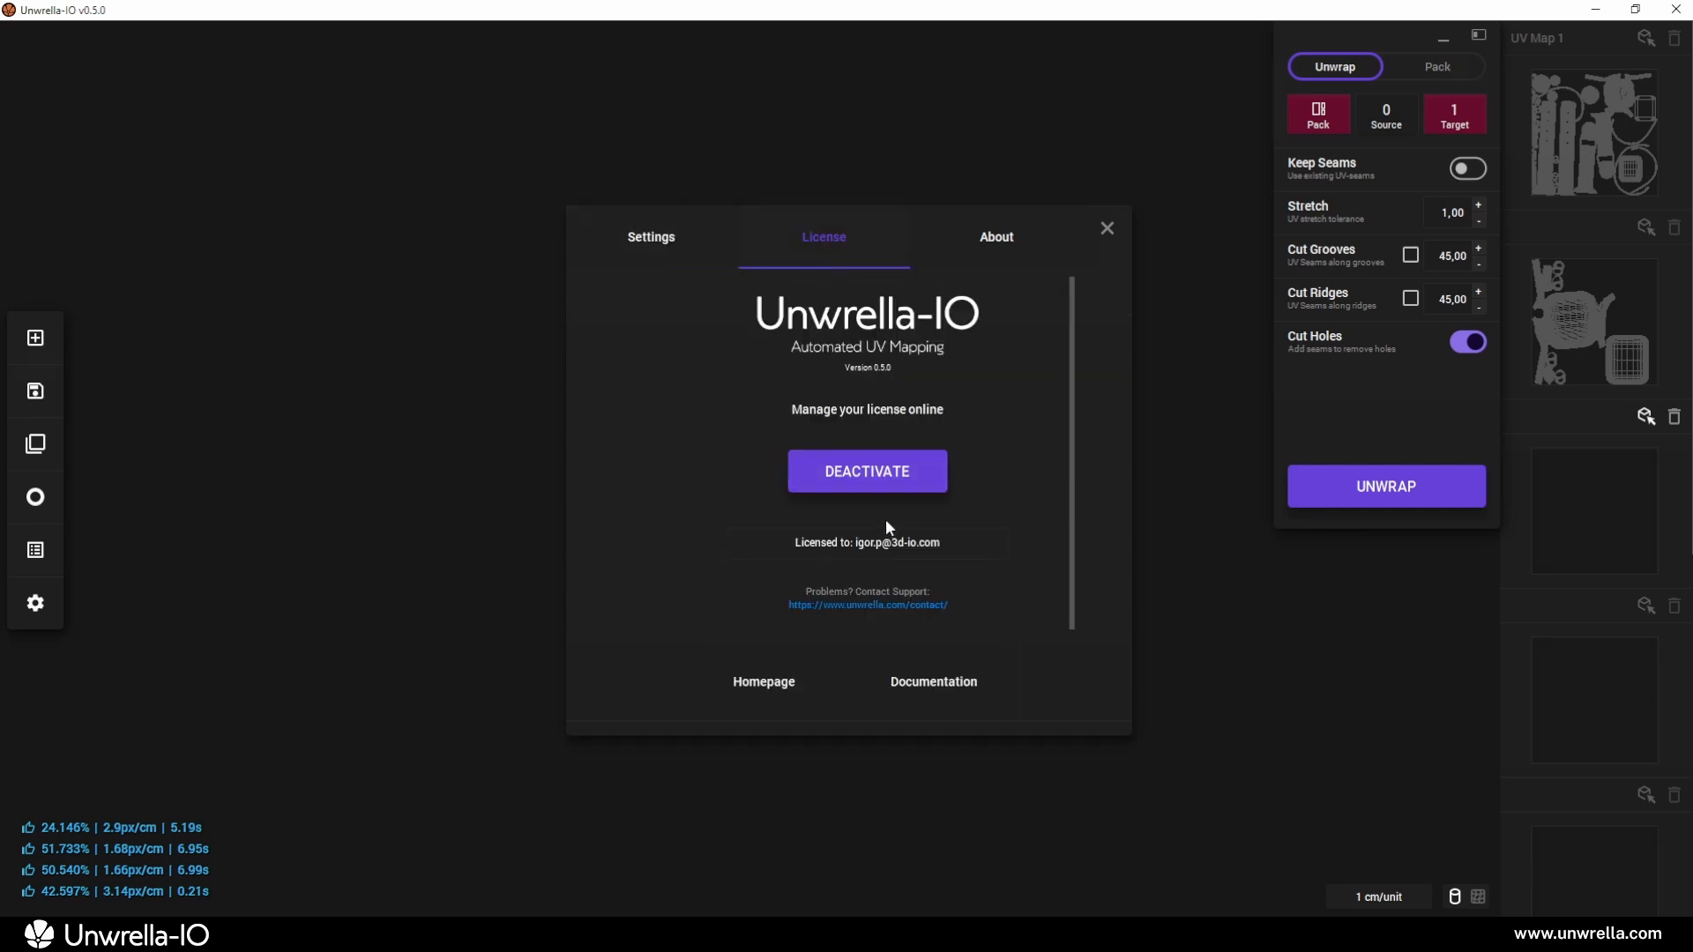
{"action": "left_click", "coordinate": [881, 474]}
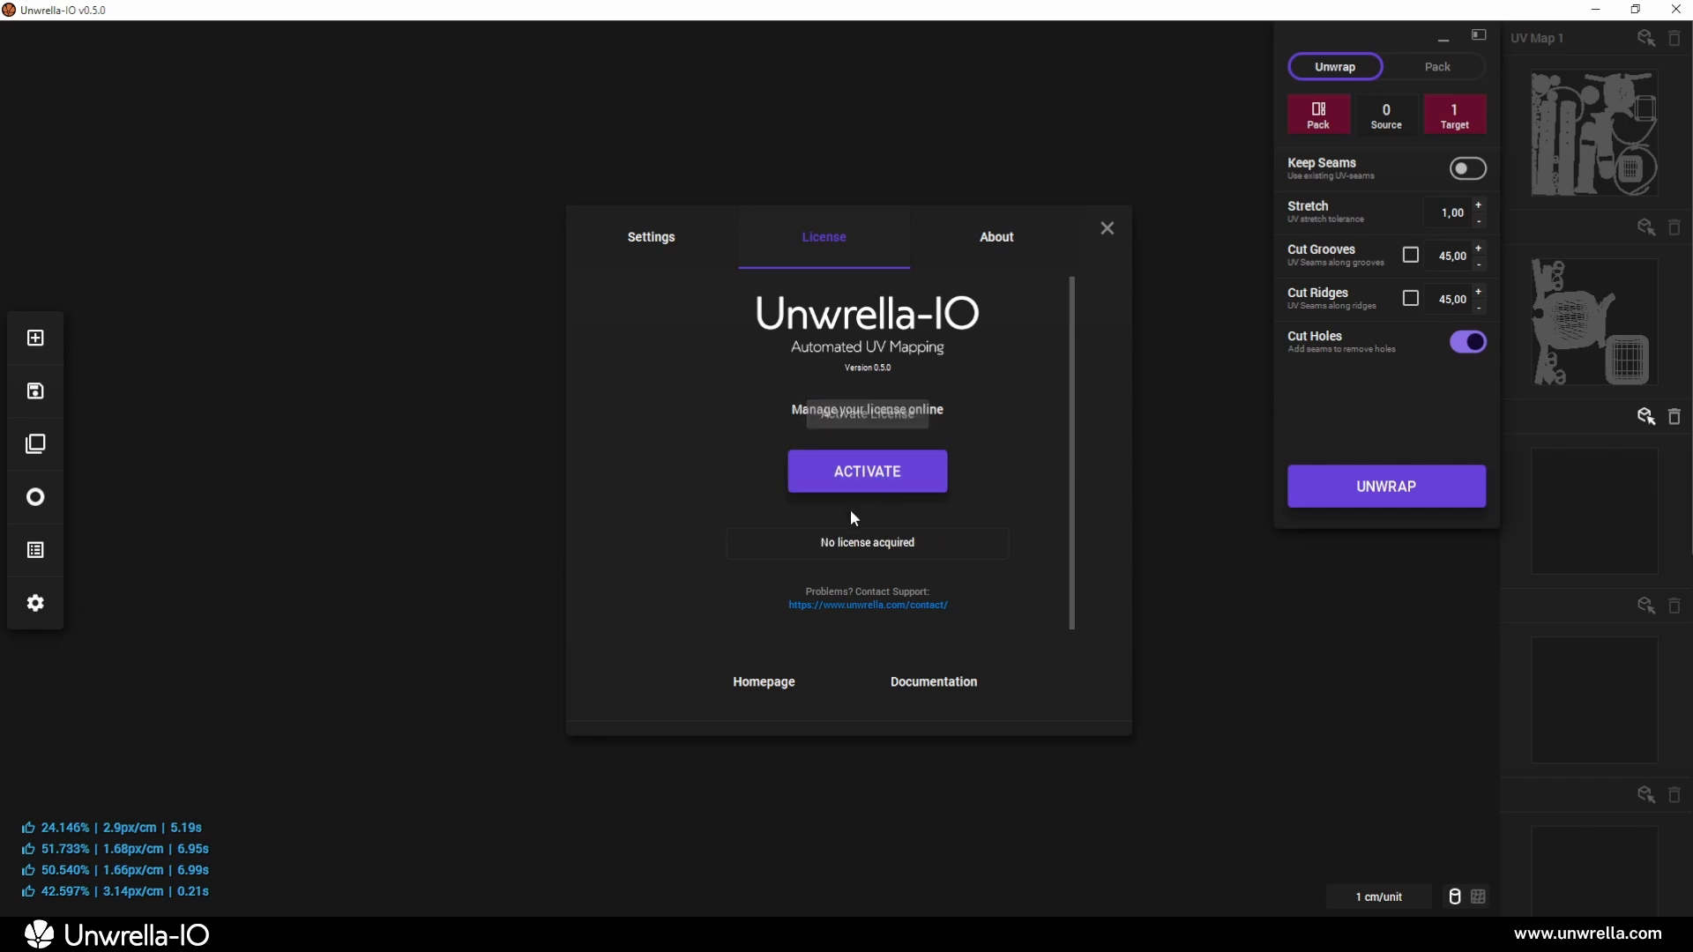
{"action": "left_click", "coordinate": [870, 474]}
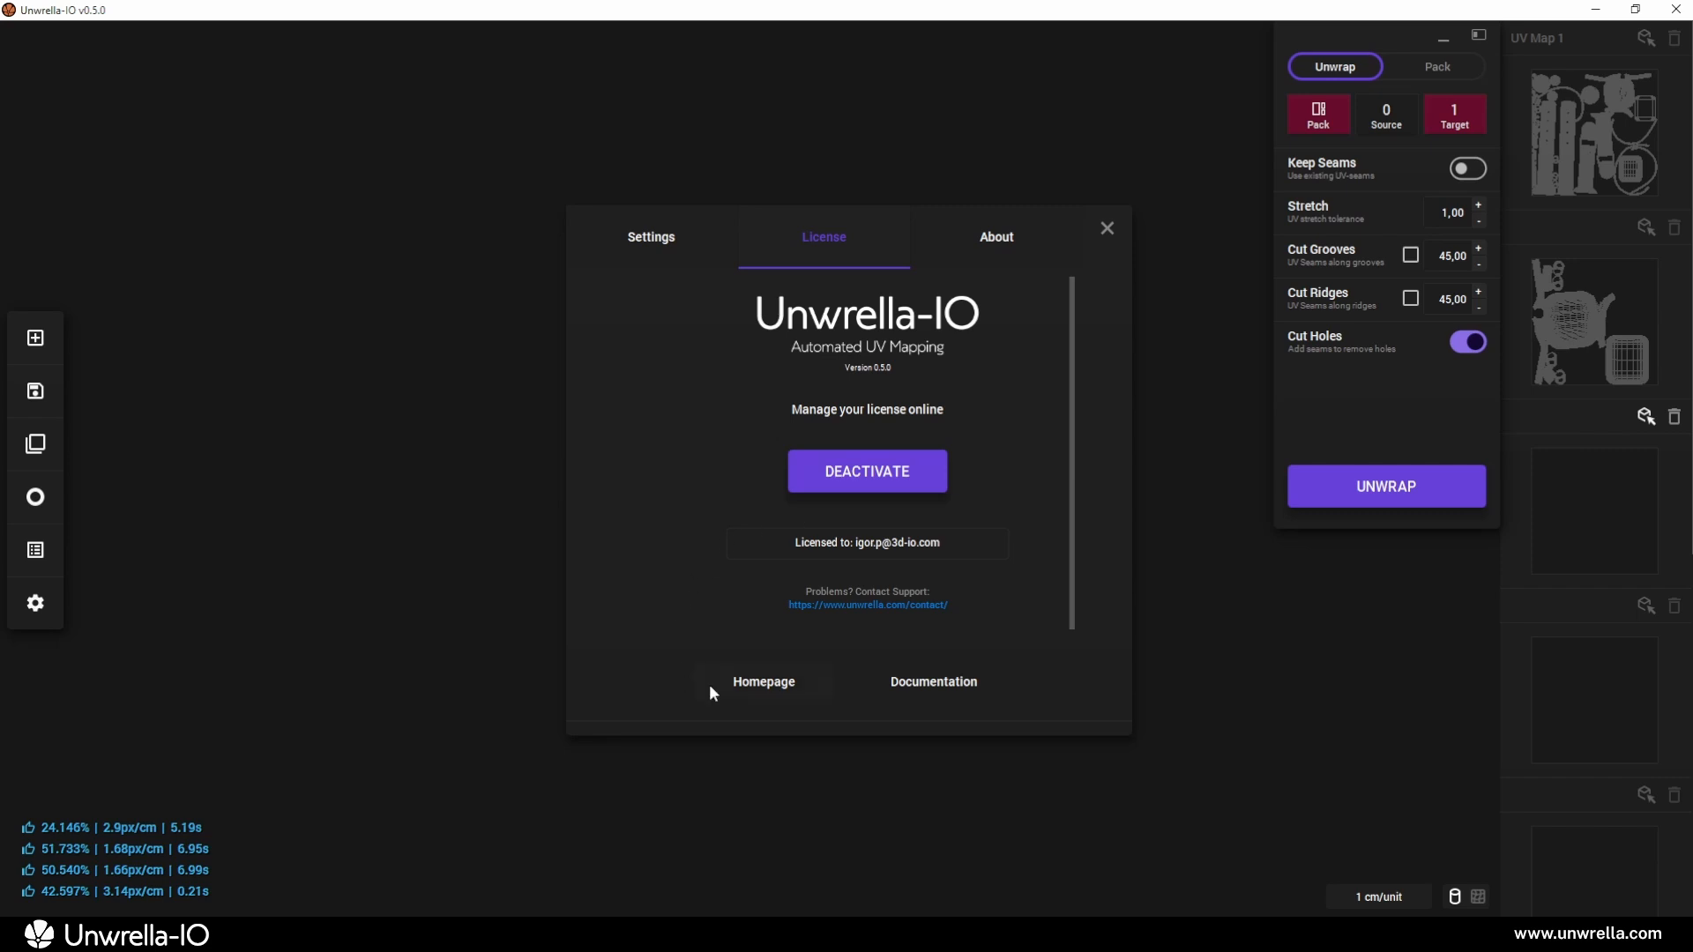
Open the online documentation in the browser and read through the Unwrap section's Unwrapping Options
{"action": "left_click", "coordinate": [929, 689]}
{"action": "left_click", "coordinate": [340, 521]}
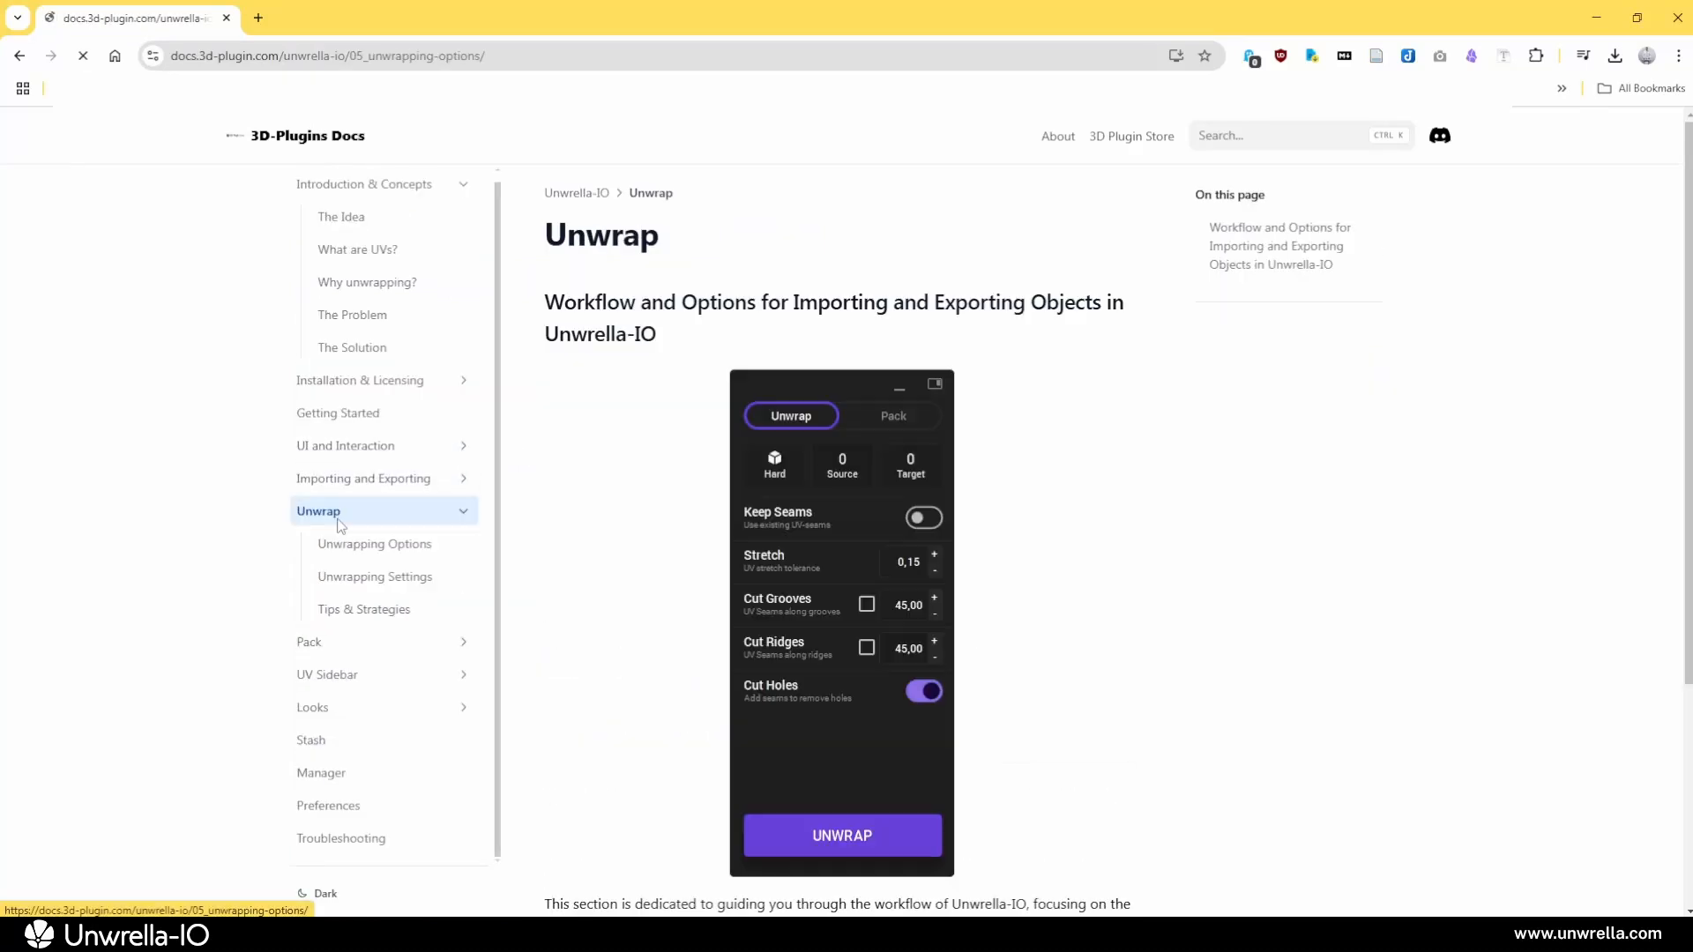
{"action": "left_click", "coordinate": [353, 544]}
{"action": "scroll", "coordinate": [715, 505], "scroll_direction": "down", "scroll_amount": 5}
{"action": "scroll", "coordinate": [715, 507], "scroll_direction": "down", "scroll_amount": 15}
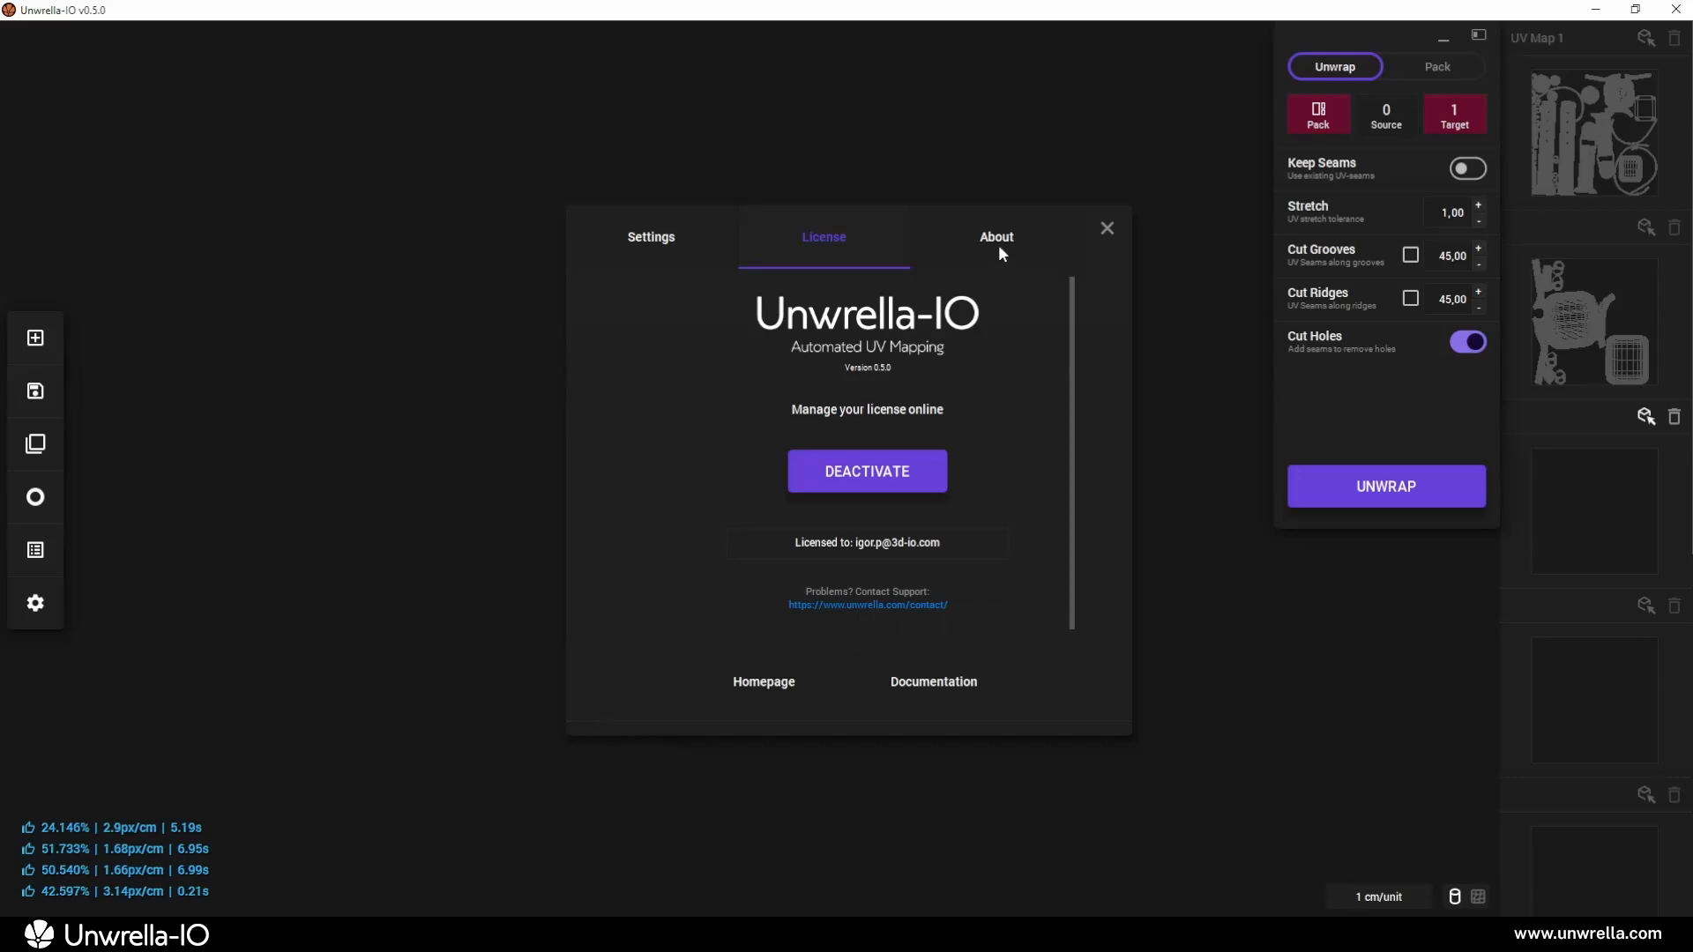
Return to Unwrella-IO and view the About information with its copyright and credits
{"action": "left_click", "coordinate": [998, 238]}
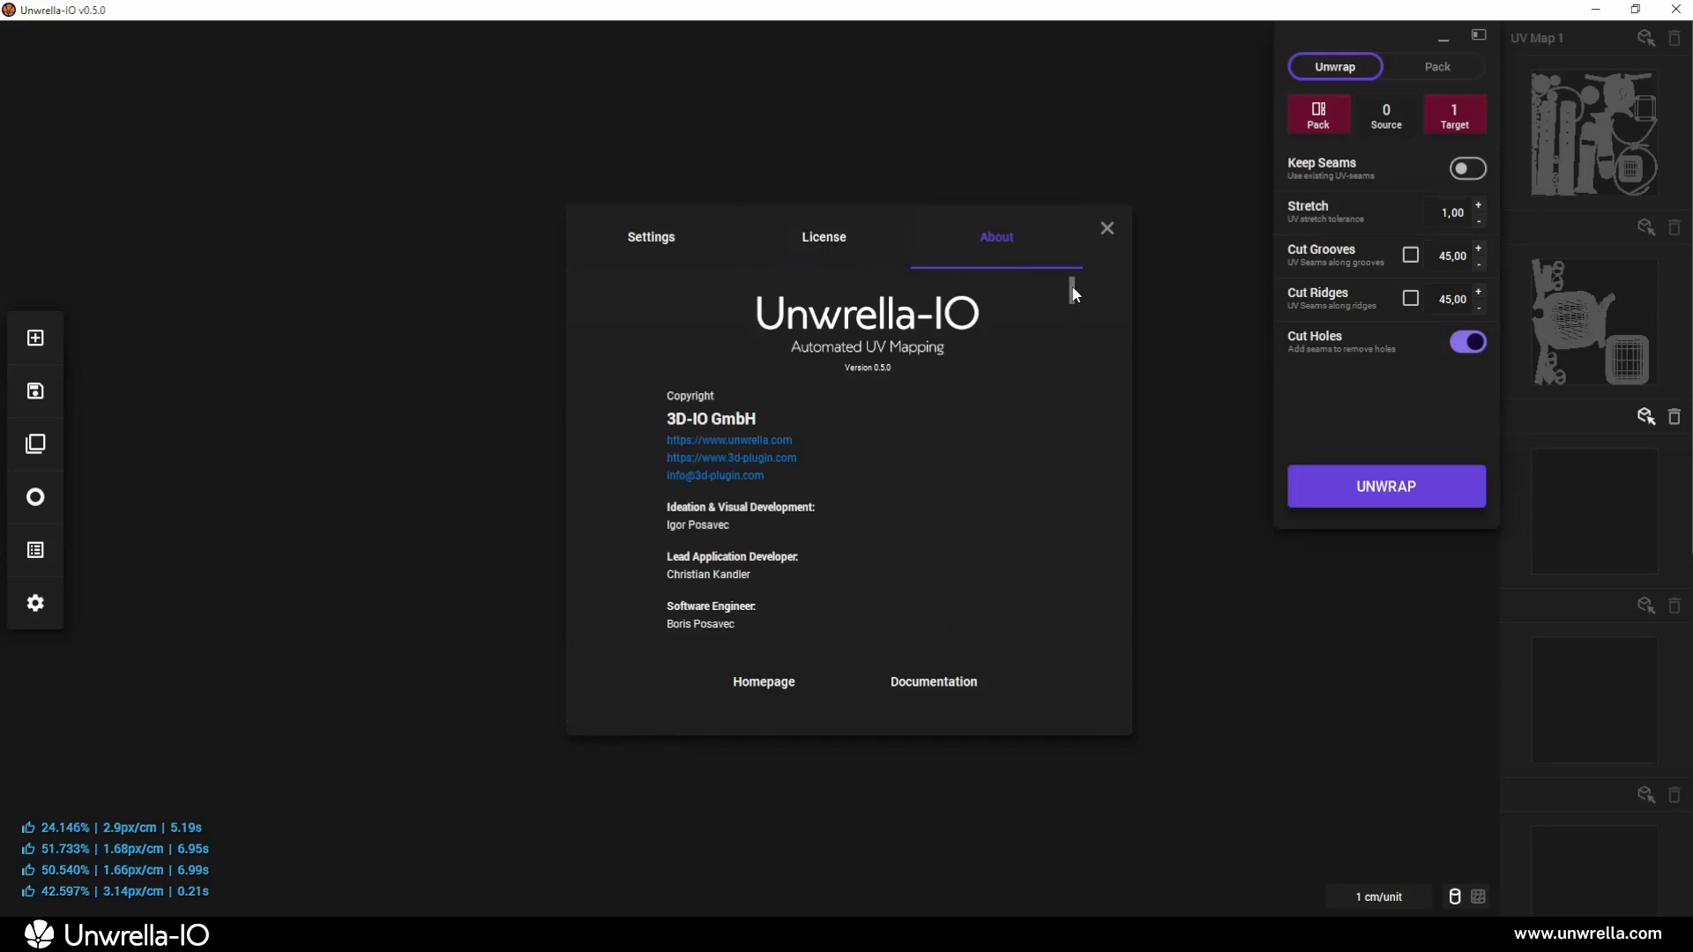
{"action": "mouse_move", "coordinate": [1074, 293]}
{"action": "left_mouse_down"}
{"action": "mouse_move", "coordinate": [1067, 327]}
{"action": "mouse_move", "coordinate": [1078, 291]}
{"action": "left_mouse_up"}
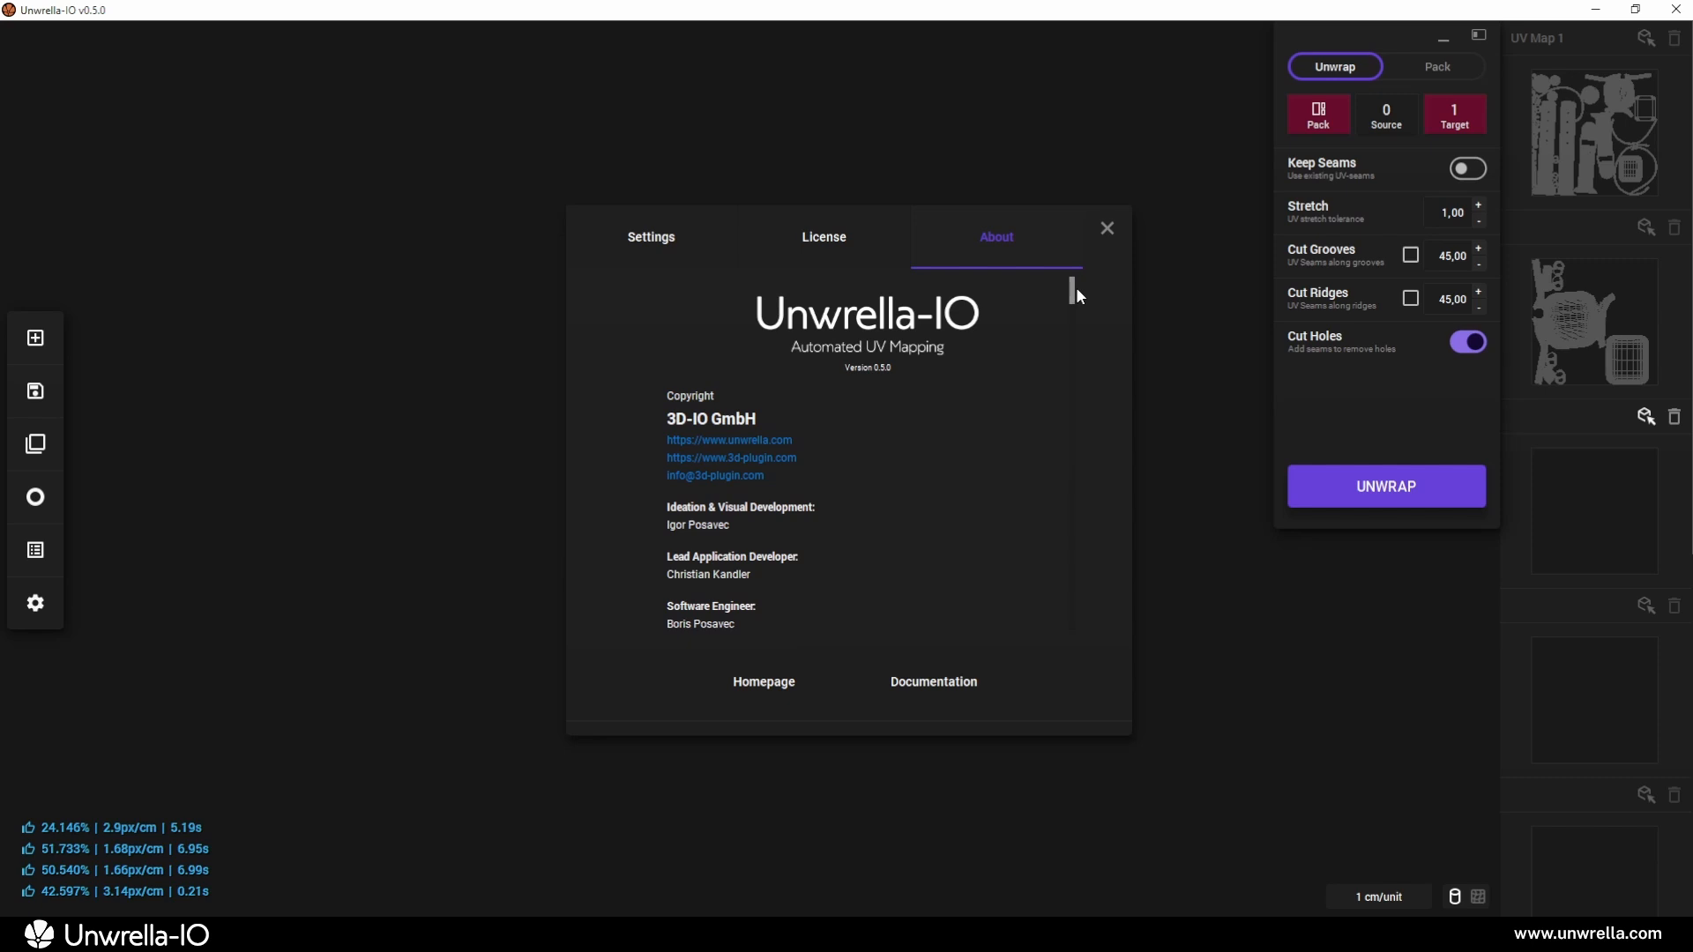